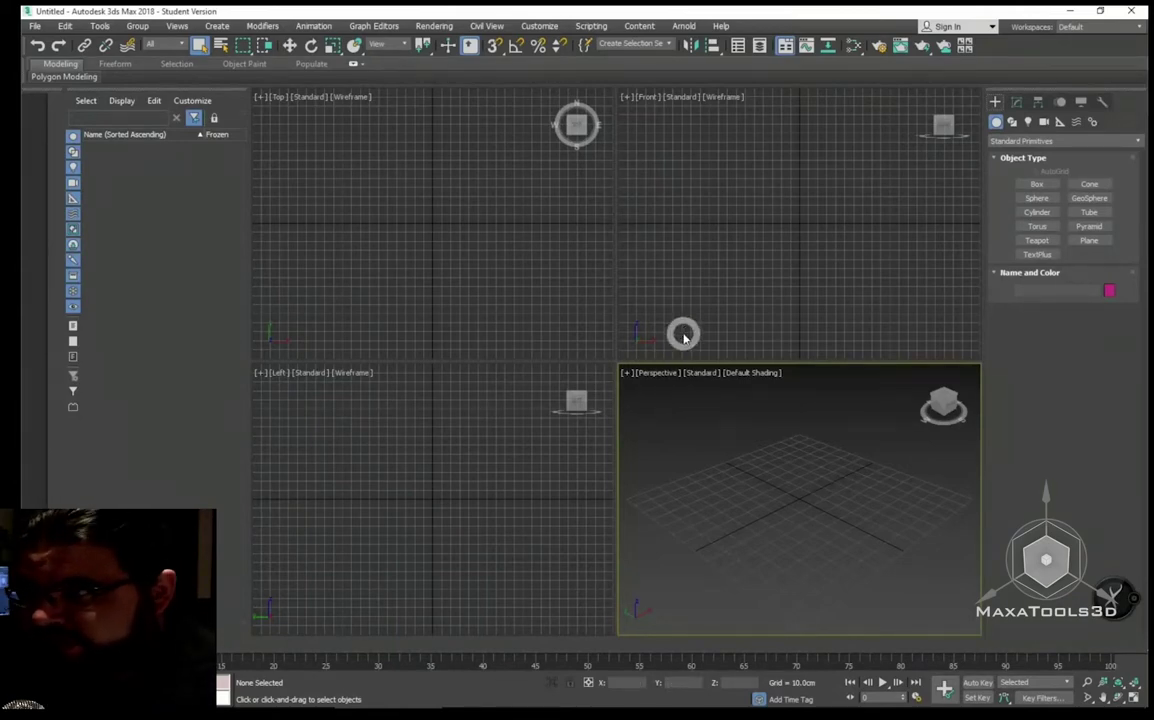
# Review the Common render settings and renderer assignment, then close Render Setup.
pyautogui.click(876, 48)
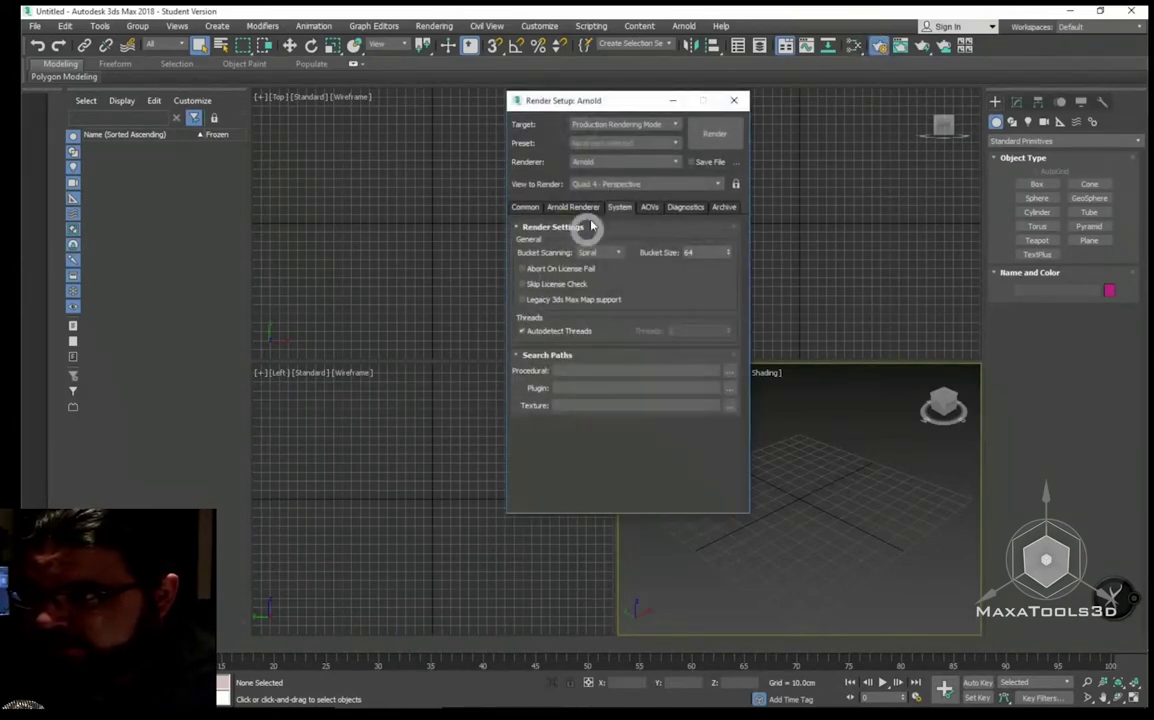
pyautogui.click(536, 205)
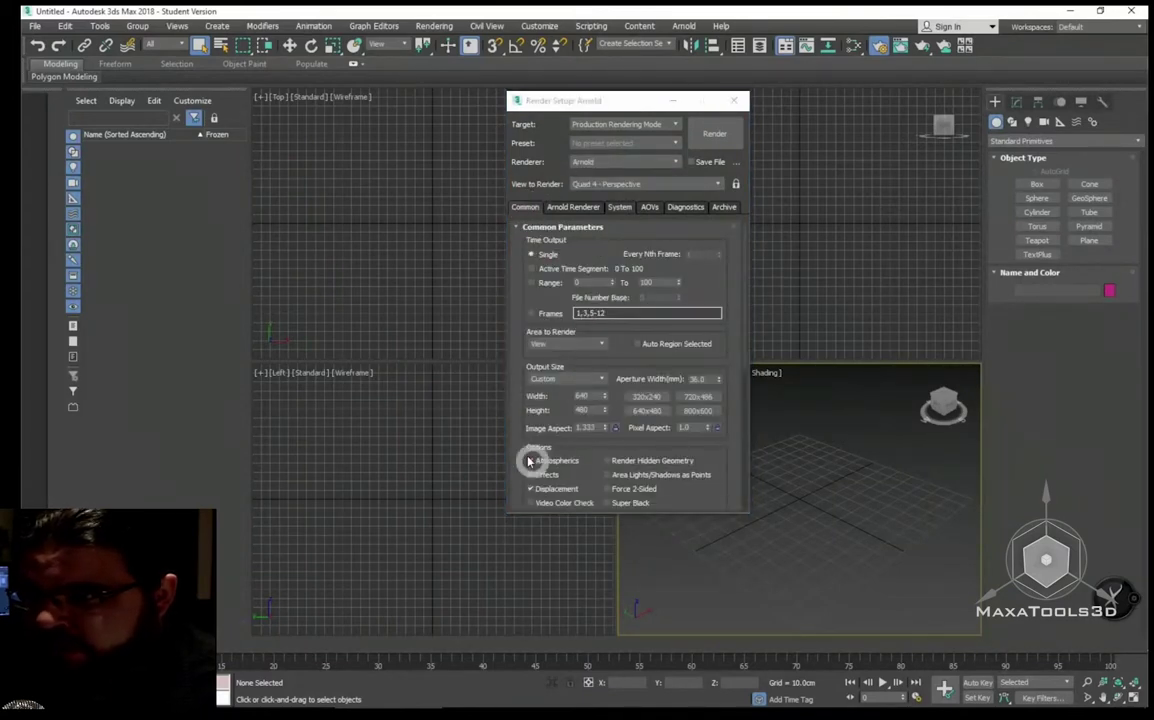
pyautogui.moveTo(528, 456); pyautogui.dragTo(536, 197)
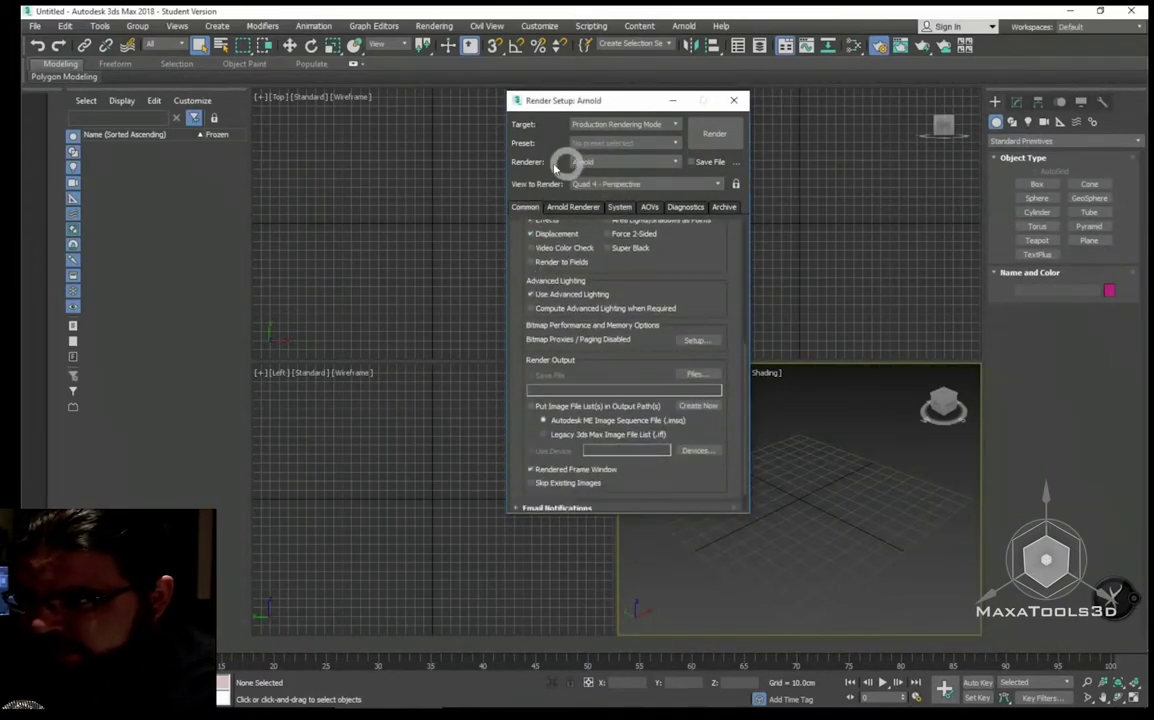
pyautogui.moveTo(520, 432); pyautogui.dragTo(497, 396)
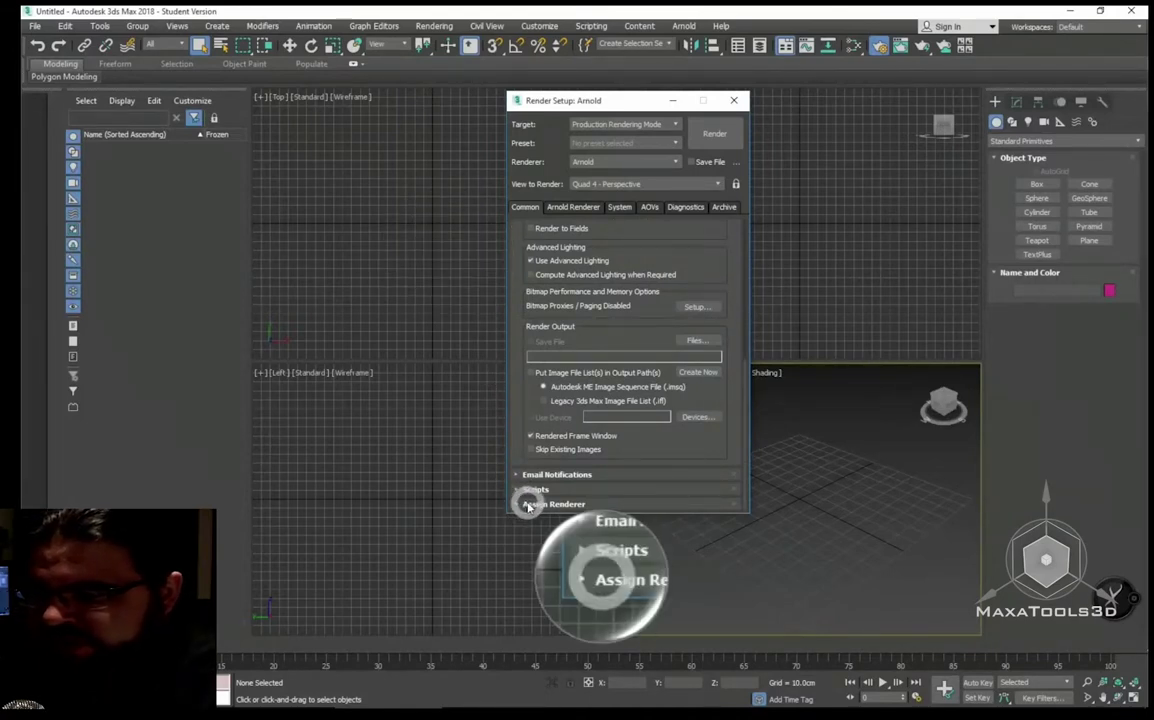
pyautogui.click(562, 508)
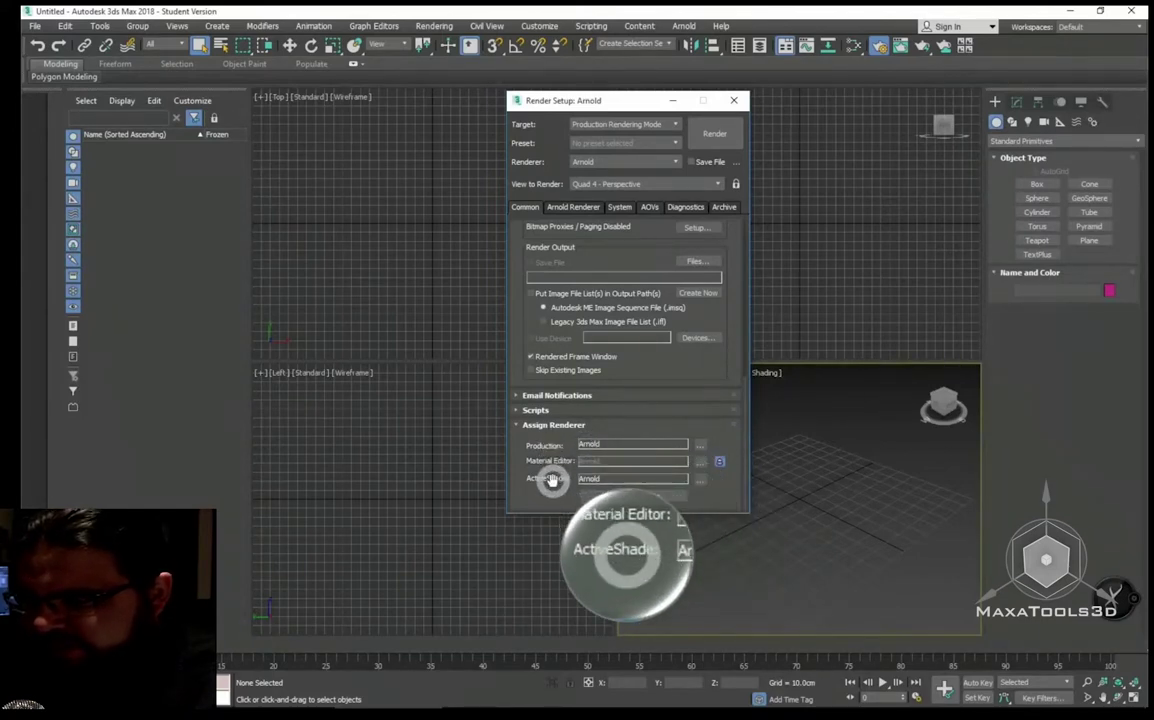
pyautogui.click(731, 106)
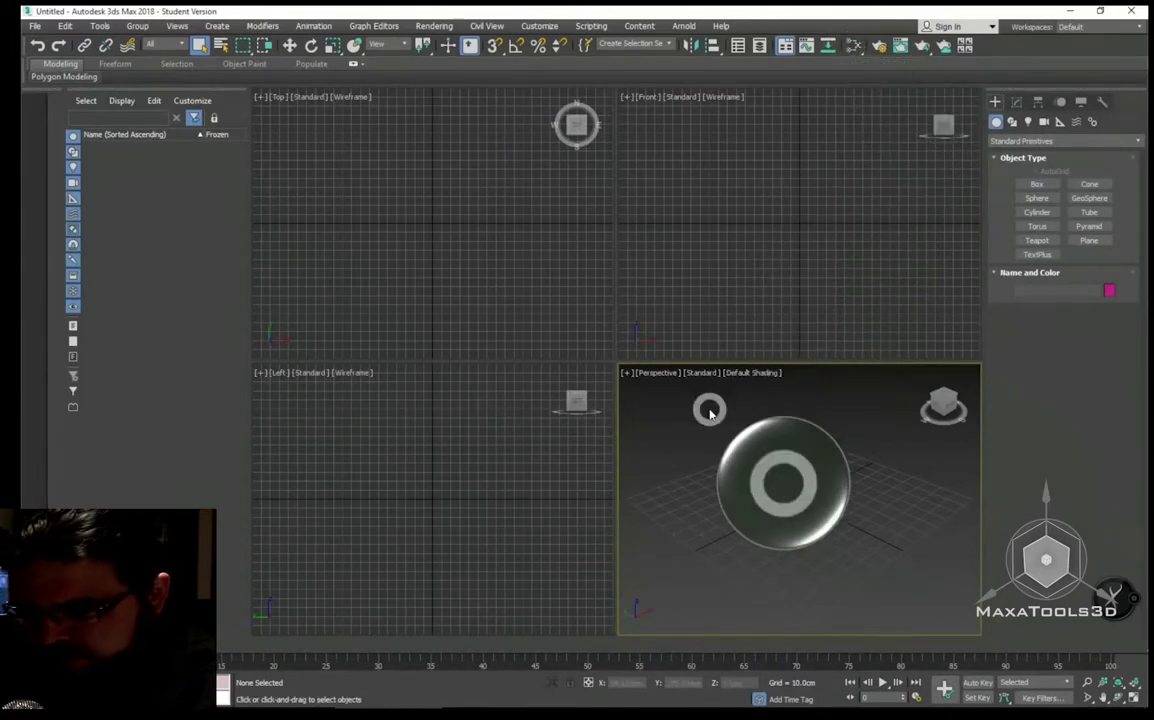
# Open the Slate Material Editor with M and expand the Arnold material types in its browser.
pyautogui.press('m')
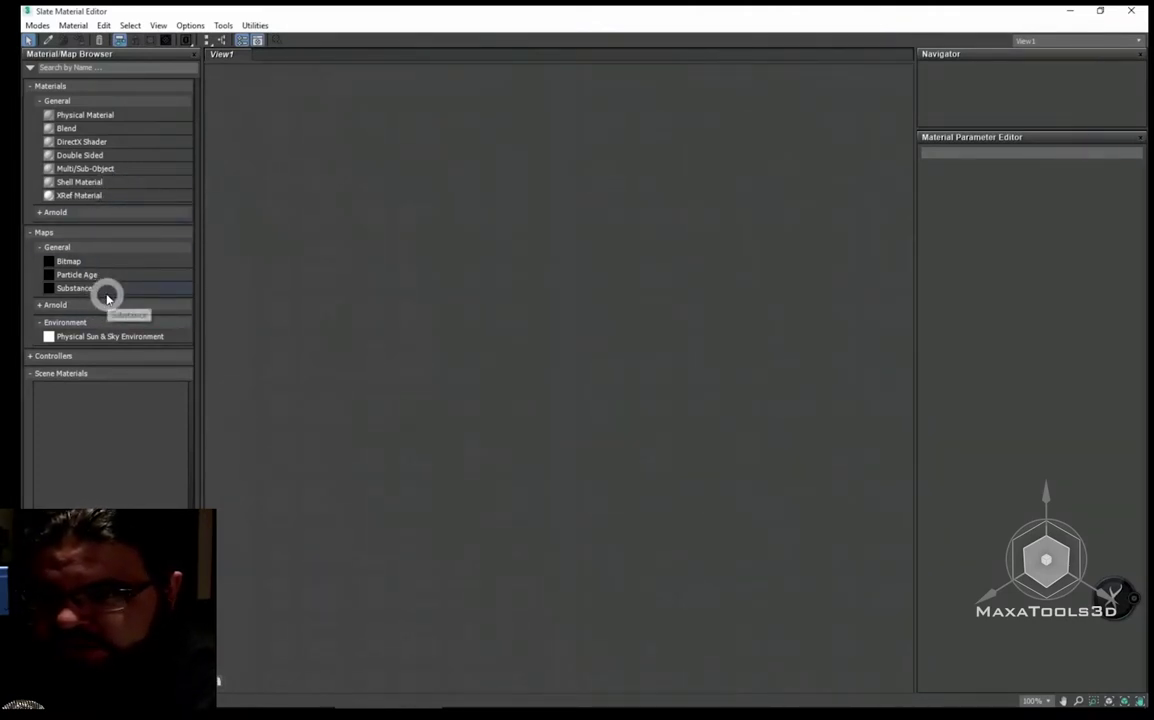
pyautogui.press('F10')
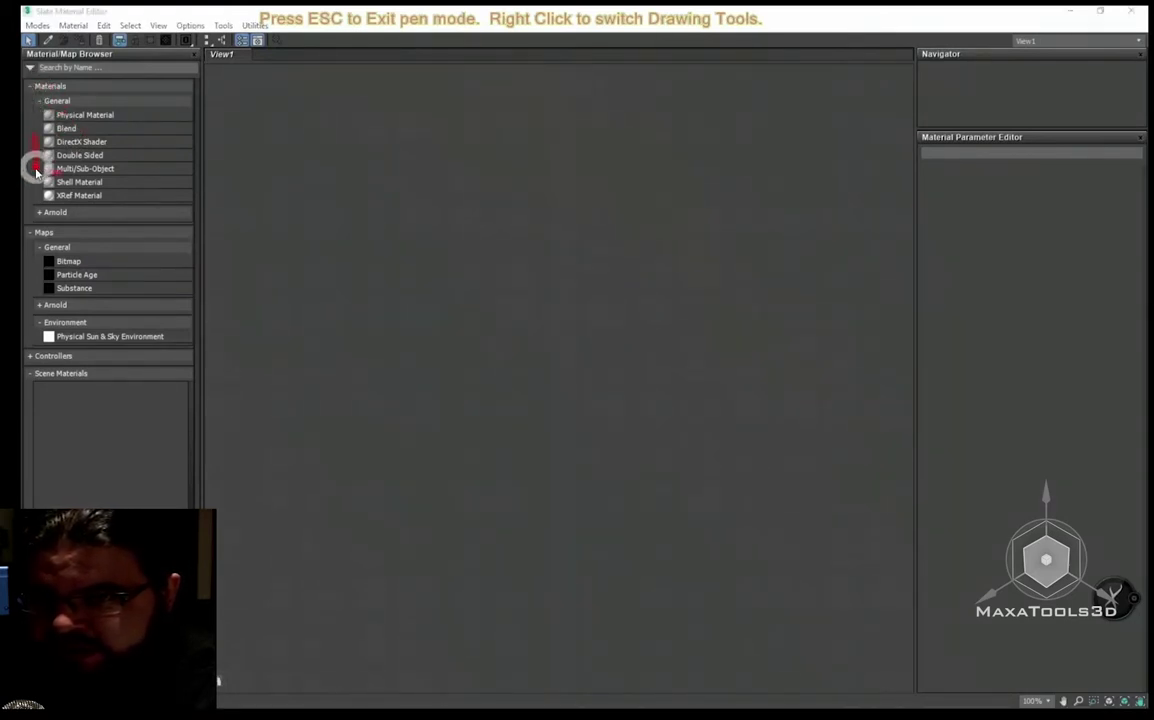
pyautogui.moveTo(38, 209)
pyautogui.mouseDown()
pyautogui.moveTo(172, 84)
pyautogui.moveTo(70, 74)
pyautogui.mouseUp()
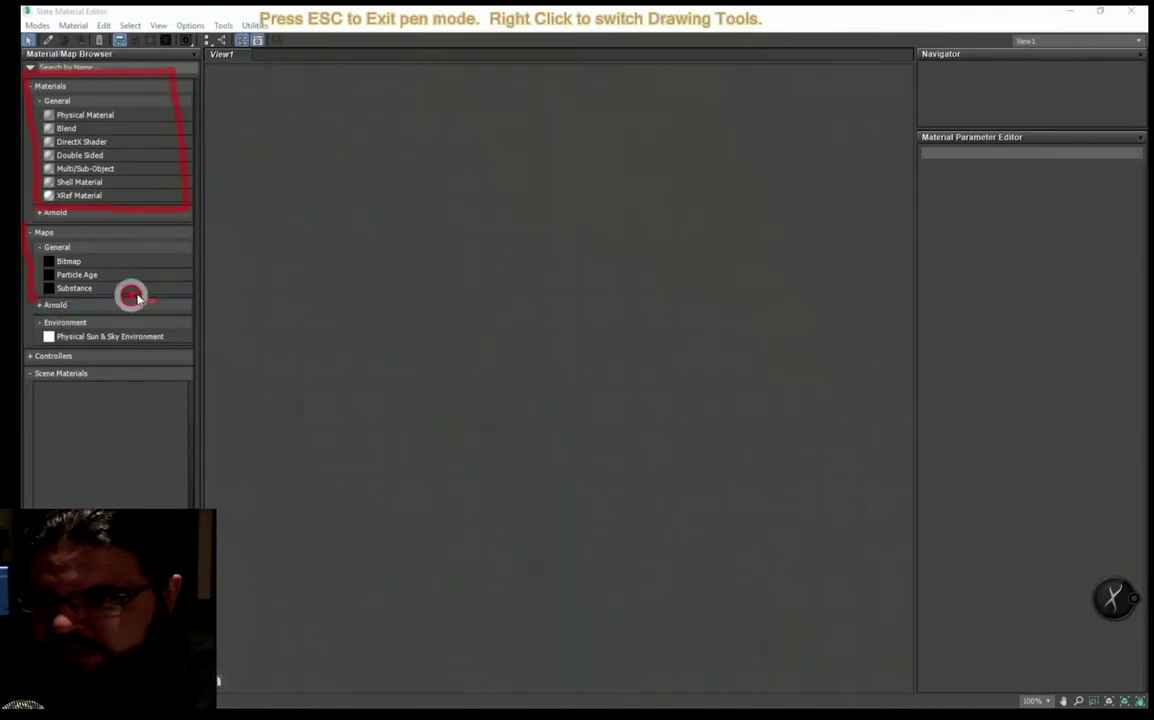
pyautogui.moveTo(188, 277); pyautogui.dragTo(184, 227)
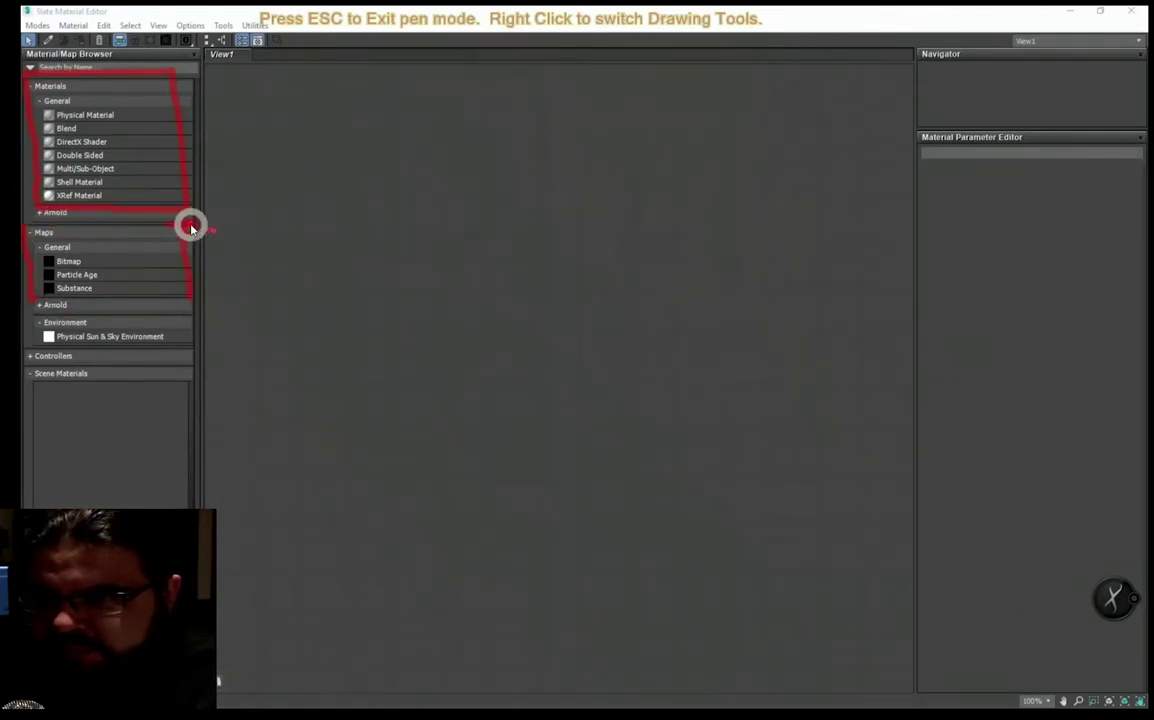
pyautogui.press('Escape')
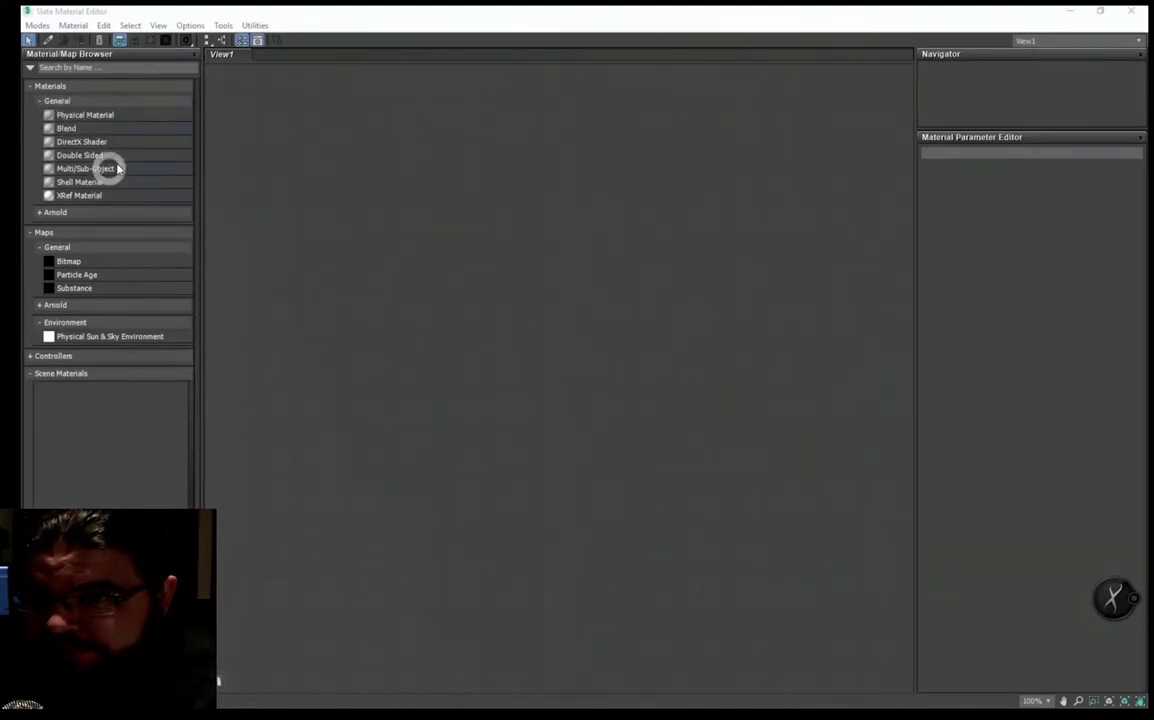
pyautogui.click(52, 212)
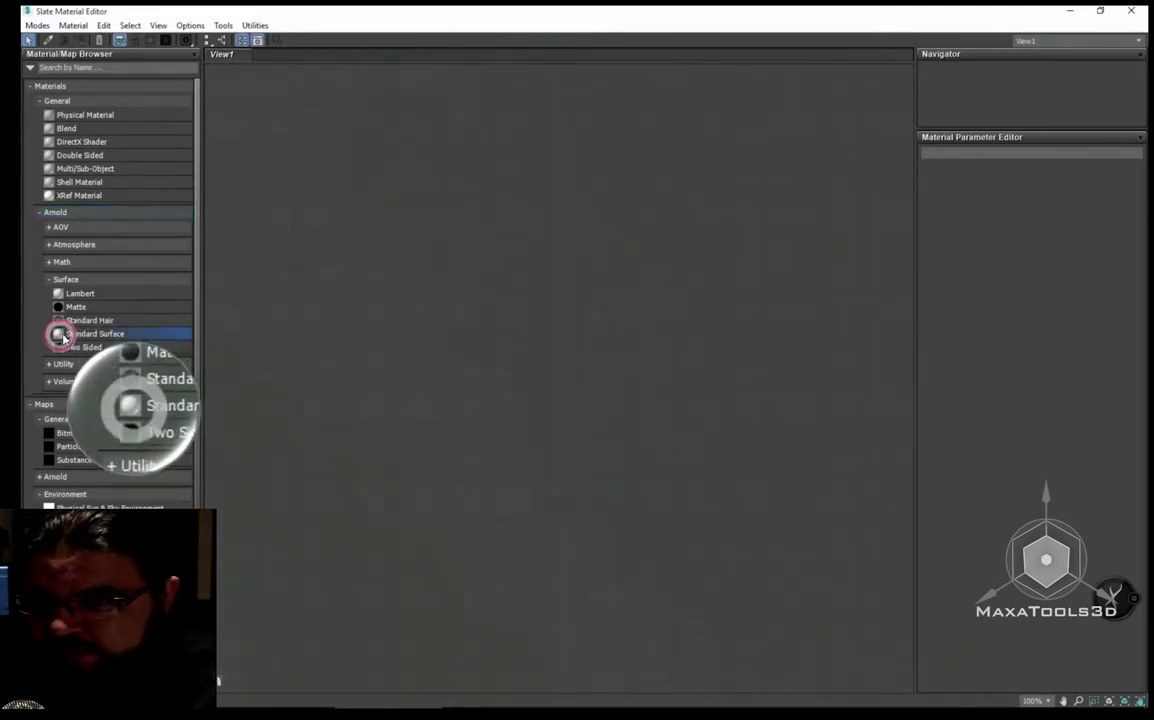
# Drag an Arnold Standard Surface material into View1, creating node Material #25.
pyautogui.moveTo(60, 333)
pyautogui.mouseDown()
pyautogui.moveTo(380, 233)
pyautogui.moveTo(455, 153)
pyautogui.mouseUp()
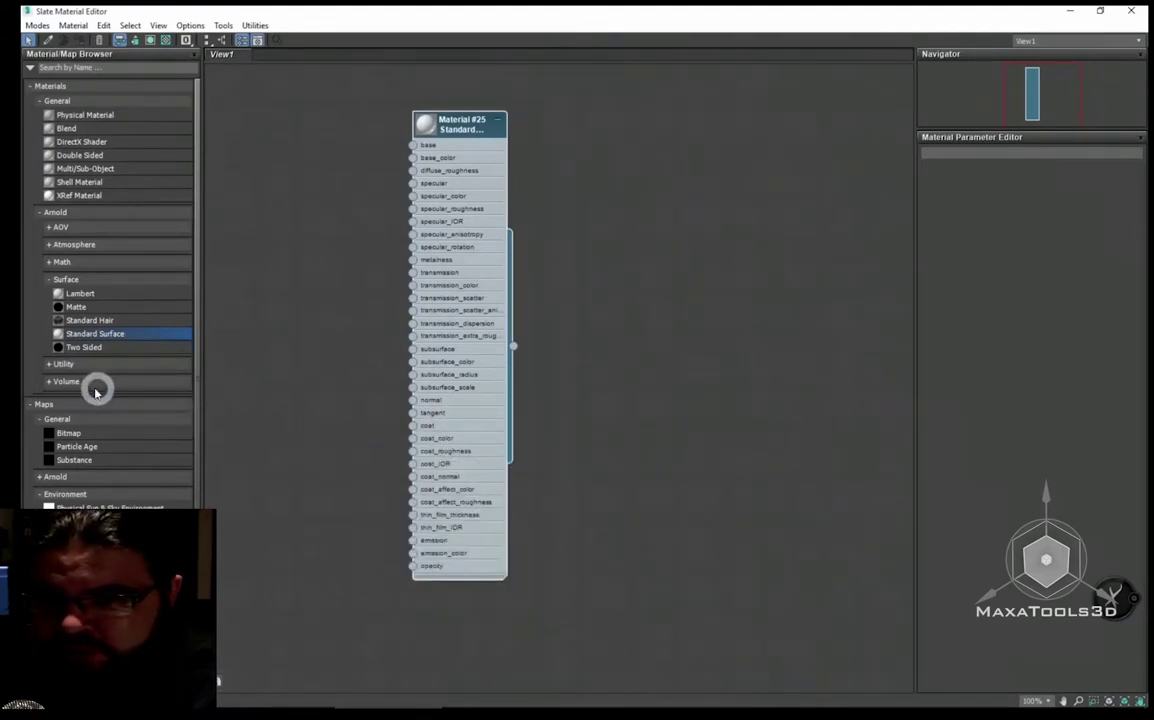
pyautogui.click(46, 417)
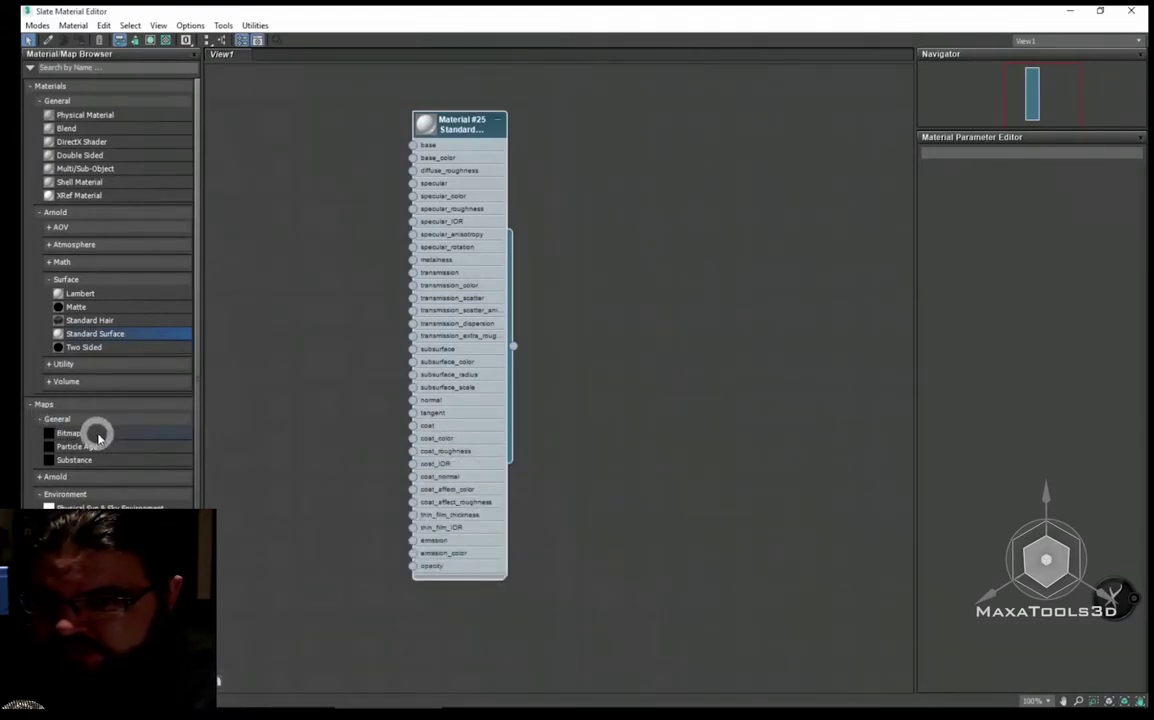
pyautogui.scroll(-1, 110, 437)
pyautogui.scroll(1, 110, 430)
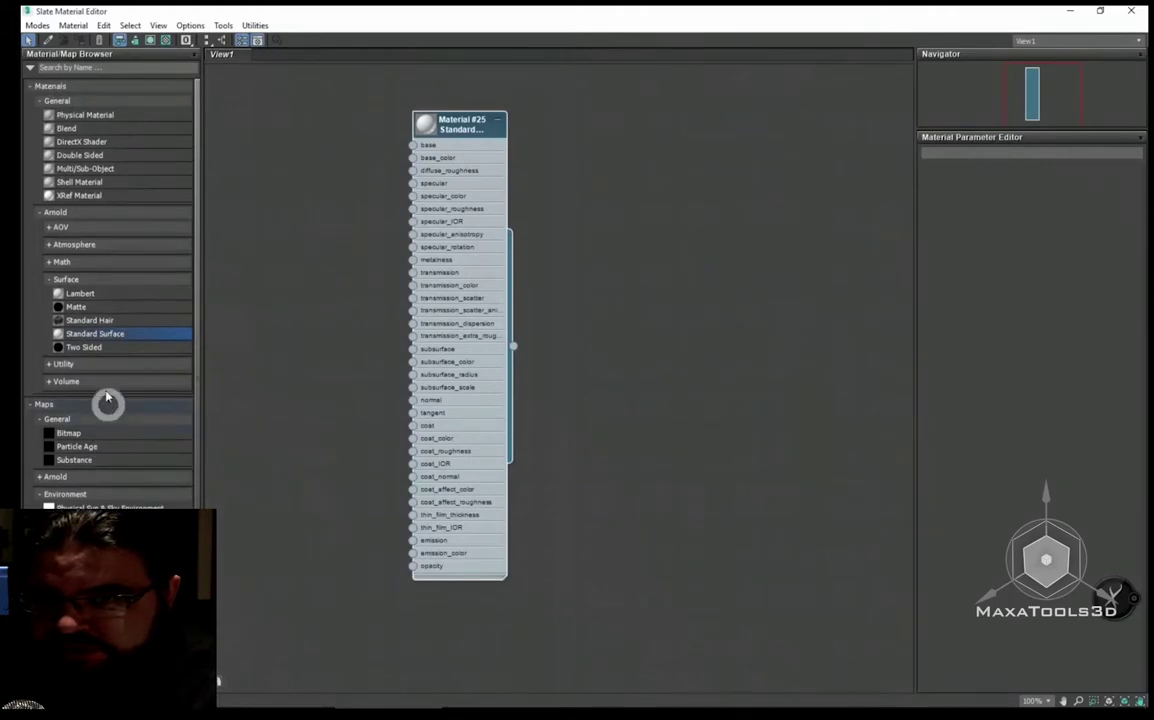
# Collapse the Materials category in the browser and move the Material #25 node right.
pyautogui.click(38, 101)
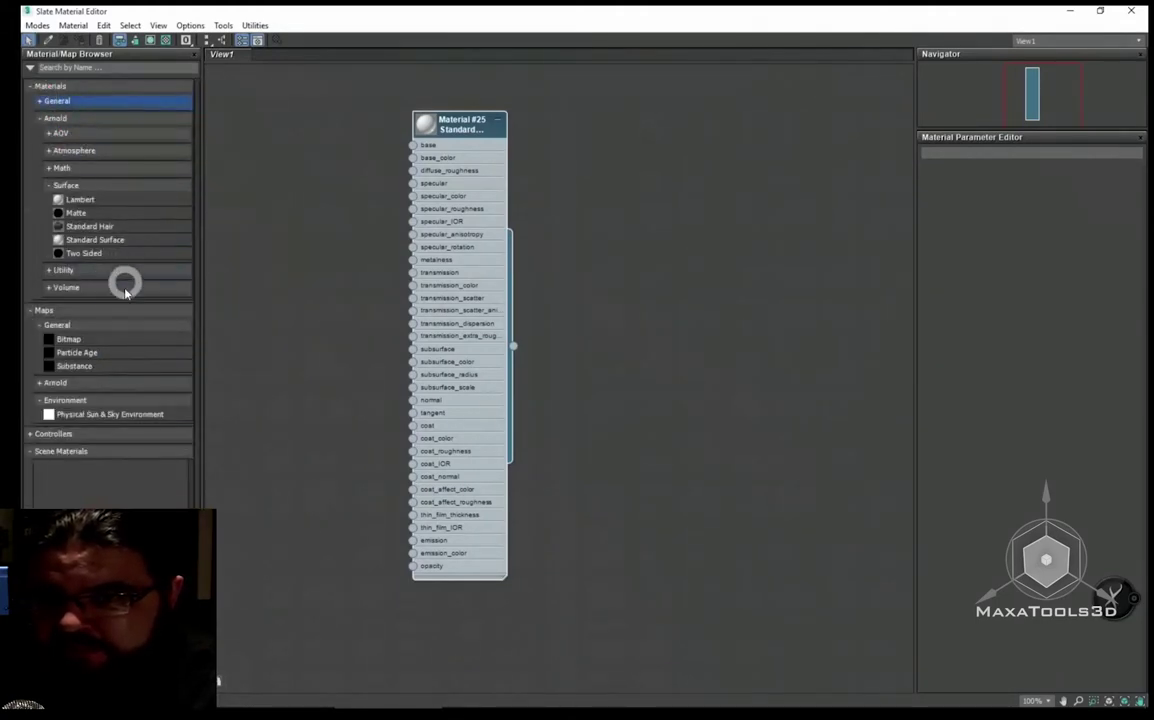
pyautogui.click(34, 87)
pyautogui.click(34, 87)
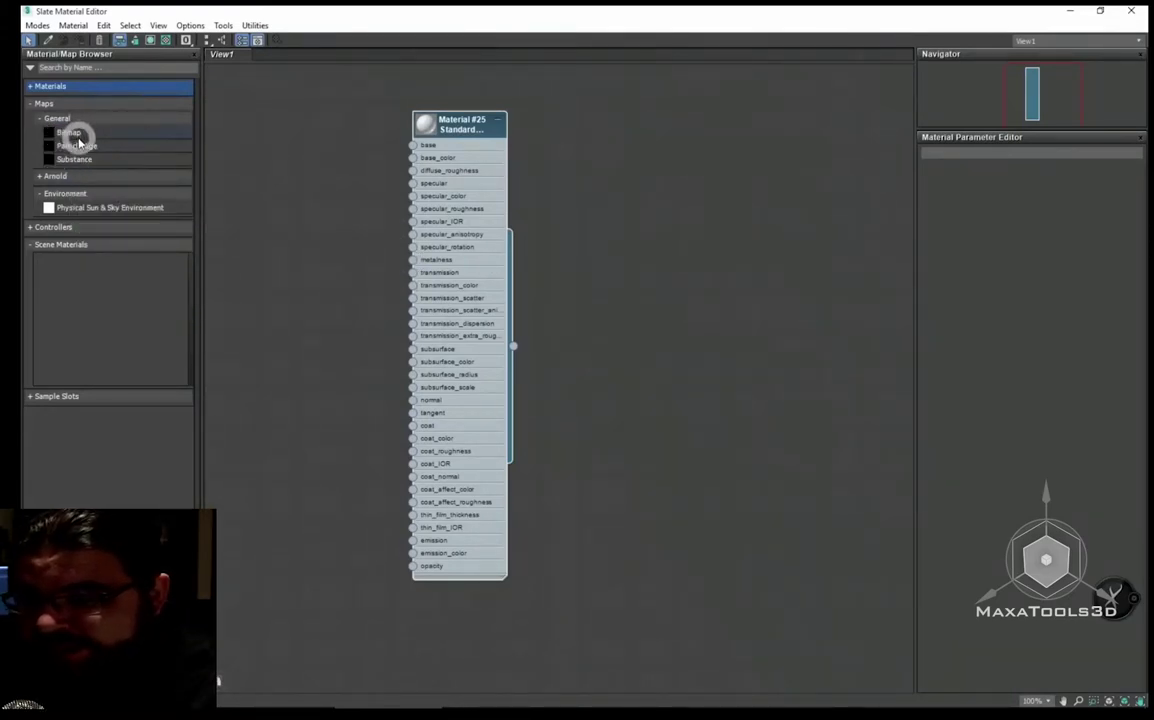
pyautogui.moveTo(490, 148); pyautogui.dragTo(531, 158)
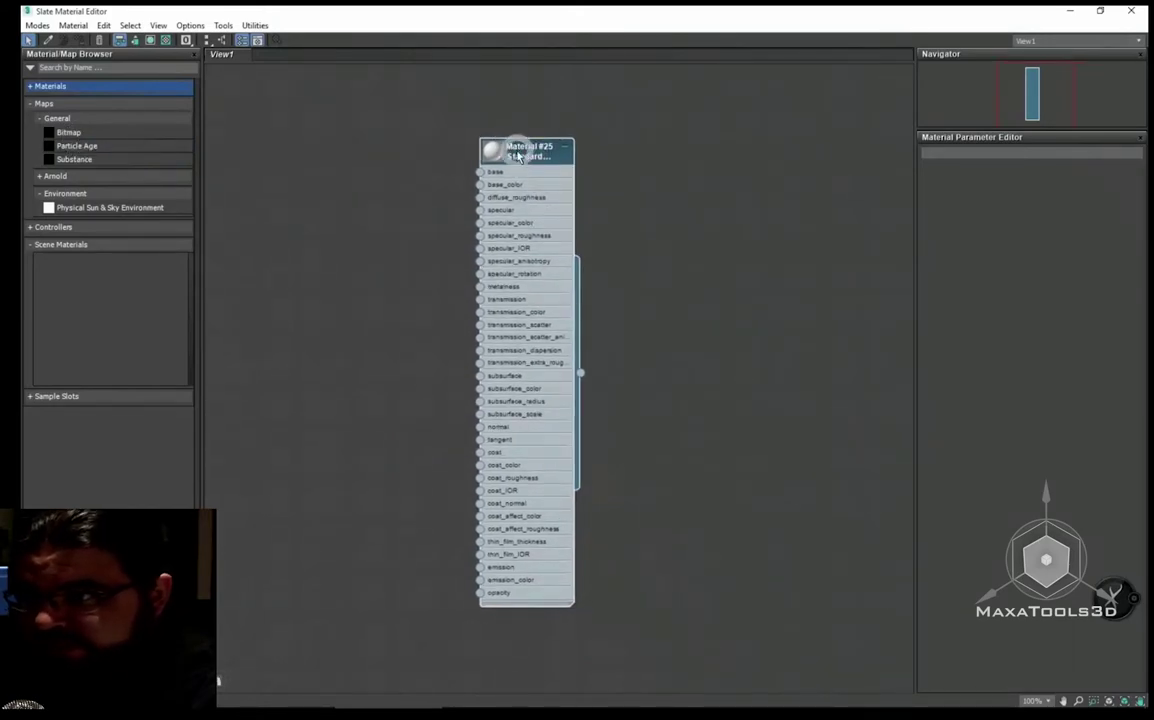
# Open an enlarged separate preview window for Material #25 beside its node.
pyautogui.rightClick(521, 160)
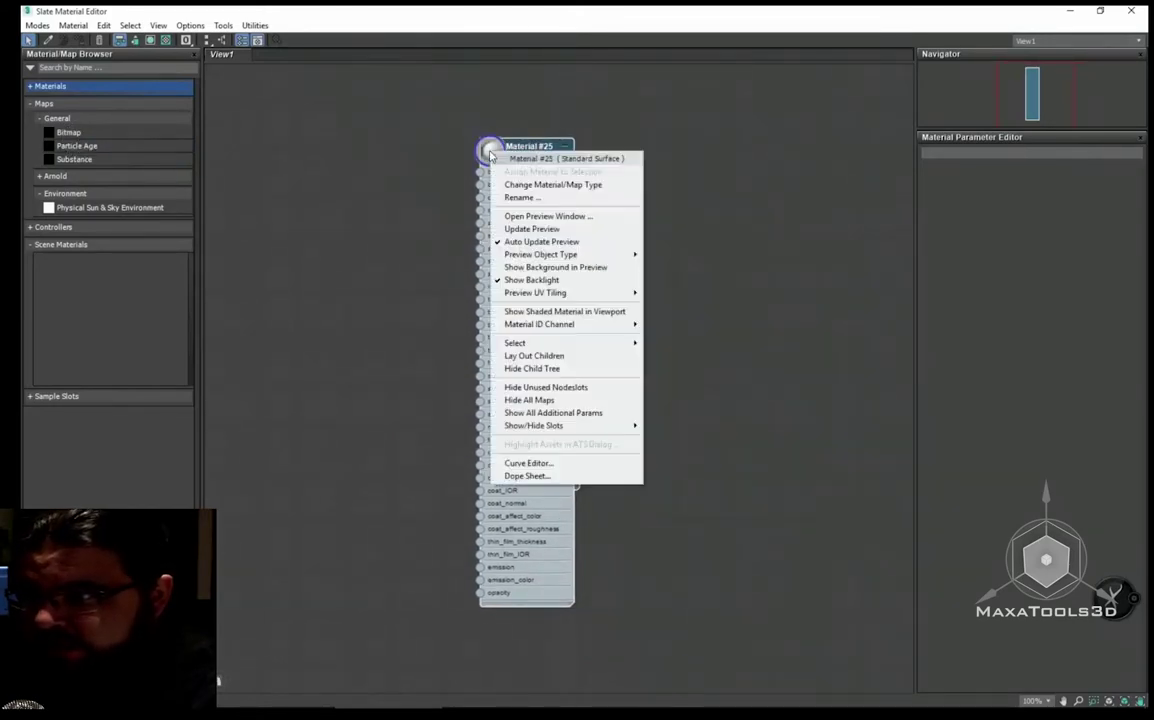
pyautogui.click(561, 198)
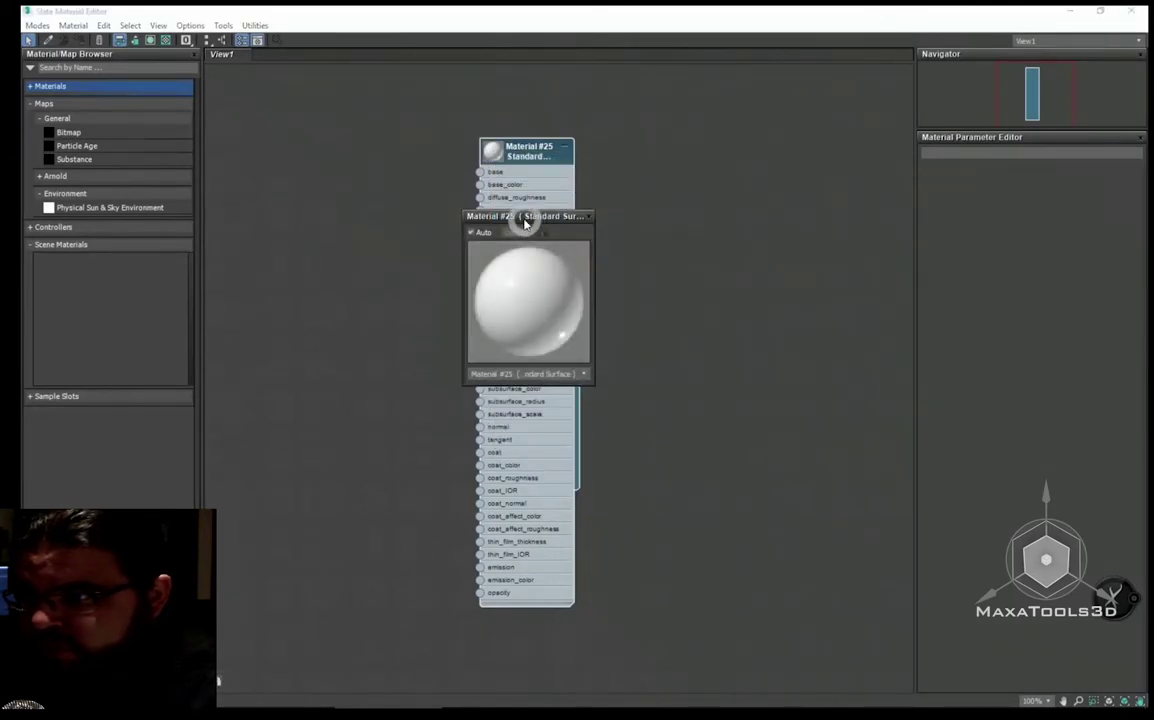
pyautogui.moveTo(523, 216); pyautogui.dragTo(678, 158)
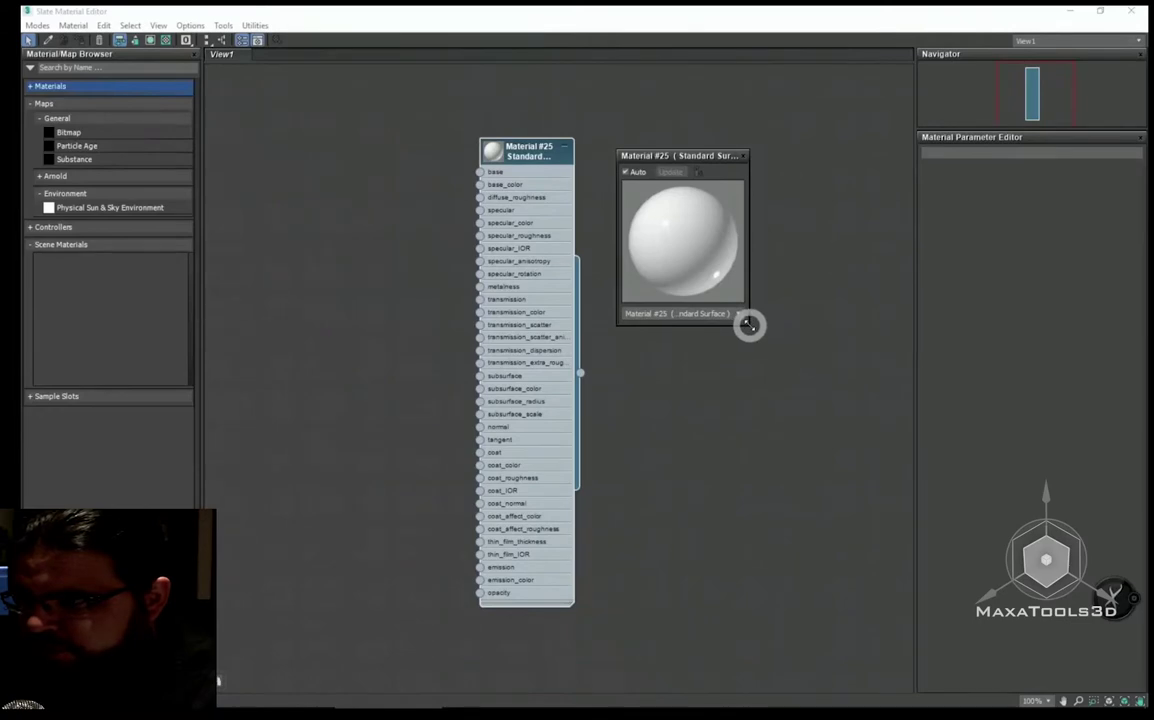
pyautogui.moveTo(748, 324)
pyautogui.mouseDown()
pyautogui.moveTo(909, 440)
pyautogui.moveTo(884, 428)
pyautogui.mouseUp()
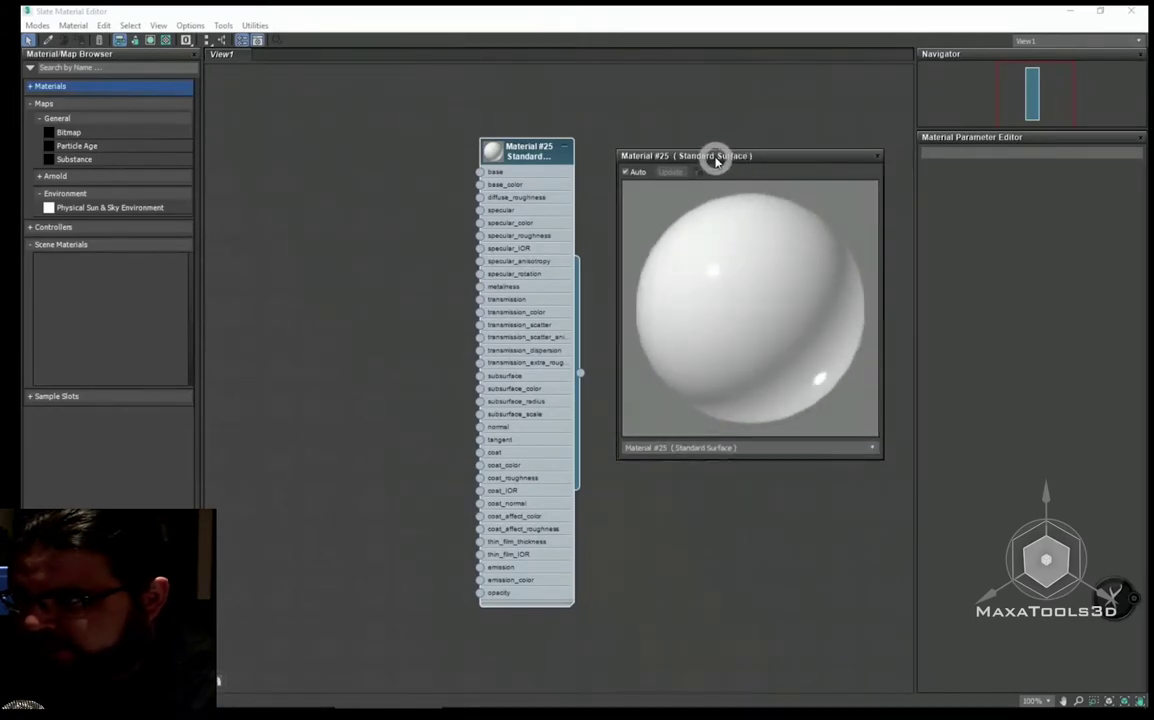
pyautogui.moveTo(716, 160); pyautogui.dragTo(711, 149)
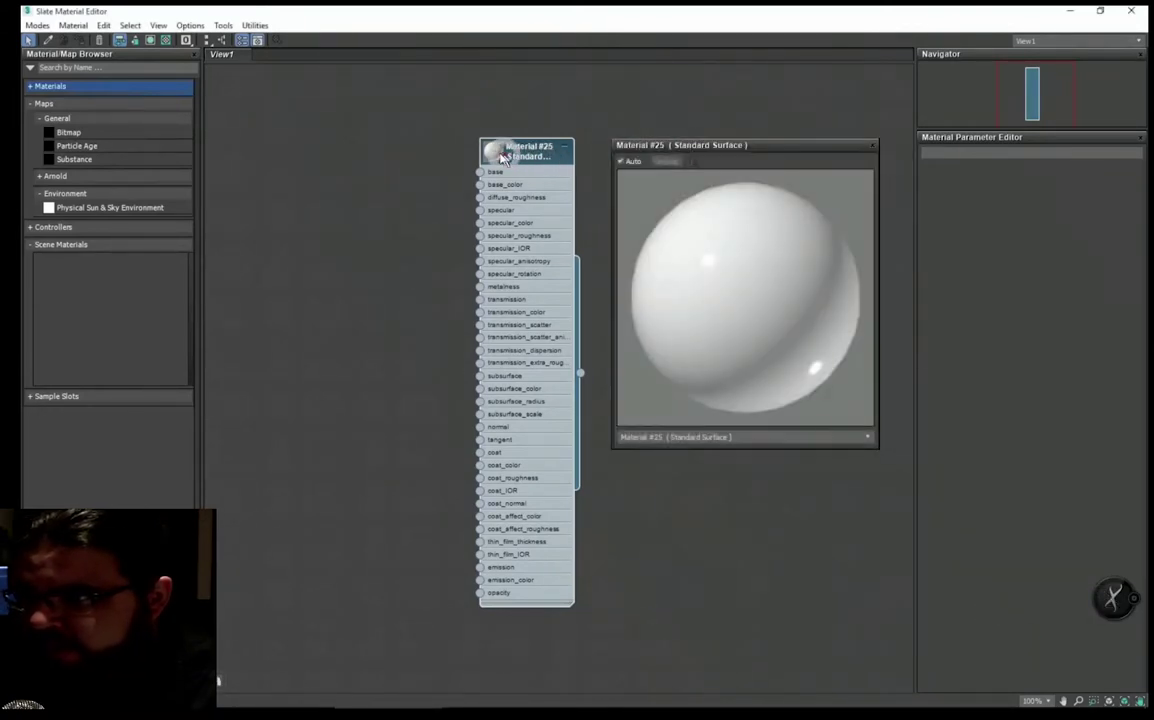
# Show a large sphere in the node and load Material #25 into the Parameter Editor.
pyautogui.doubleClick(494, 156)
pyautogui.moveTo(524, 163); pyautogui.dragTo(537, 136)
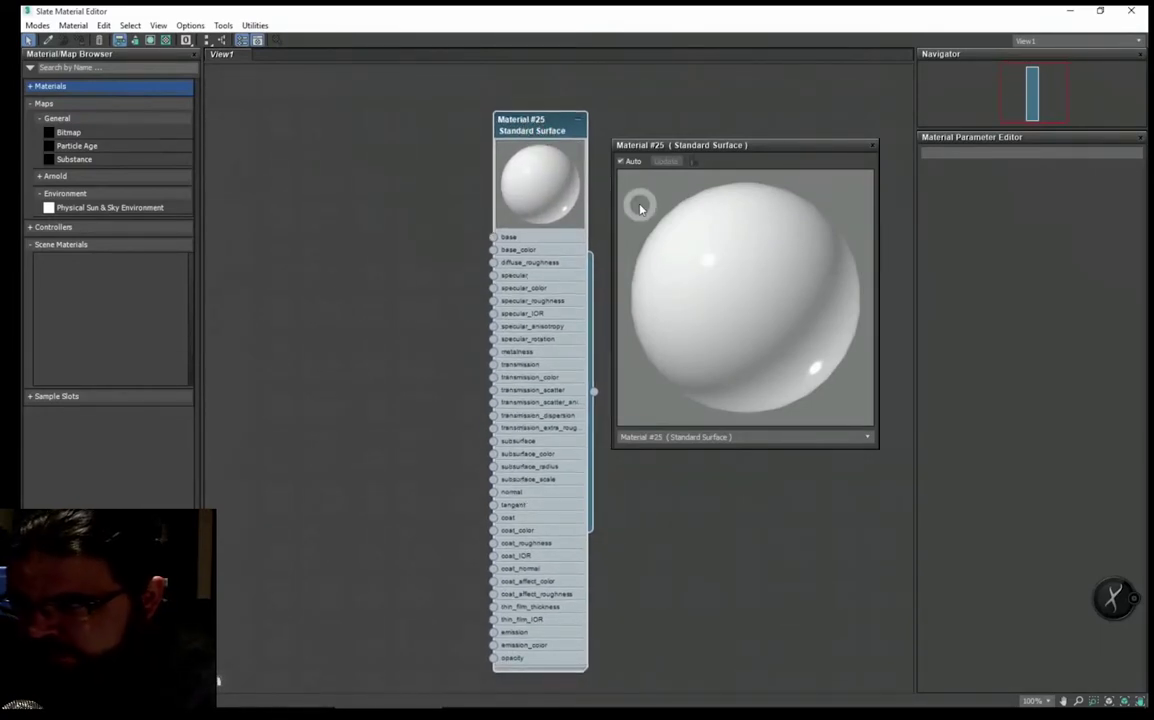
pyautogui.doubleClick(527, 129)
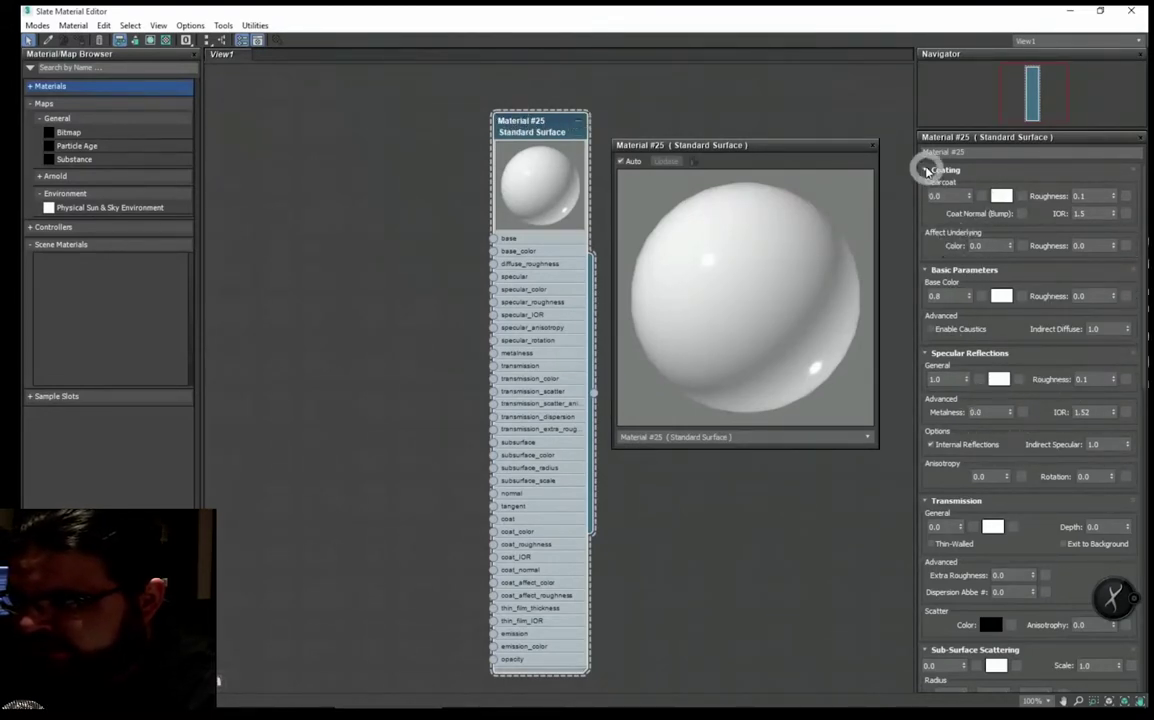
# Collapse Coating and set Base Color to a warm brown, Red about 0.158.
pyautogui.click(935, 169)
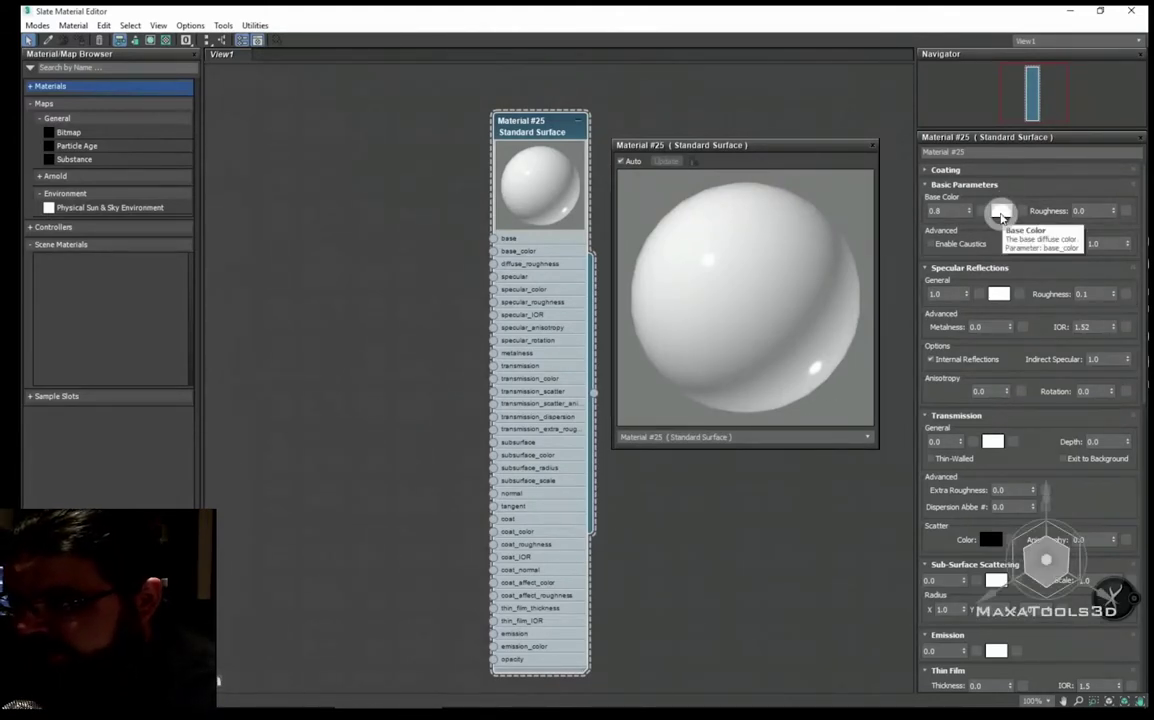
pyautogui.click(1001, 212)
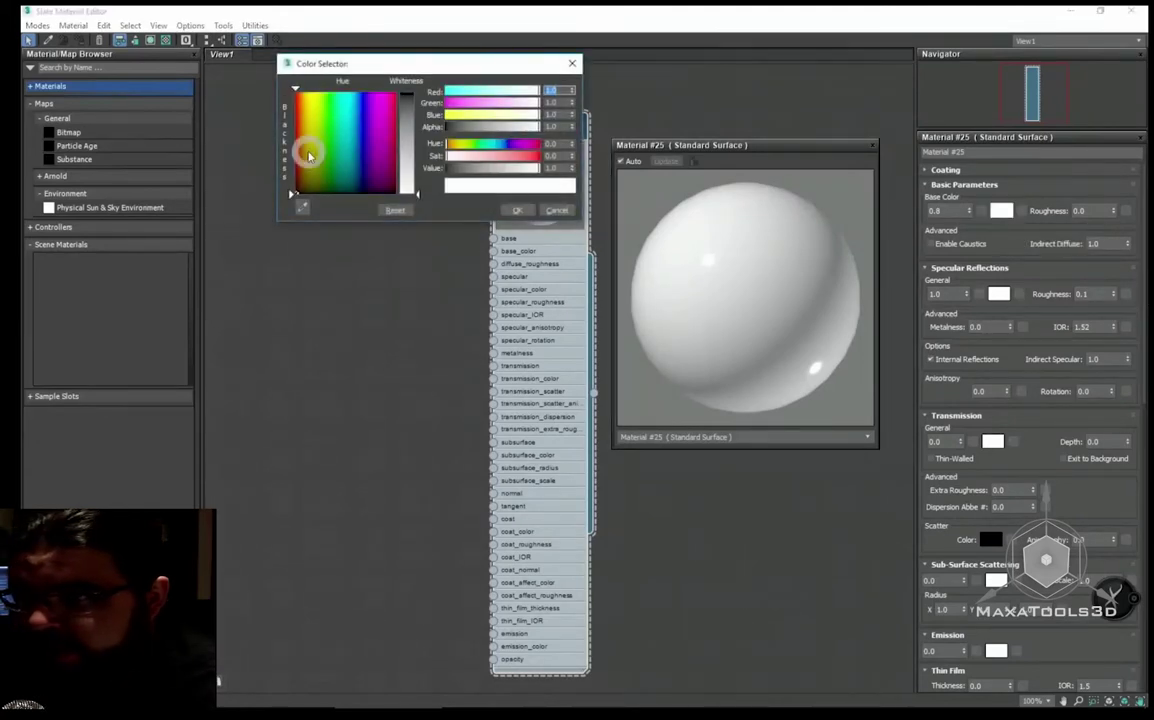
pyautogui.moveTo(306, 184)
pyautogui.mouseDown()
pyautogui.moveTo(412, 98)
pyautogui.moveTo(303, 183)
pyautogui.mouseUp()
pyautogui.click(530, 160)
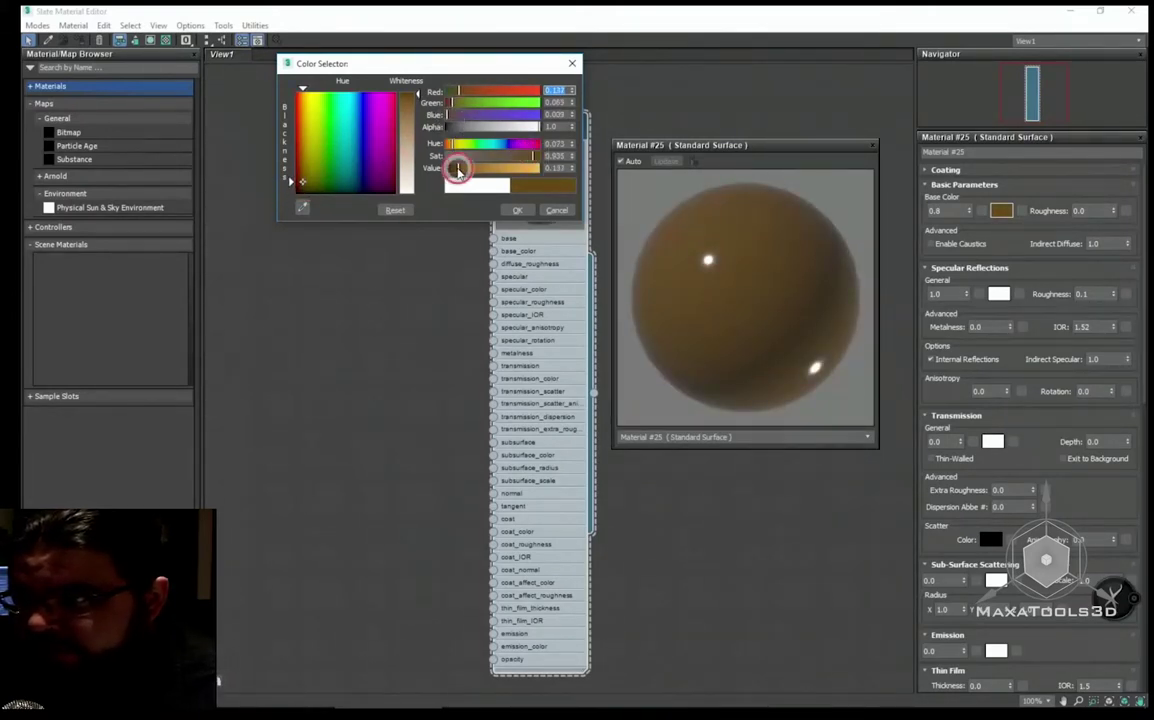
pyautogui.moveTo(460, 171); pyautogui.dragTo(463, 169)
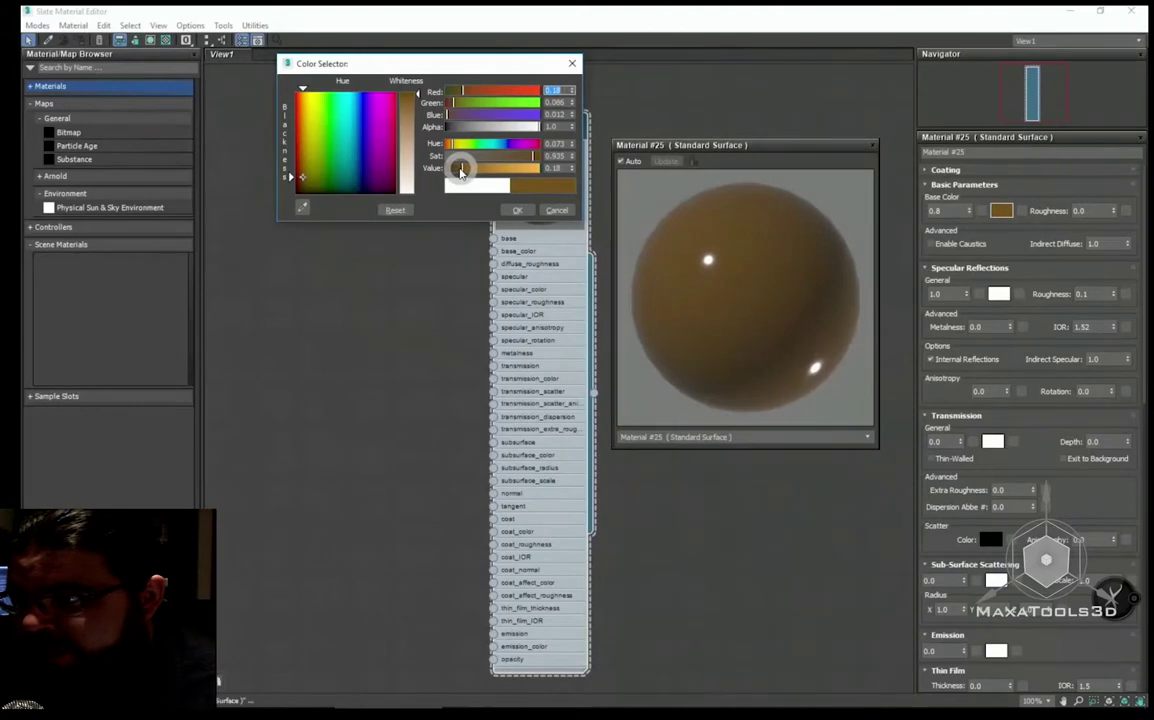
pyautogui.click(518, 210)
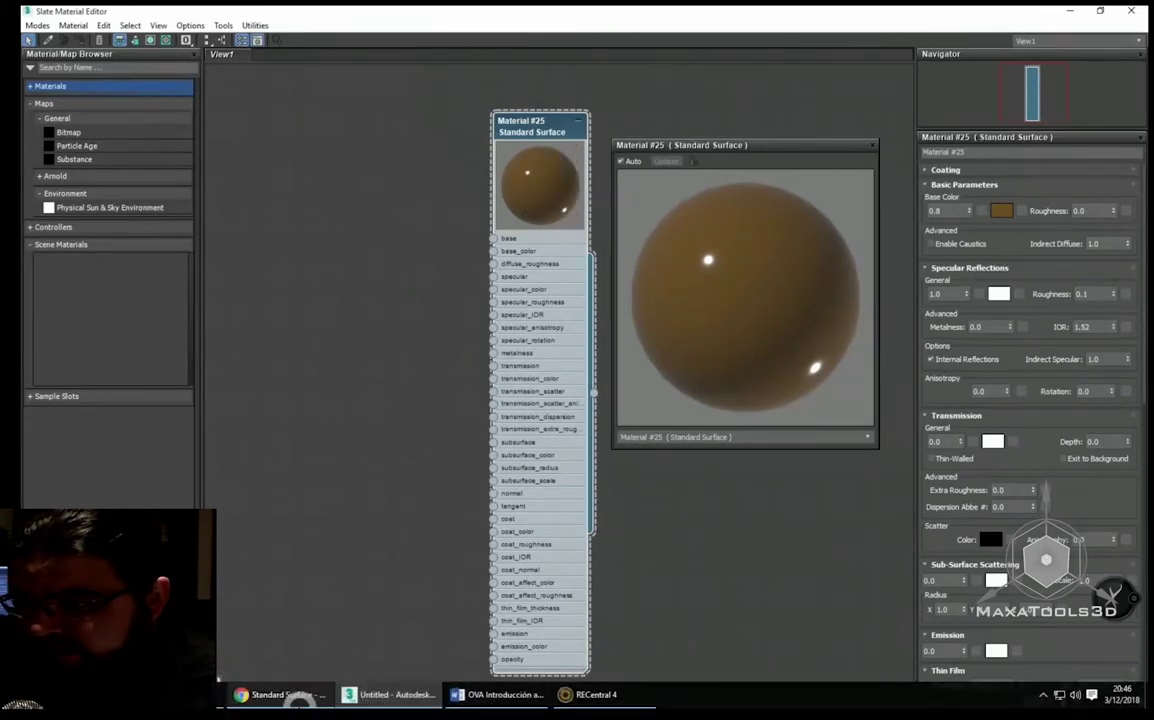
pyautogui.click(218, 684)
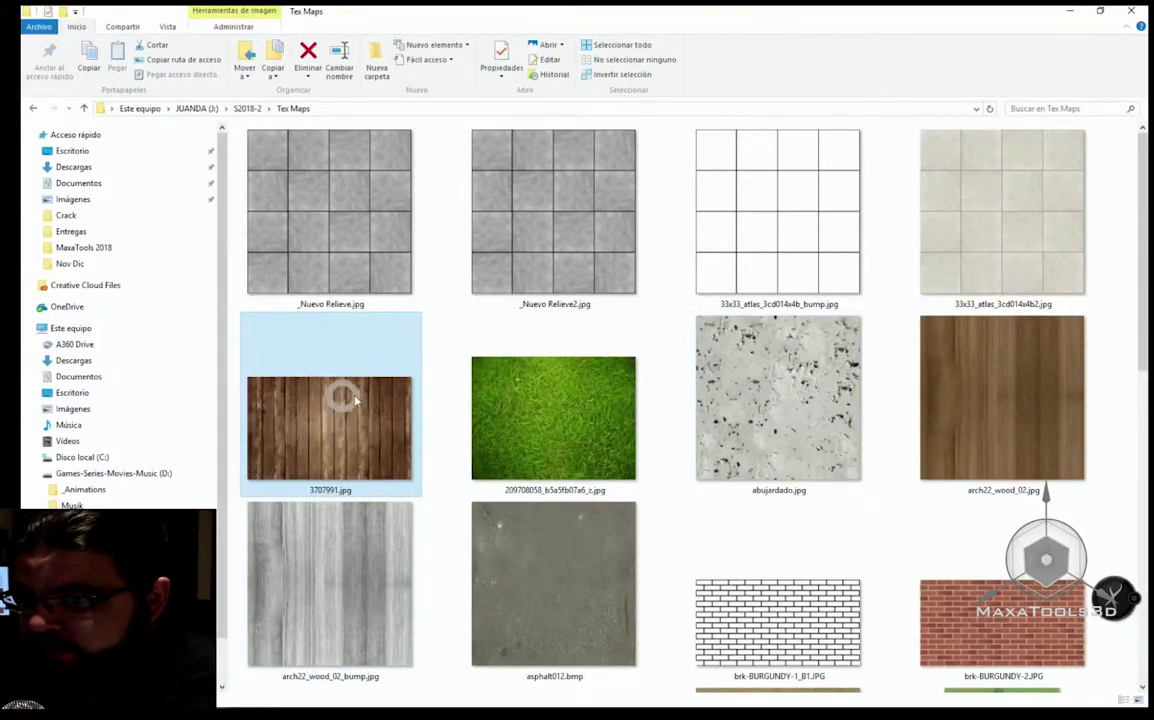
pyautogui.doubleClick(322, 405)
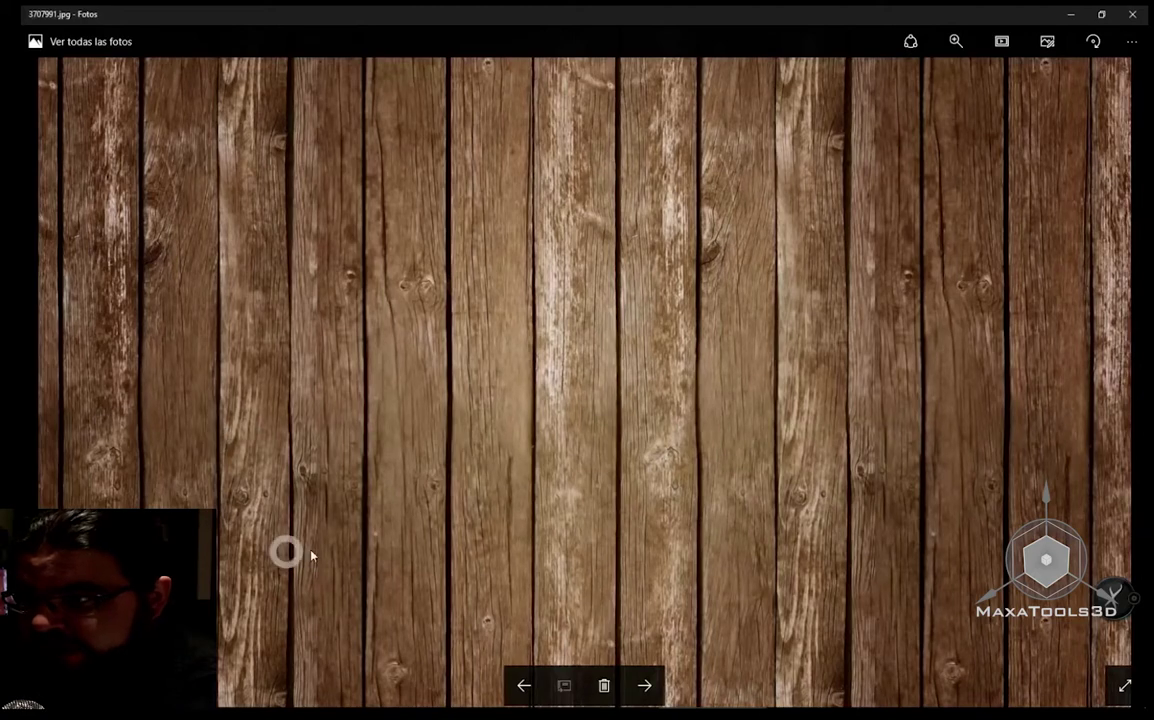
pyautogui.click(1071, 17)
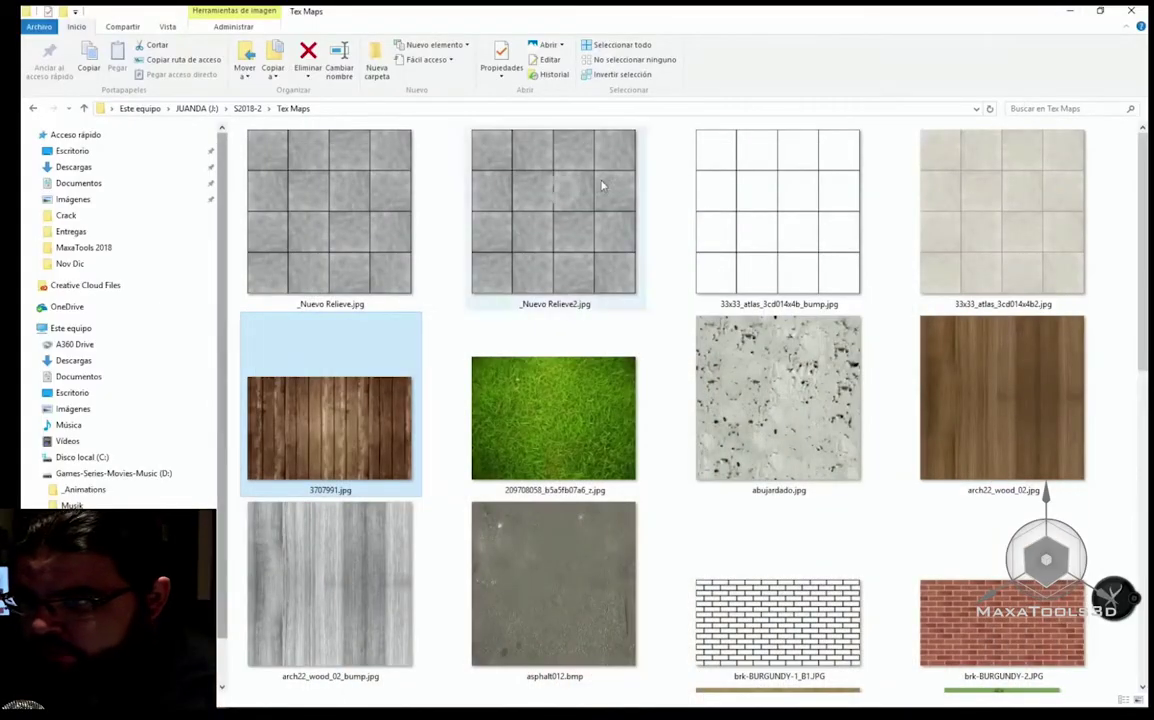
pyautogui.click(505, 211)
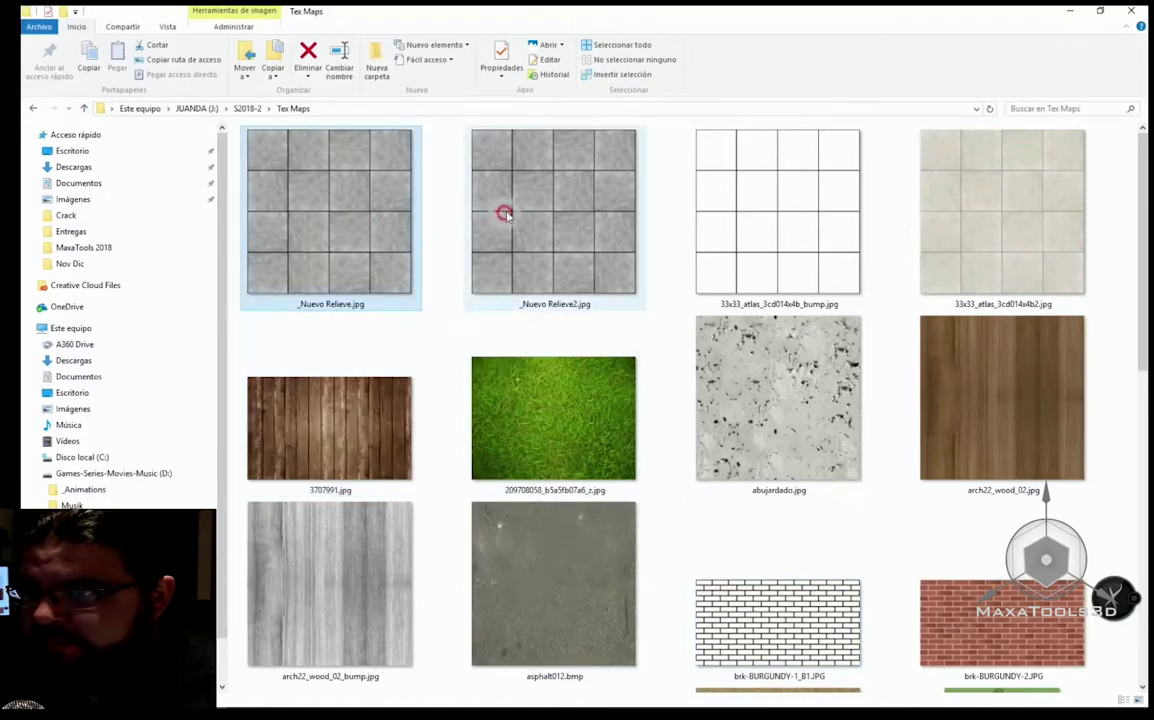
pyautogui.click(741, 194)
pyautogui.click(987, 198)
pyautogui.click(1007, 378)
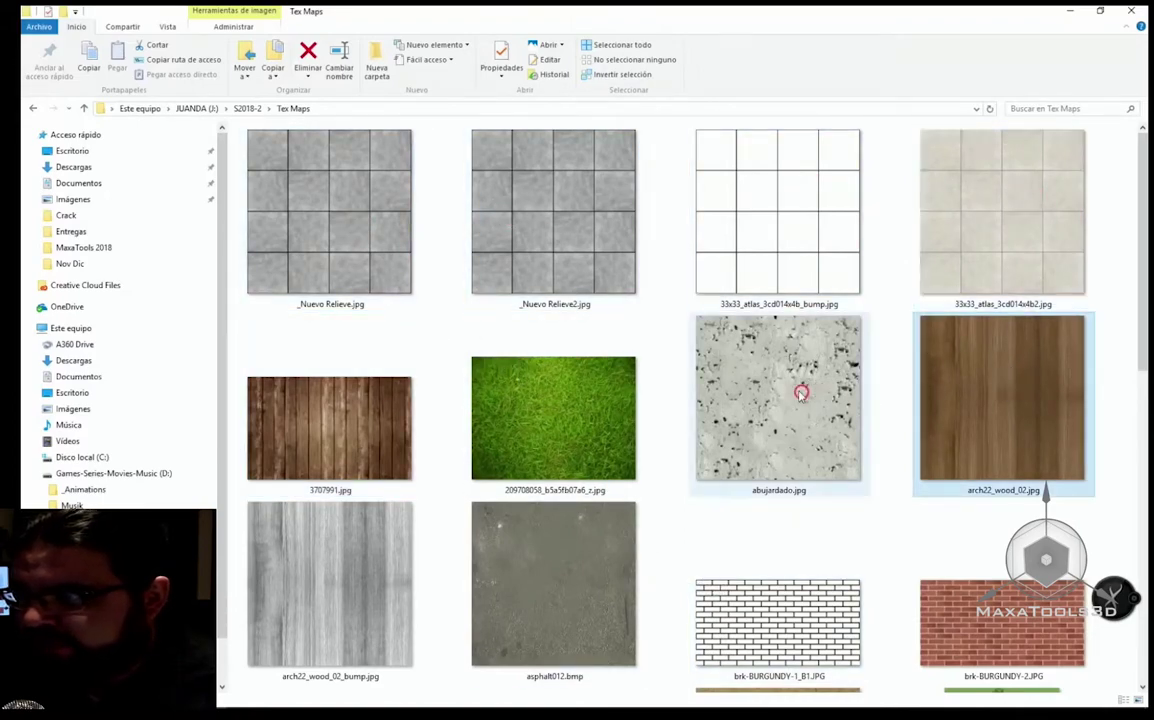
pyautogui.click(819, 386)
pyautogui.click(545, 417)
pyautogui.click(317, 414)
pyautogui.click(337, 577)
pyautogui.click(504, 577)
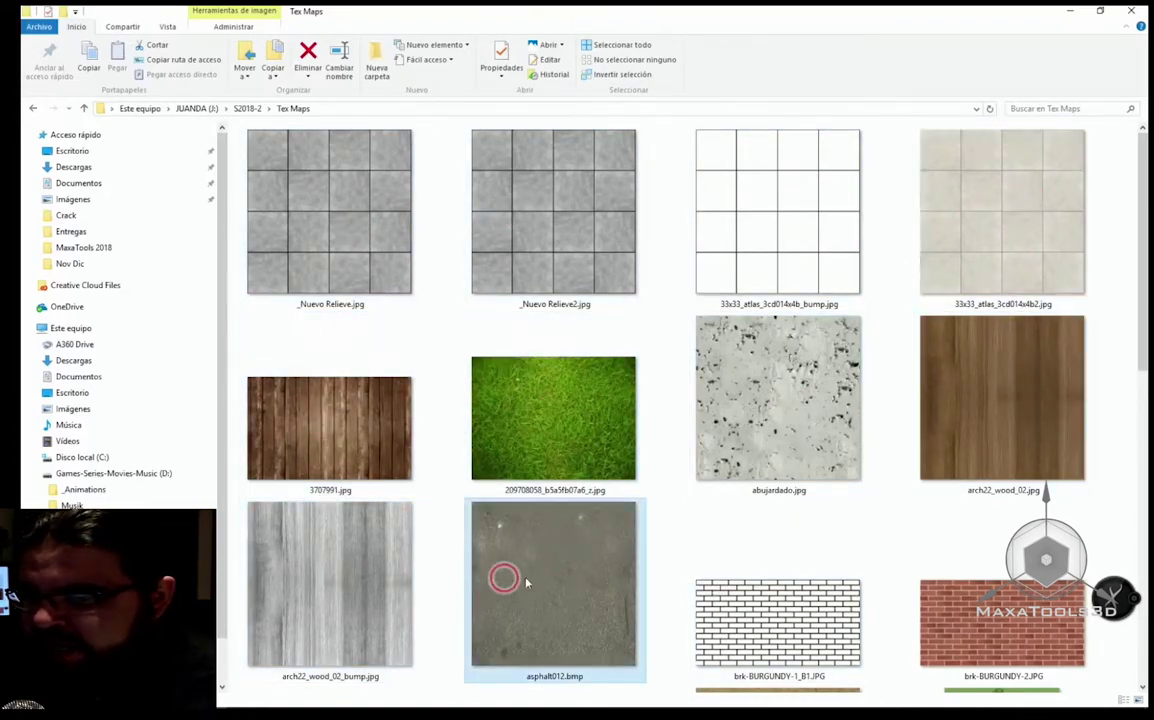
pyautogui.click(285, 700)
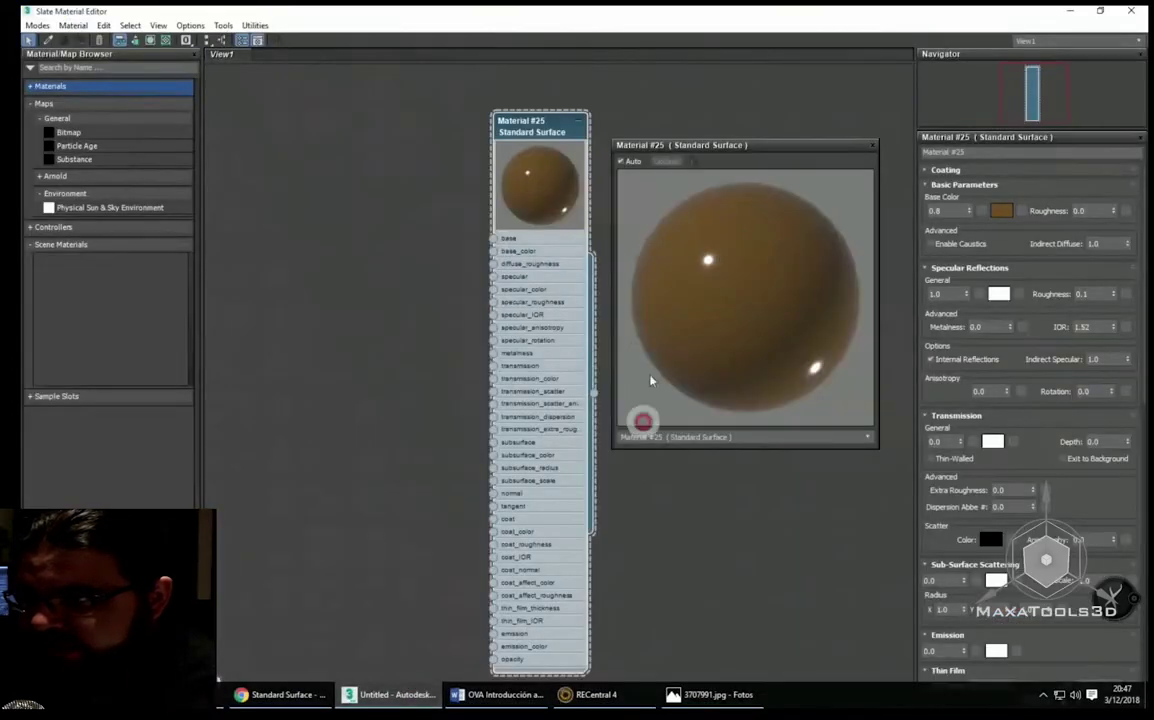
pyautogui.moveTo(468, 250); pyautogui.dragTo(443, 203)
pyautogui.click(484, 249)
pyautogui.moveTo(448, 287); pyautogui.dragTo(435, 218)
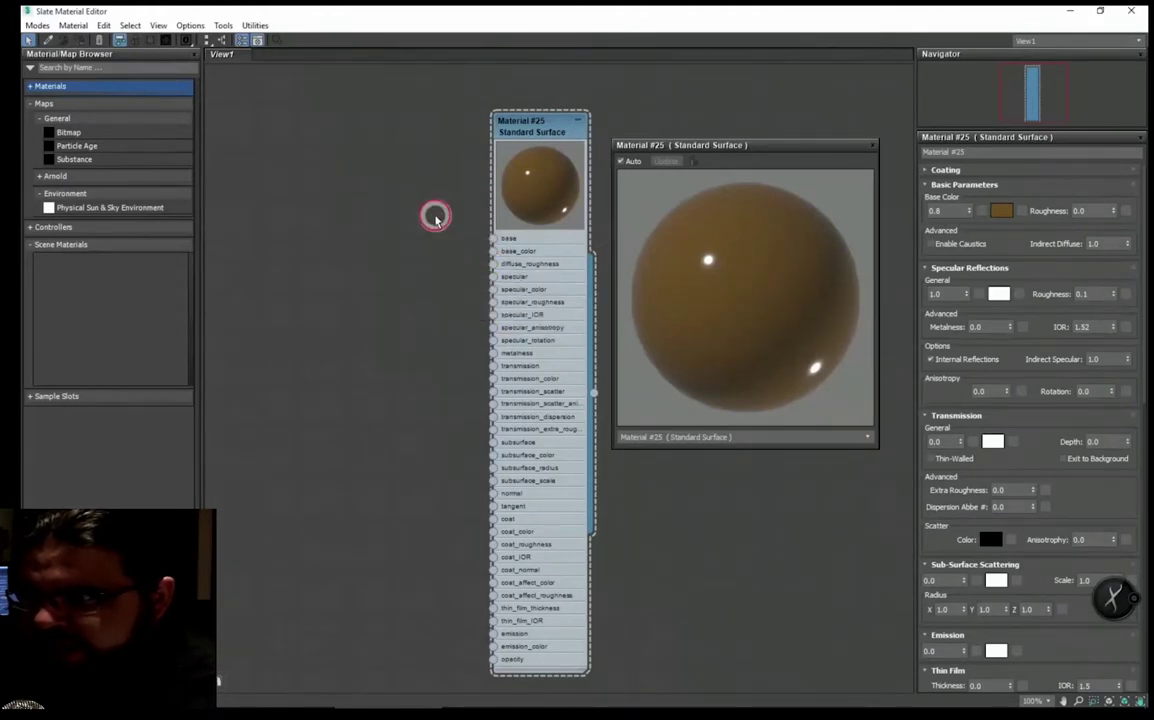
pyautogui.moveTo(494, 283); pyautogui.dragTo(428, 245)
pyautogui.click(493, 288)
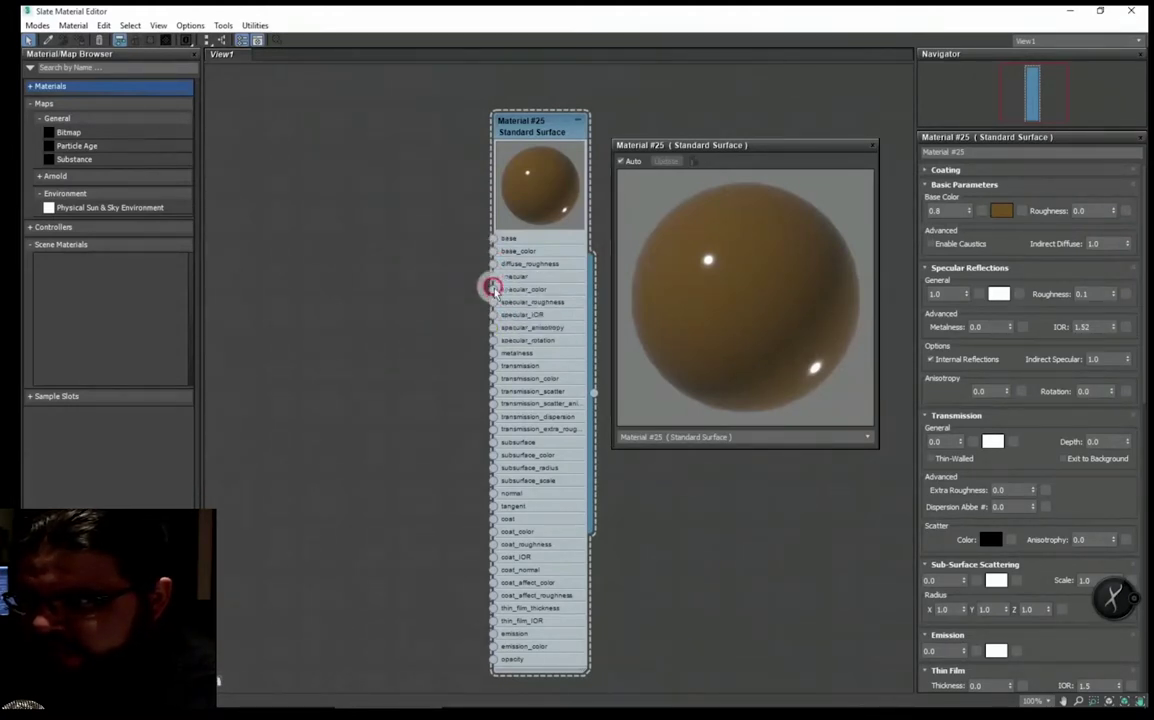
pyautogui.moveTo(452, 307); pyautogui.dragTo(430, 258)
pyautogui.click(477, 312)
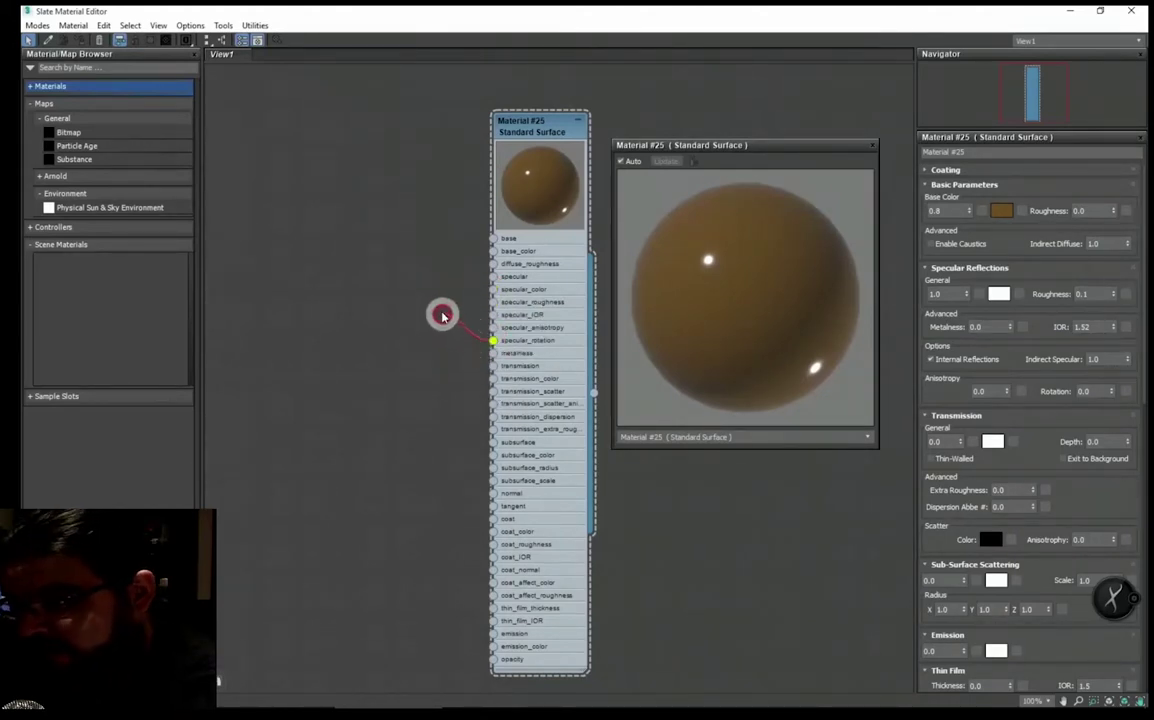
pyautogui.moveTo(494, 343); pyautogui.dragTo(440, 303)
pyautogui.click(443, 271)
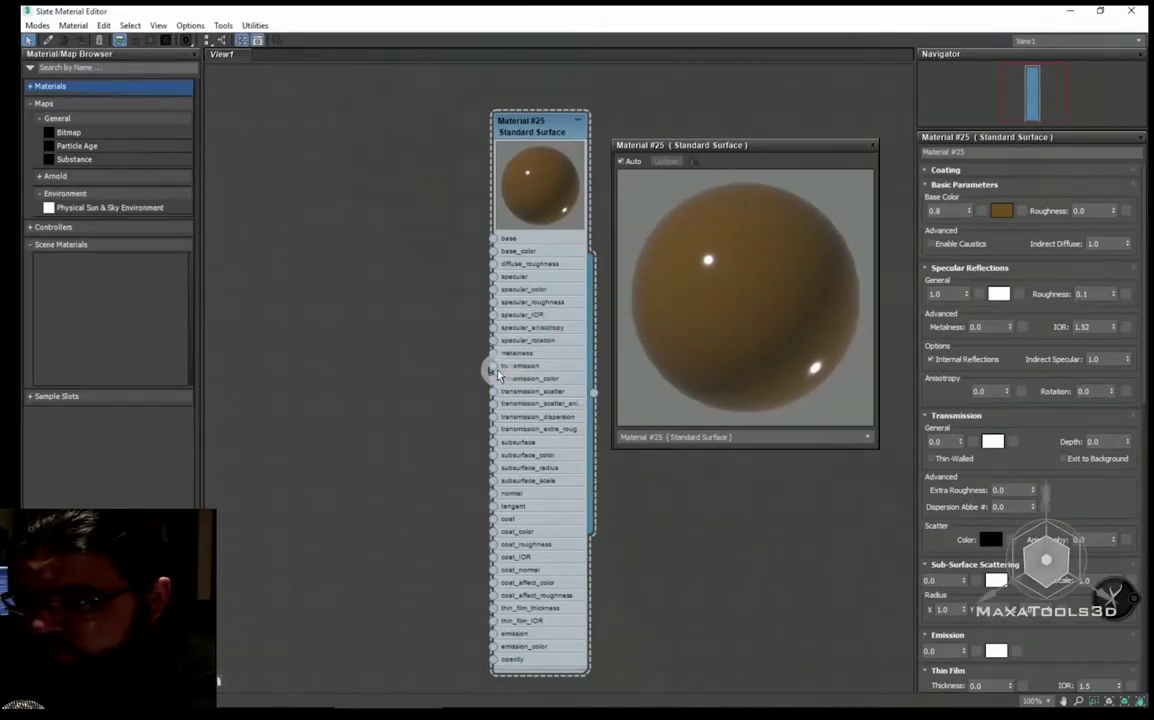
pyautogui.moveTo(511, 383); pyautogui.dragTo(438, 318)
pyautogui.click(386, 241)
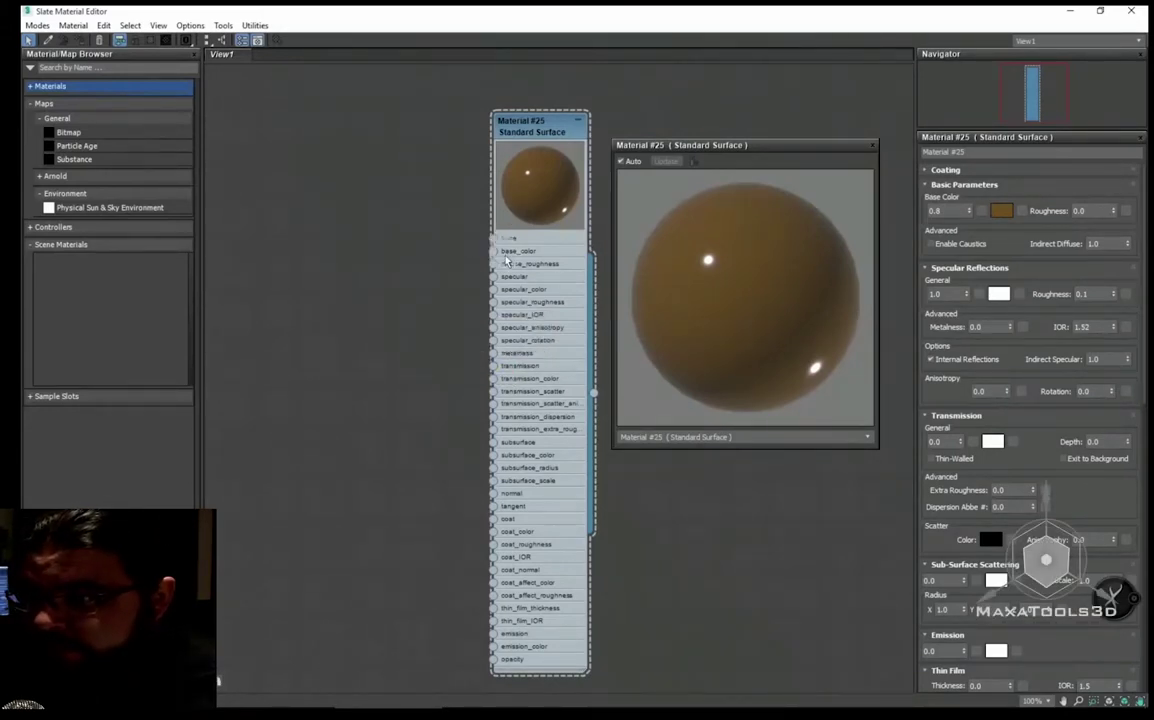
pyautogui.moveTo(492, 243); pyautogui.dragTo(464, 260)
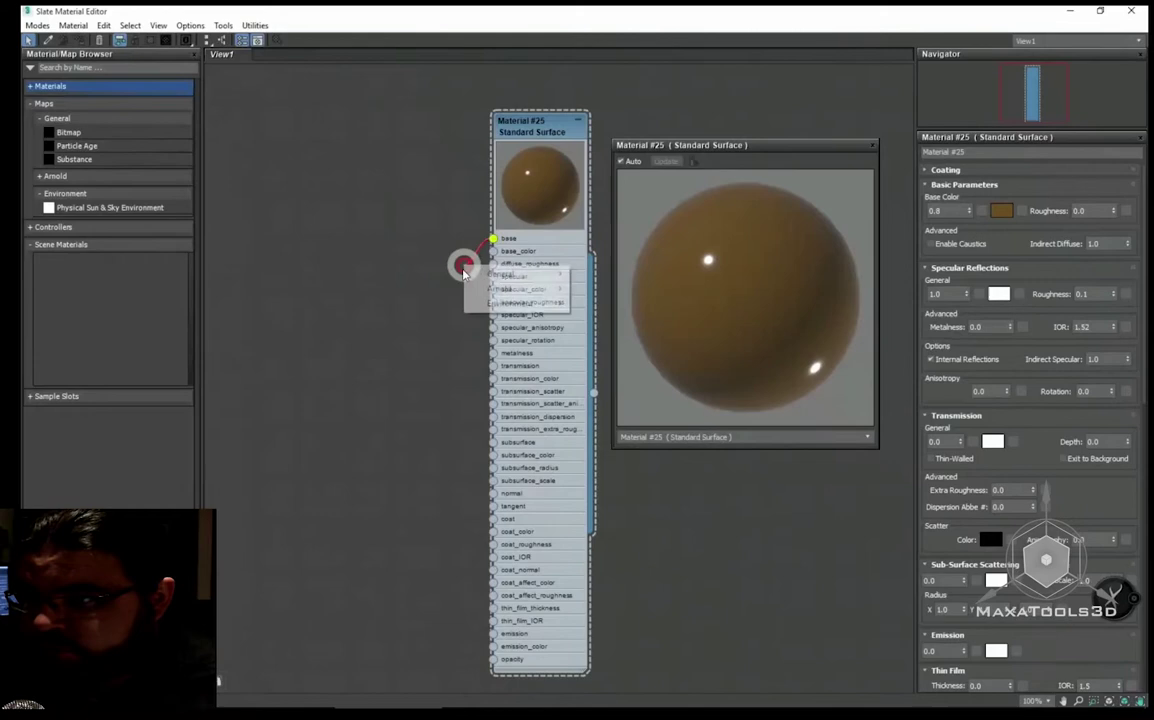
pyautogui.click(430, 338)
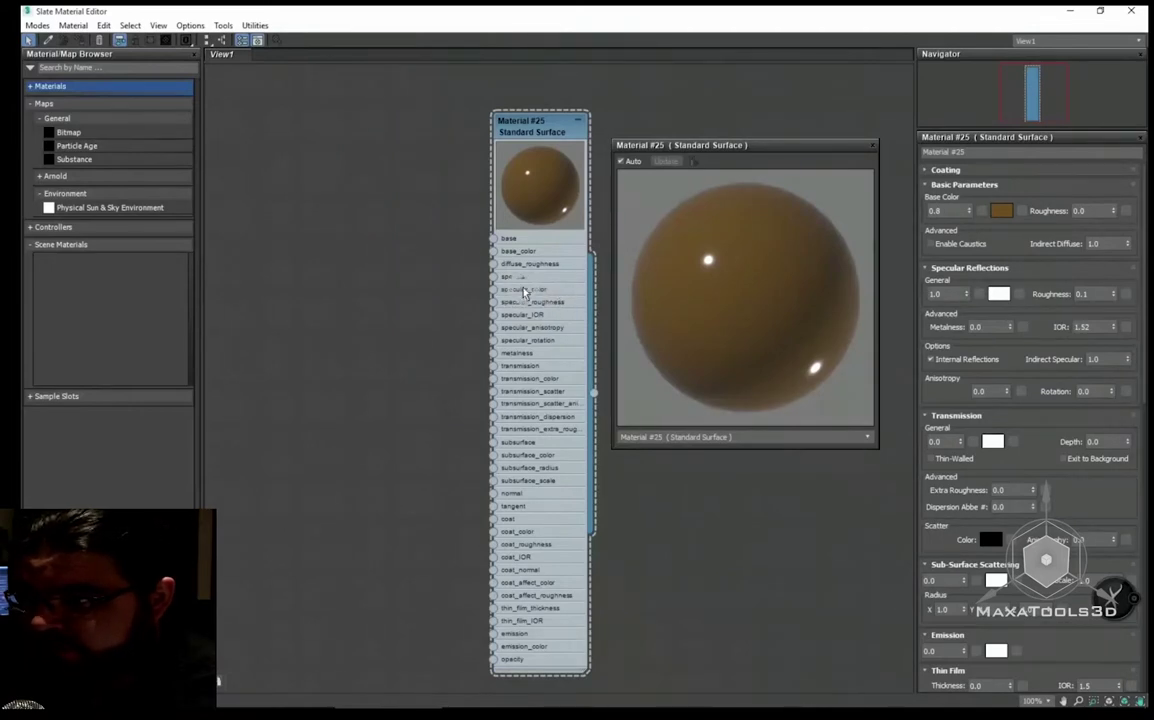
pyautogui.click(845, 232)
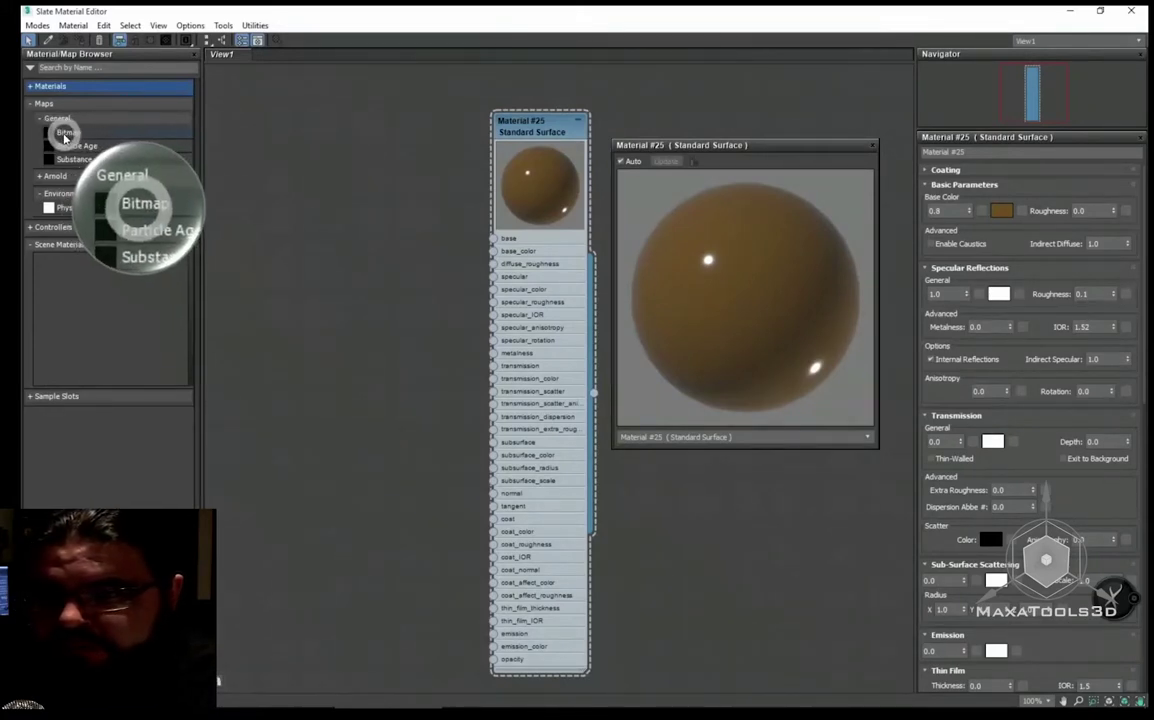
# Add a Bitmap node, browse its file picker to J:\S2018-2, then switch to Chrome.
pyautogui.click(62, 136)
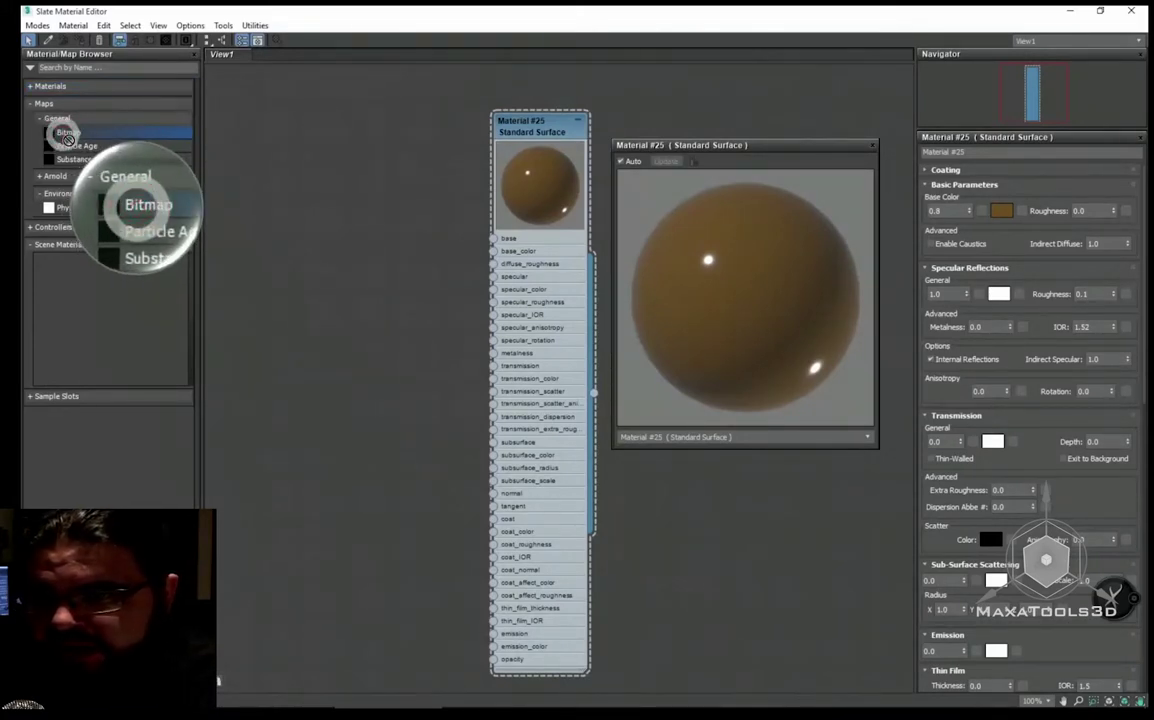
pyautogui.moveTo(66, 137); pyautogui.dragTo(312, 198)
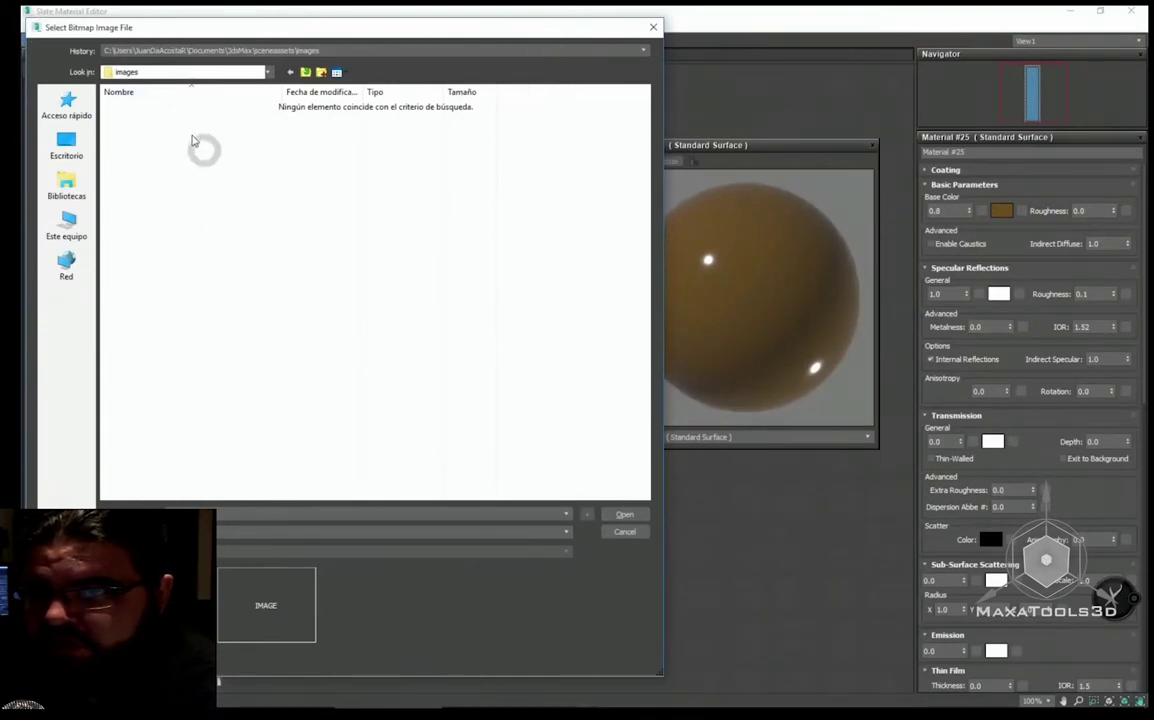
pyautogui.click(122, 71)
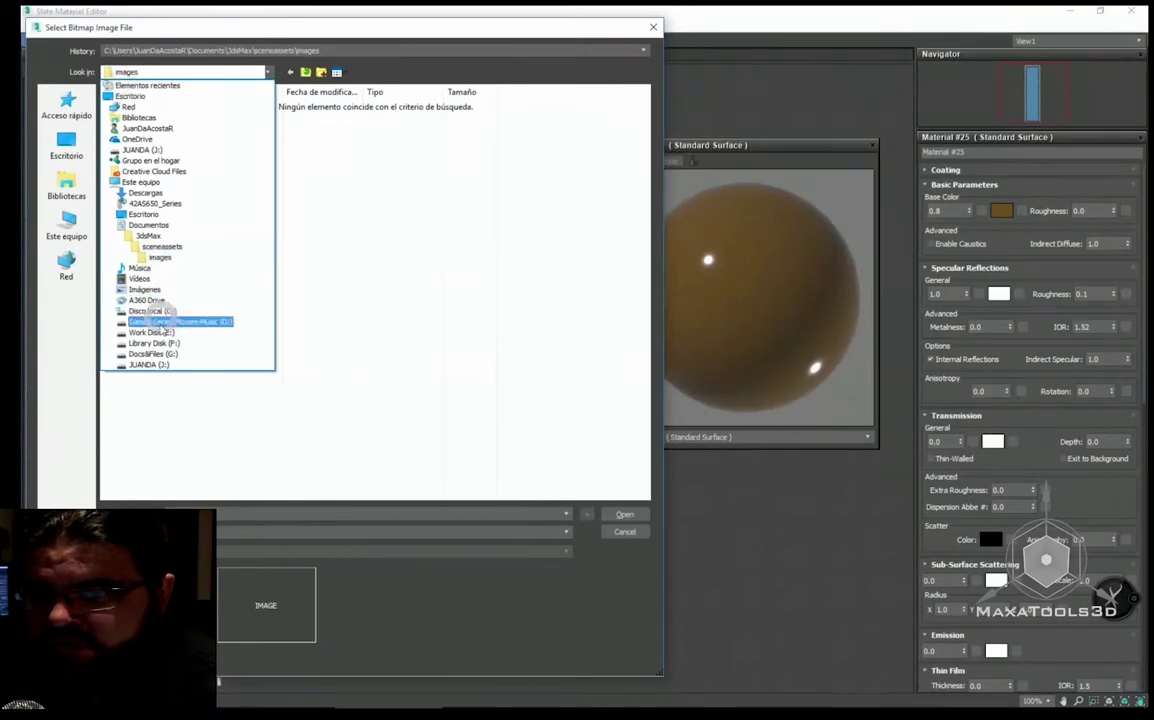
pyautogui.click(148, 365)
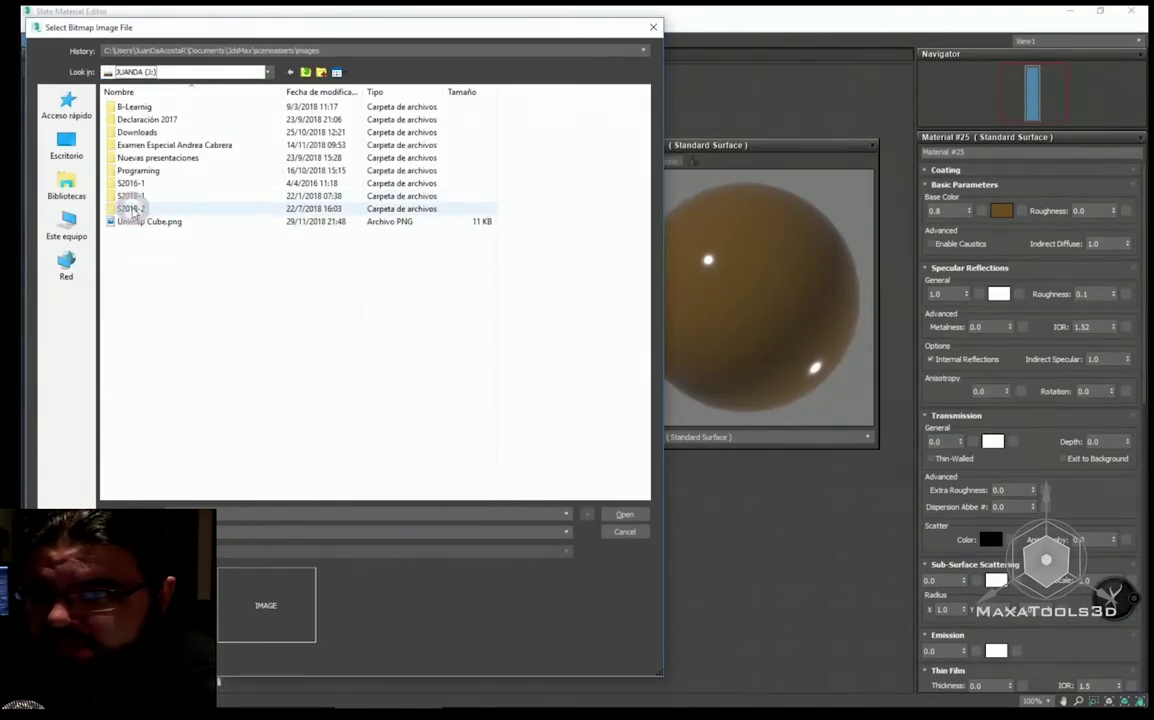
pyautogui.click(131, 208)
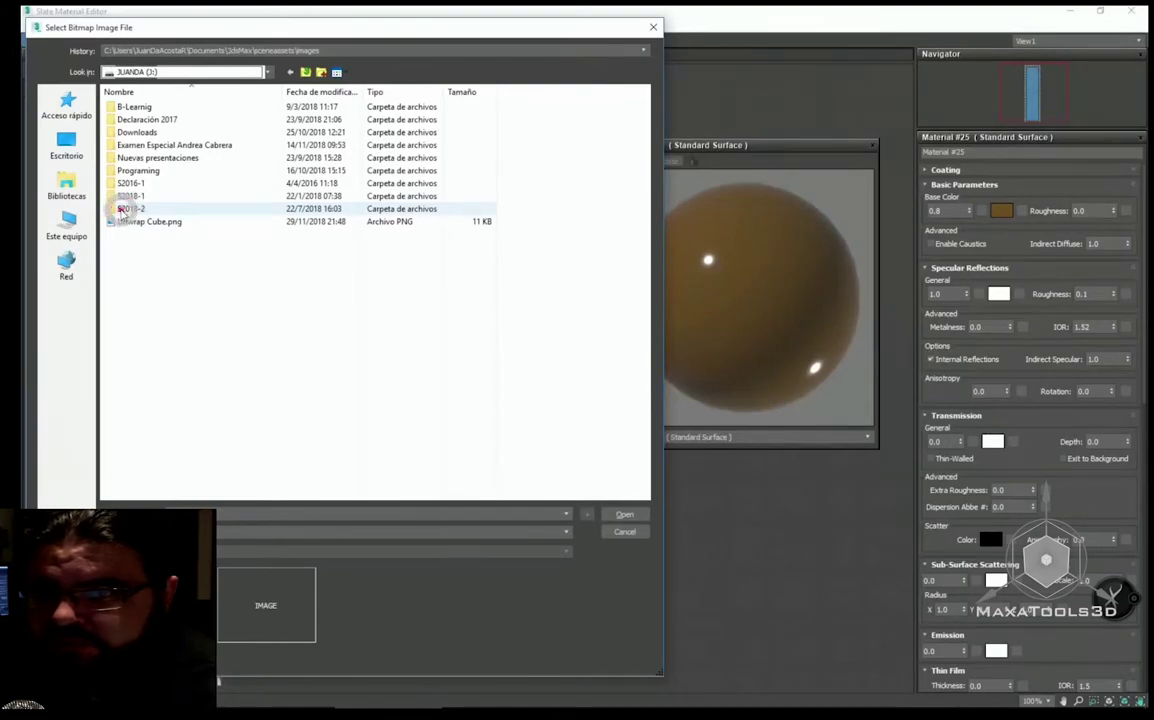
pyautogui.doubleClick(140, 209)
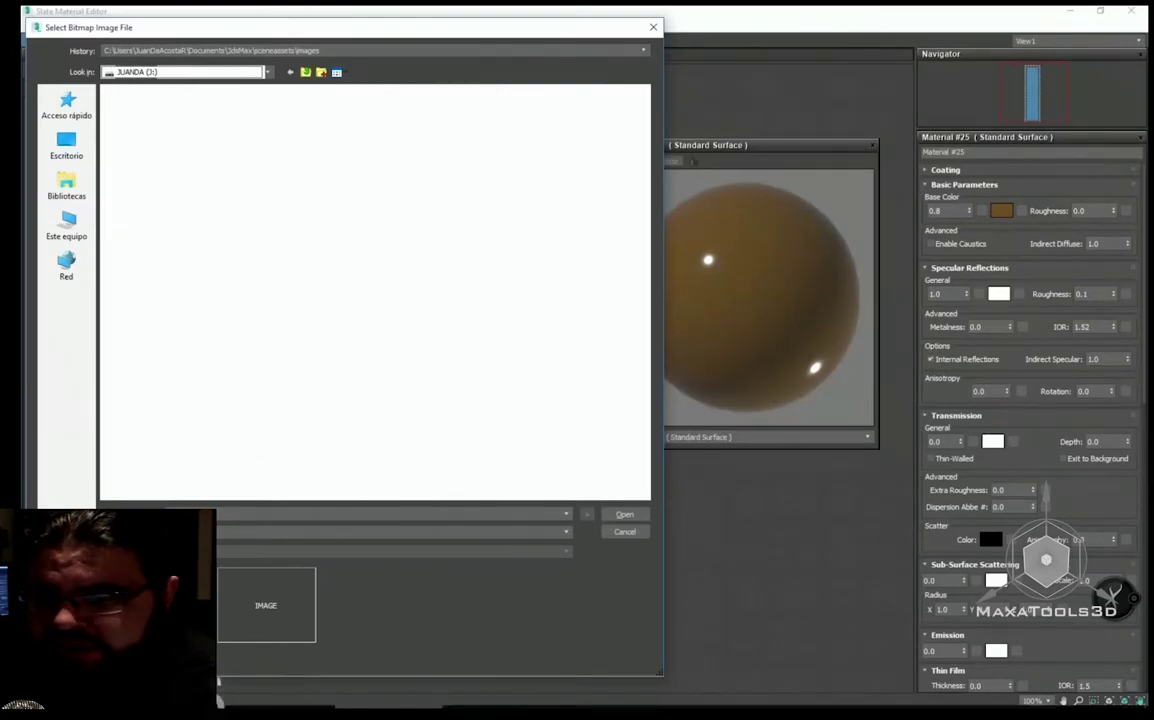
pyautogui.click(333, 690)
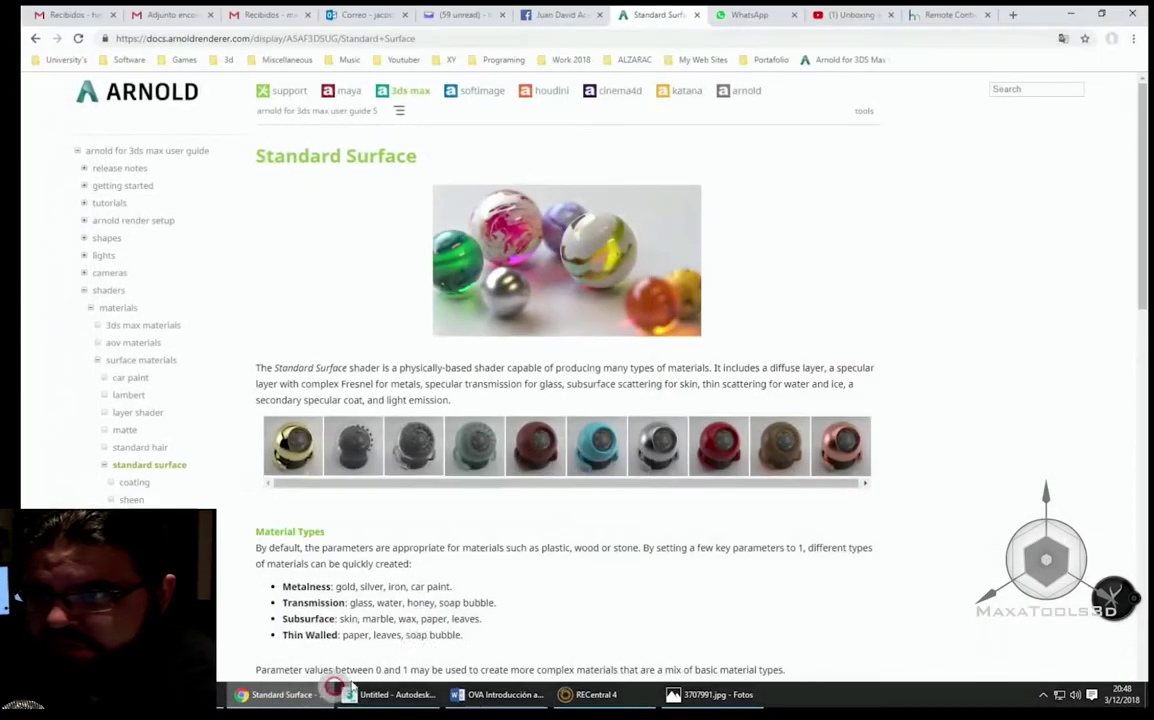
# Open a new browser tab, go to Google and search for 'wood'.
pyautogui.click(1014, 14)
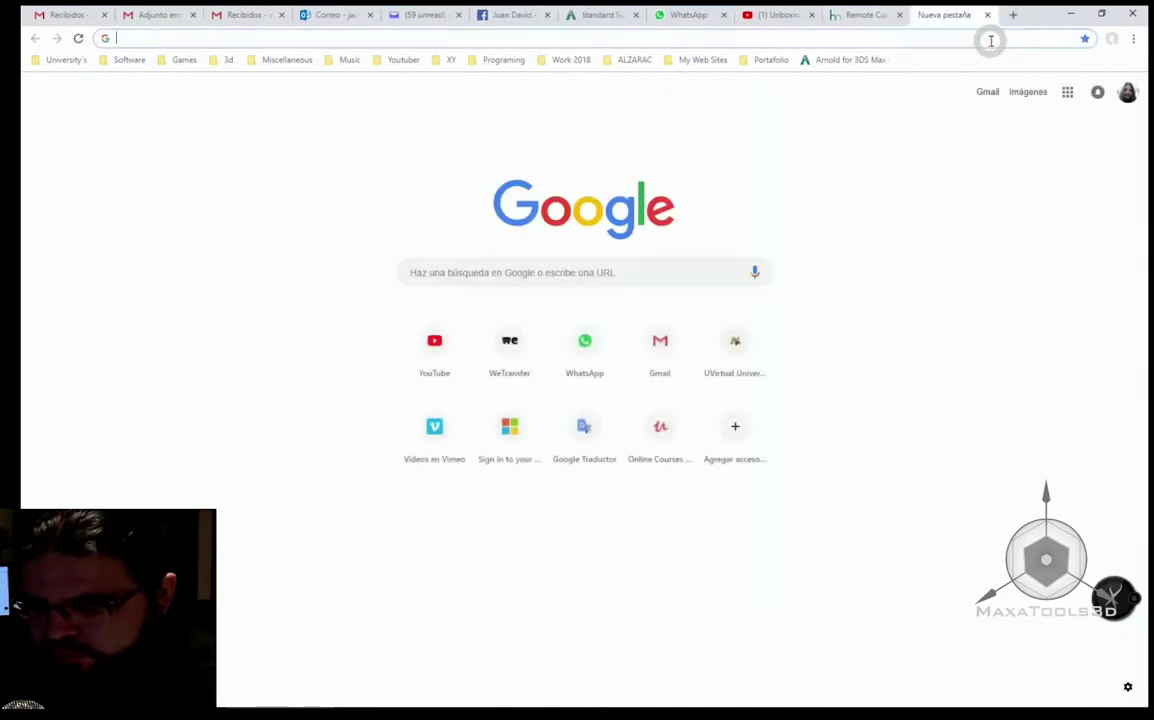
pyautogui.write('google.com')
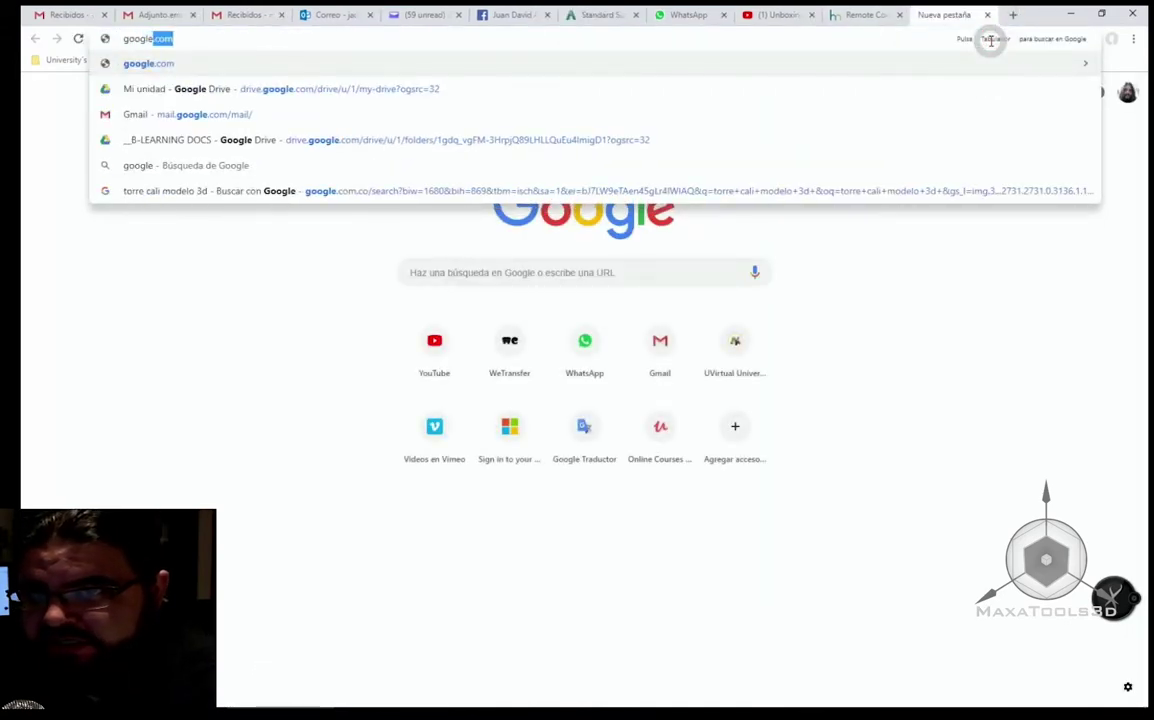
pyautogui.press('Return')
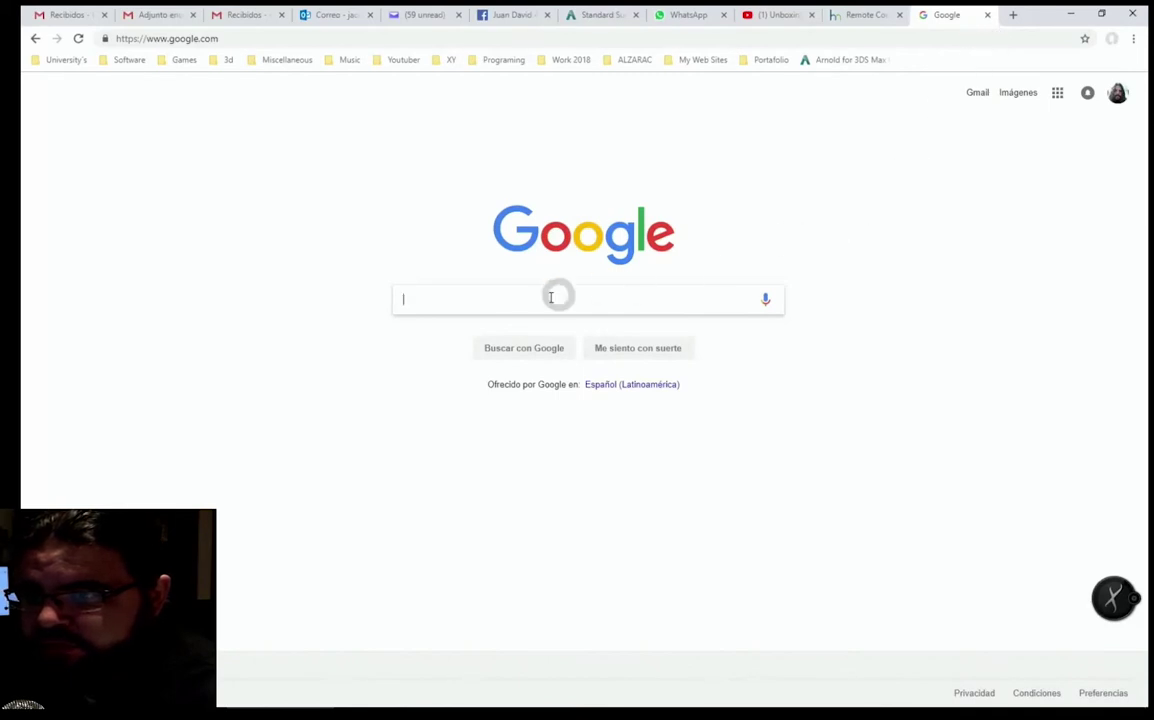
pyautogui.write('wood')
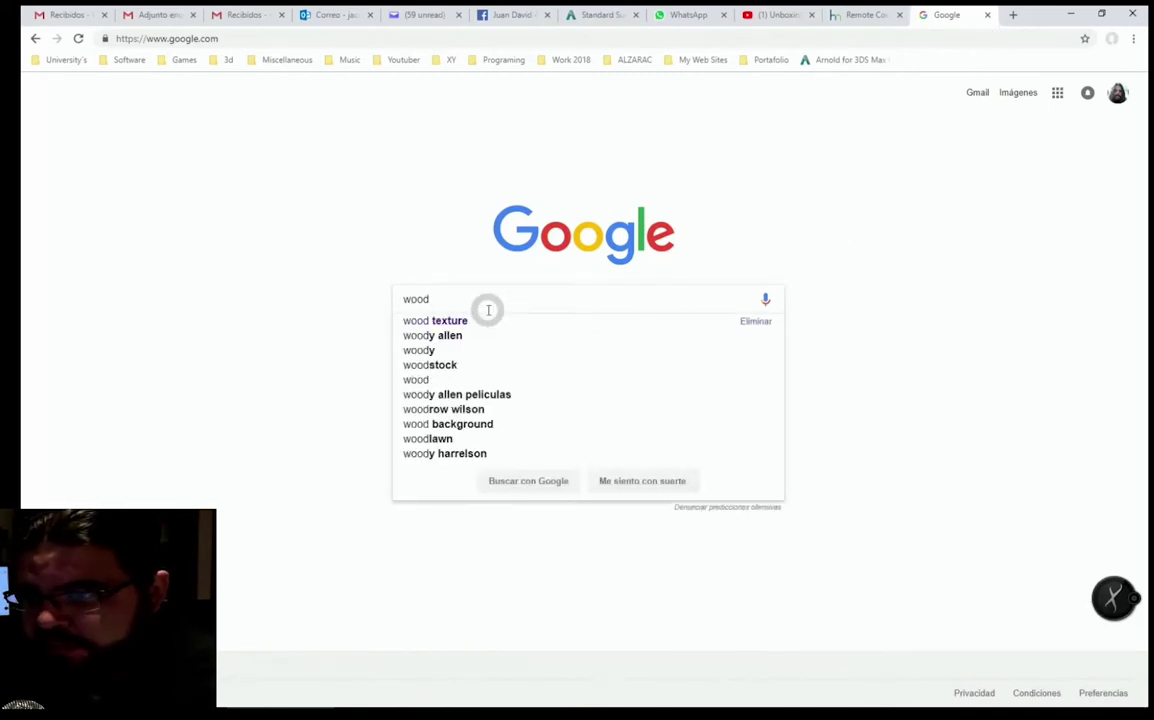
pyautogui.press('Return')
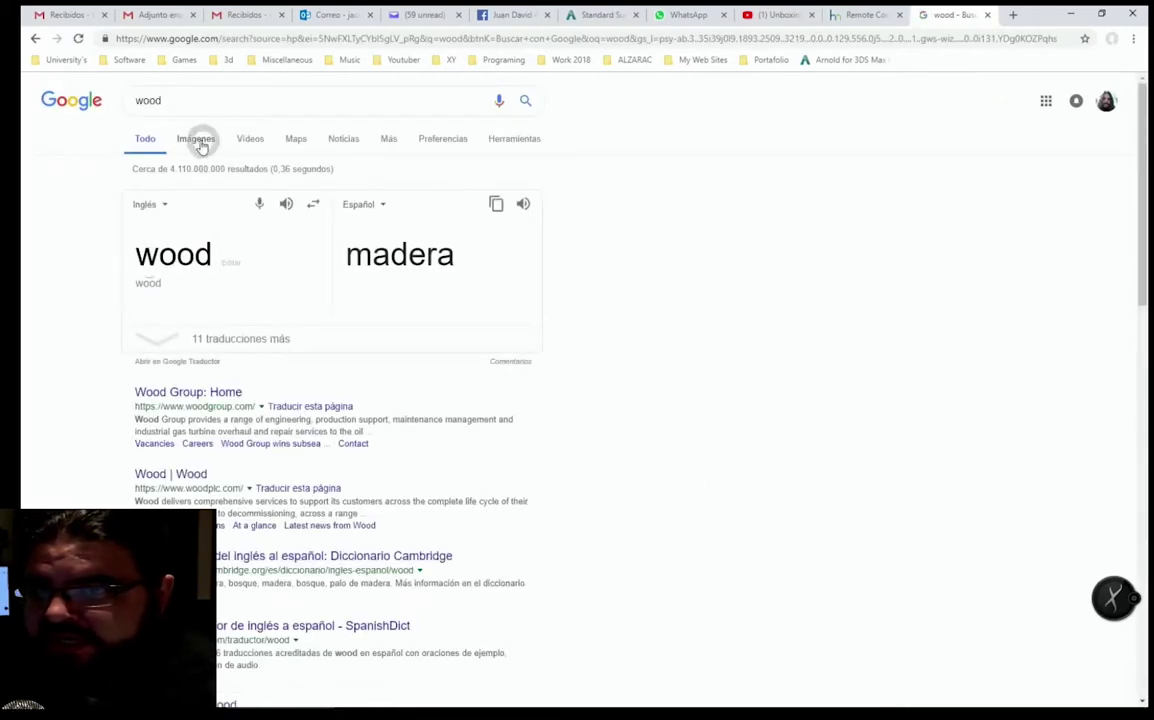
# Select 'wood' in the query and its 'madera' translation, then view Imágenes results.
pyautogui.moveTo(168, 101); pyautogui.dragTo(137, 101)
pyautogui.click(157, 247)
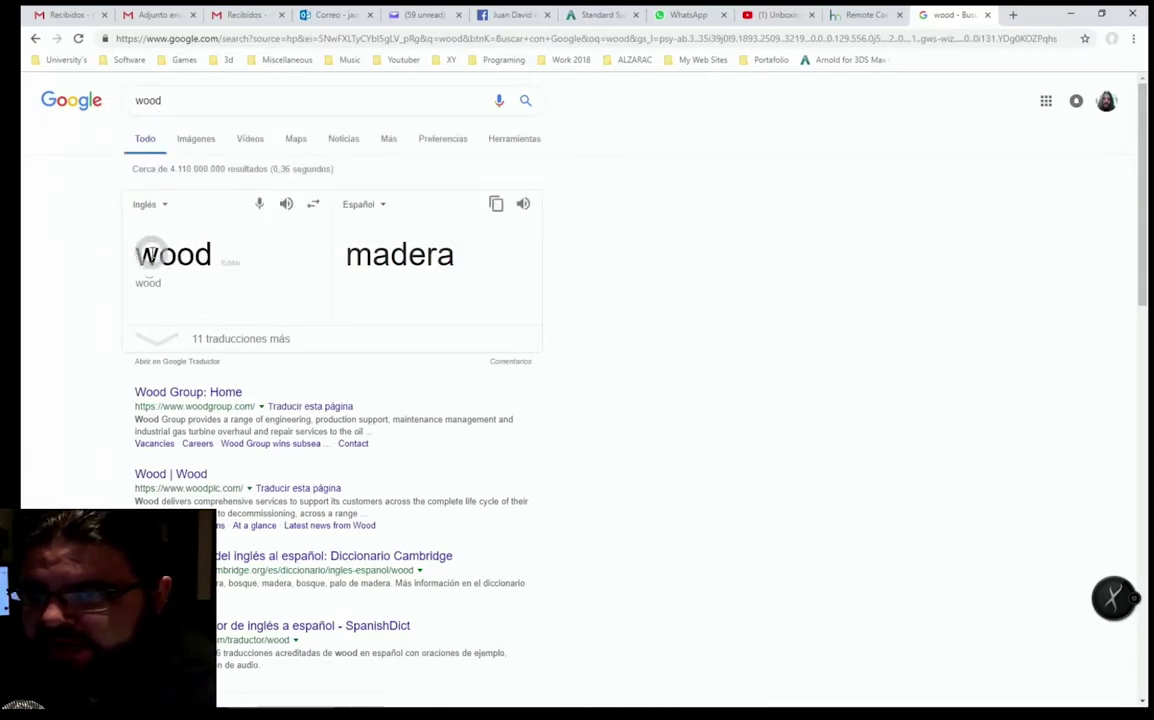
pyautogui.moveTo(135, 254); pyautogui.dragTo(203, 253)
pyautogui.doubleClick(176, 252)
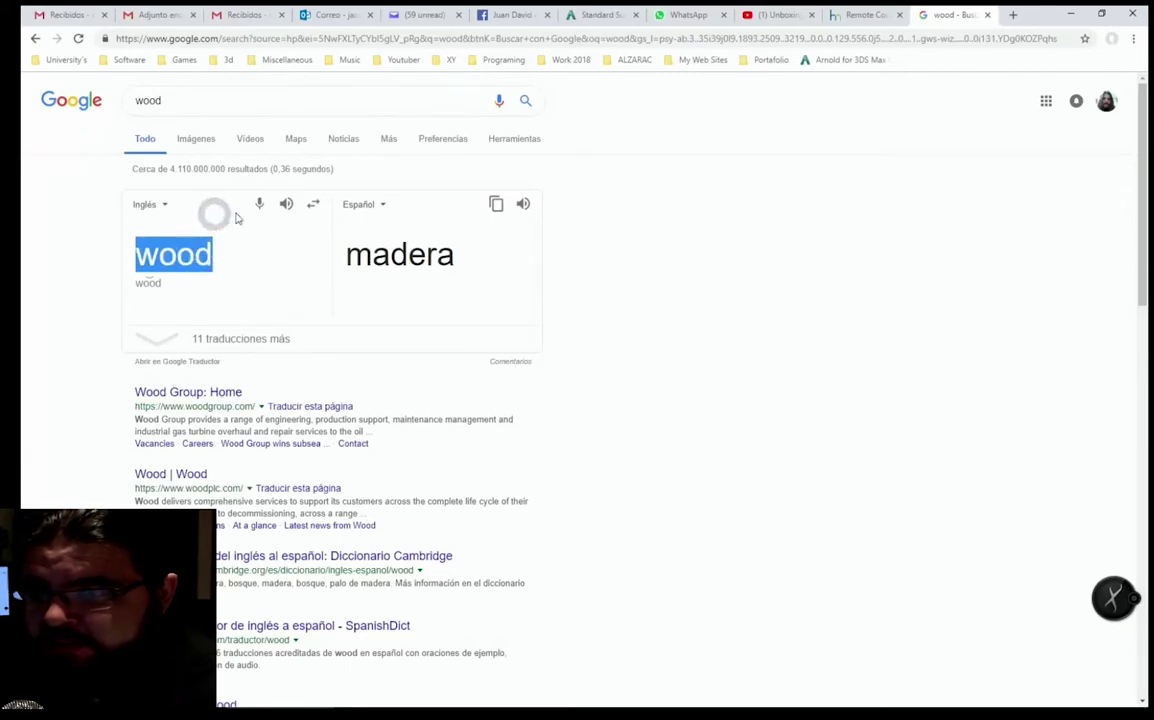
pyautogui.click(196, 103)
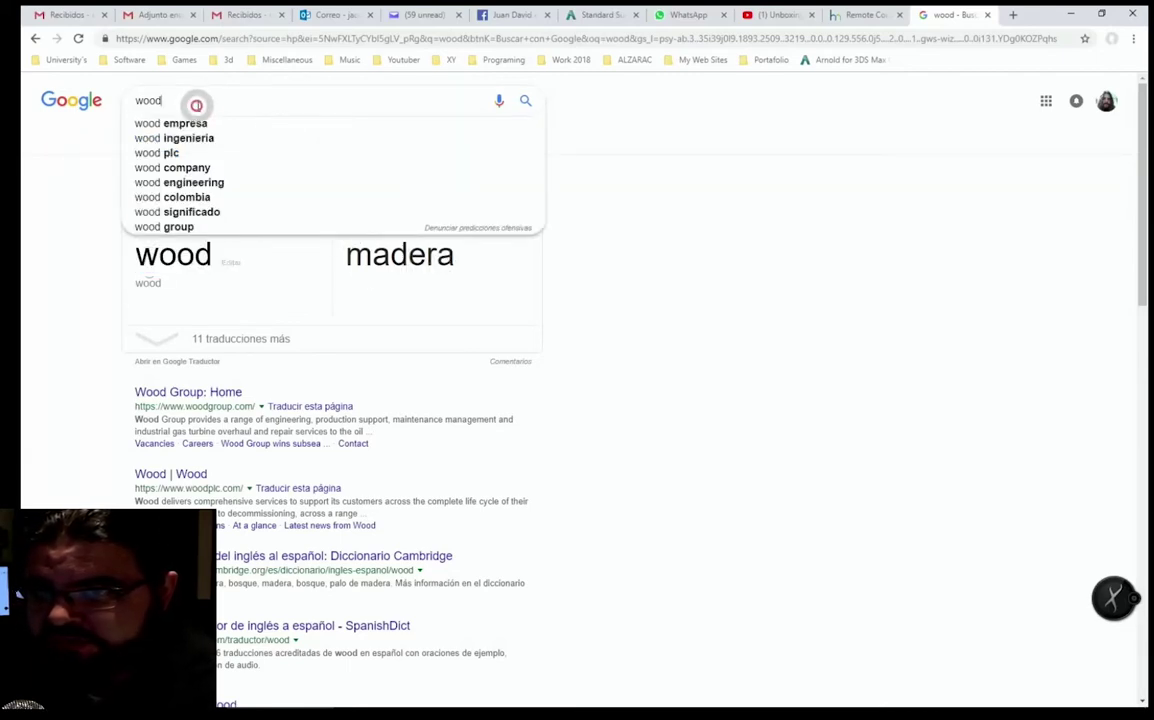
pyautogui.click(96, 190)
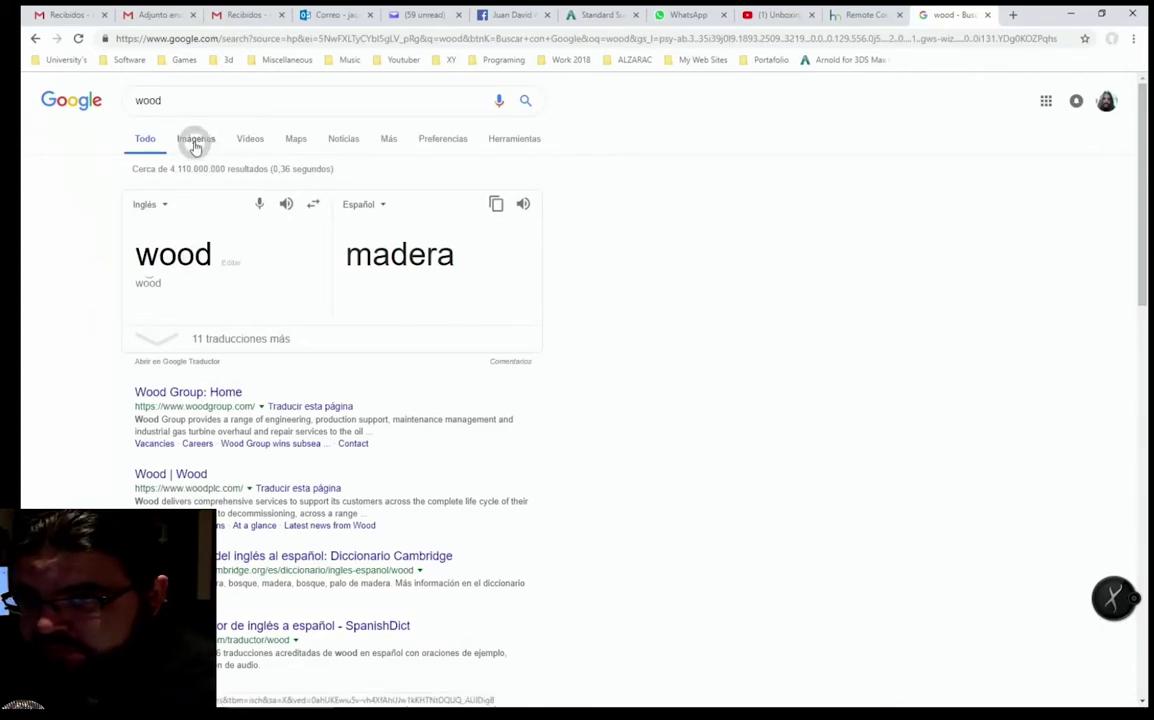
pyautogui.click(195, 140)
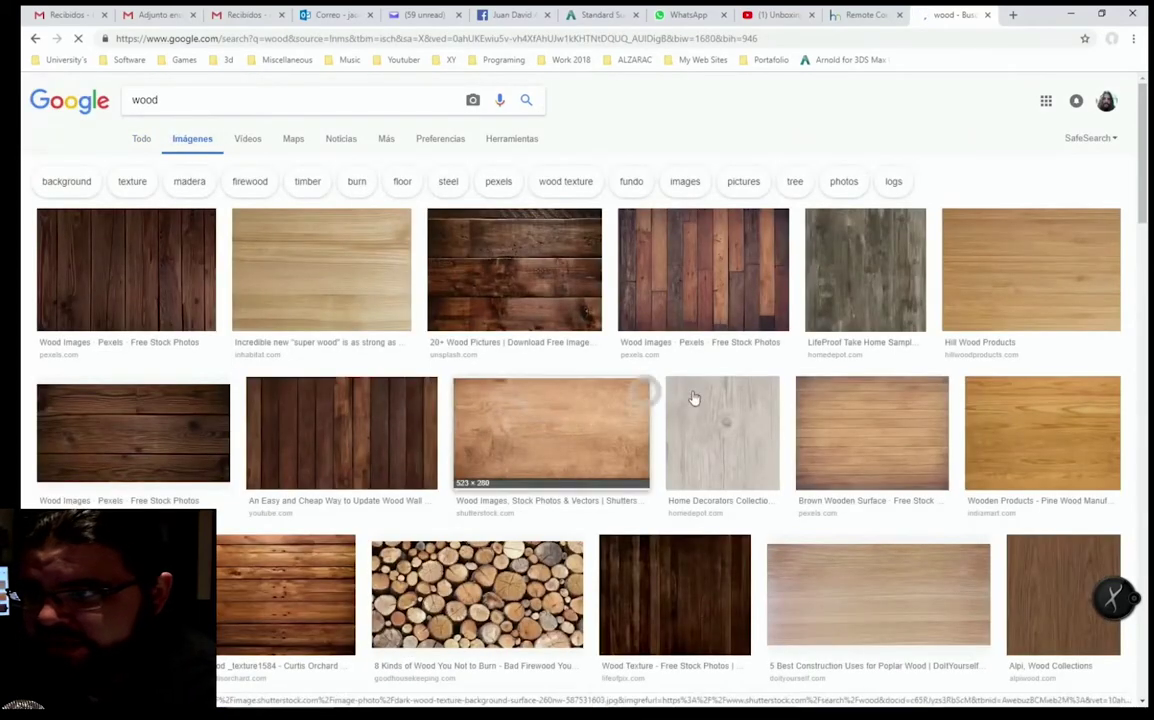
# Change the image search to 'wood texture' and scroll through the results.
pyautogui.click(192, 104)
pyautogui.write('textu')
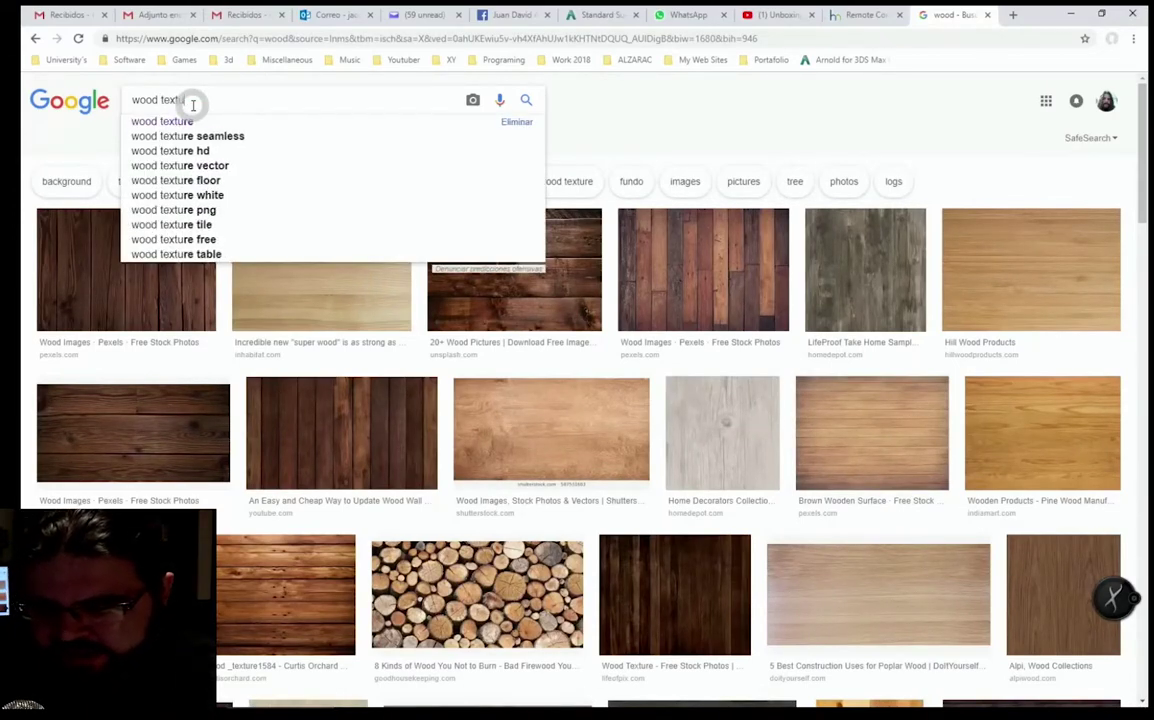
pyautogui.write('re')
pyautogui.press('Return')
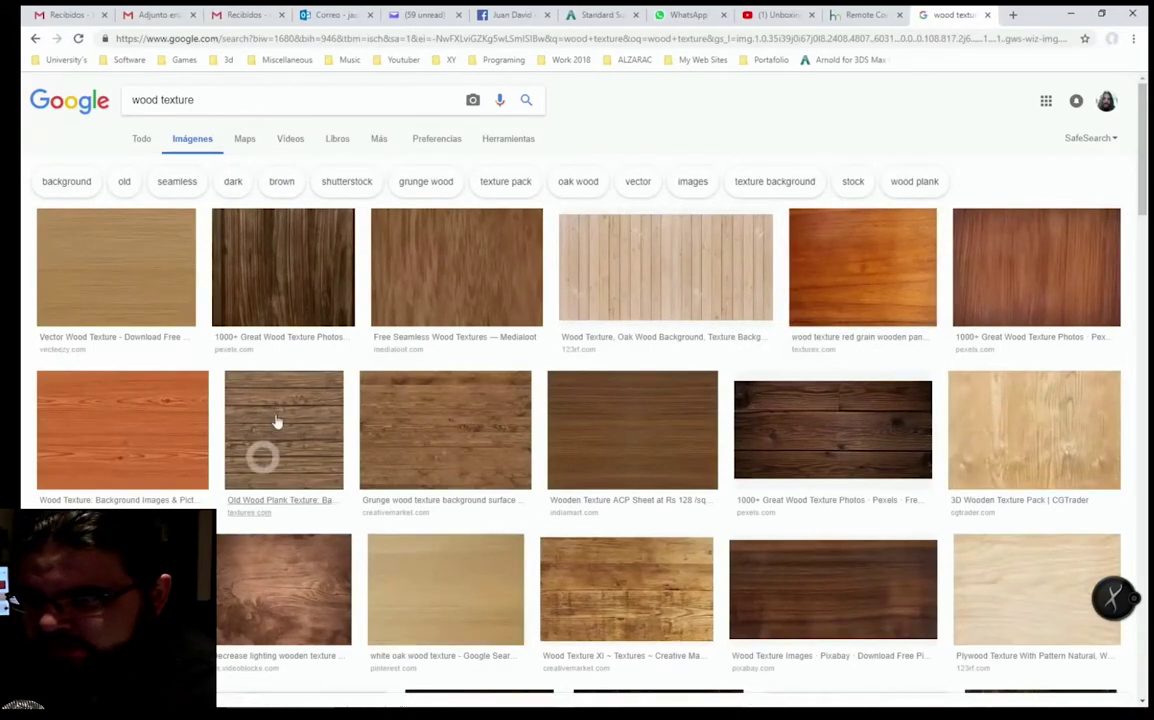
pyautogui.scroll(-4, 353, 258)
pyautogui.scroll(-3, 495, 283)
pyautogui.scroll(-2, 546, 301)
pyautogui.scroll(-3, 540, 298)
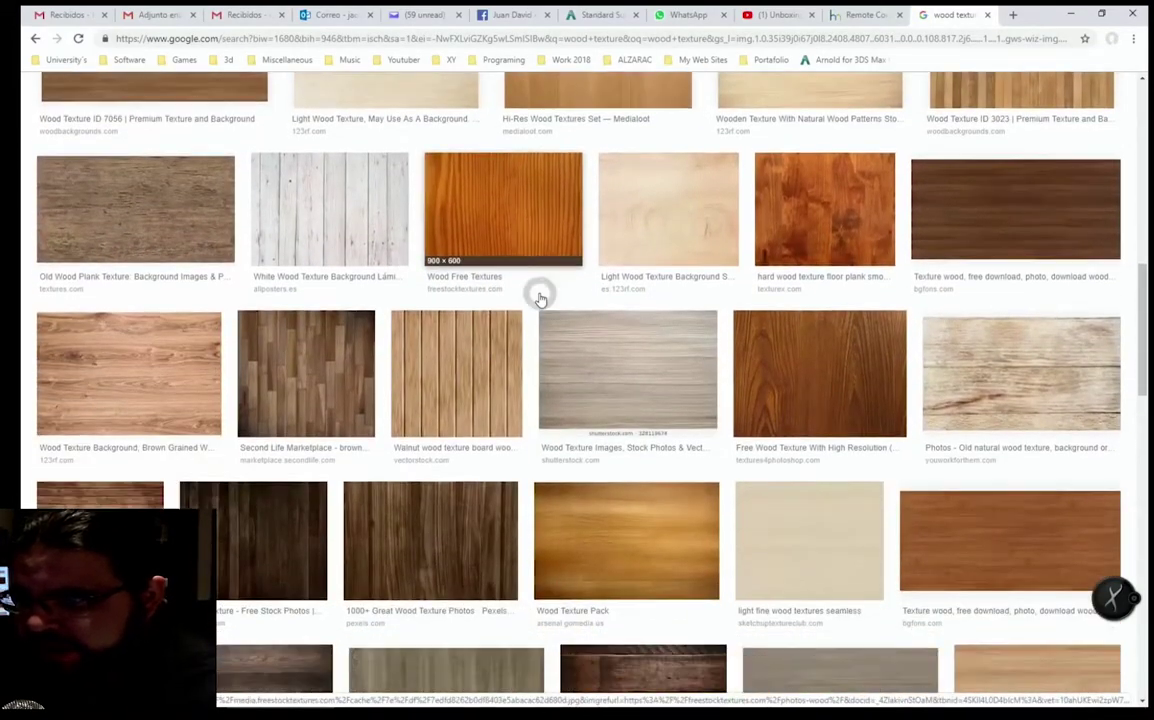
pyautogui.scroll(-1, 530, 270)
pyautogui.scroll(-2, 528, 258)
pyautogui.scroll(2, 528, 262)
pyautogui.scroll(1, 450, 300)
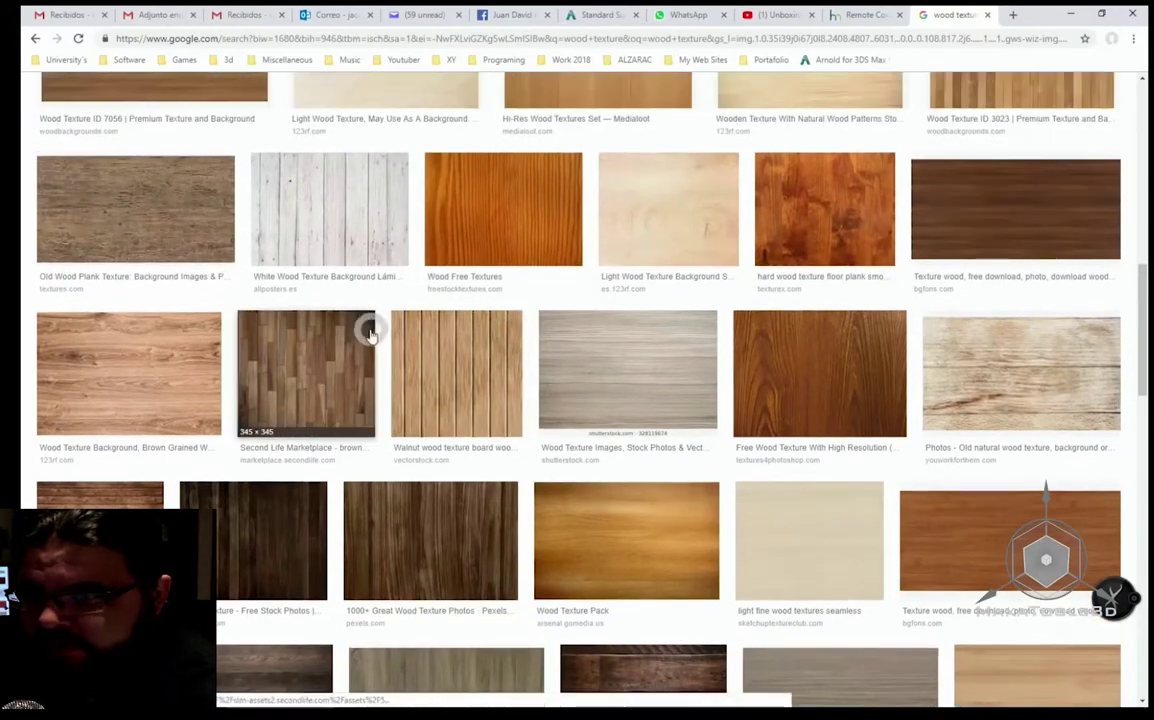
pyautogui.moveTo(456, 372)
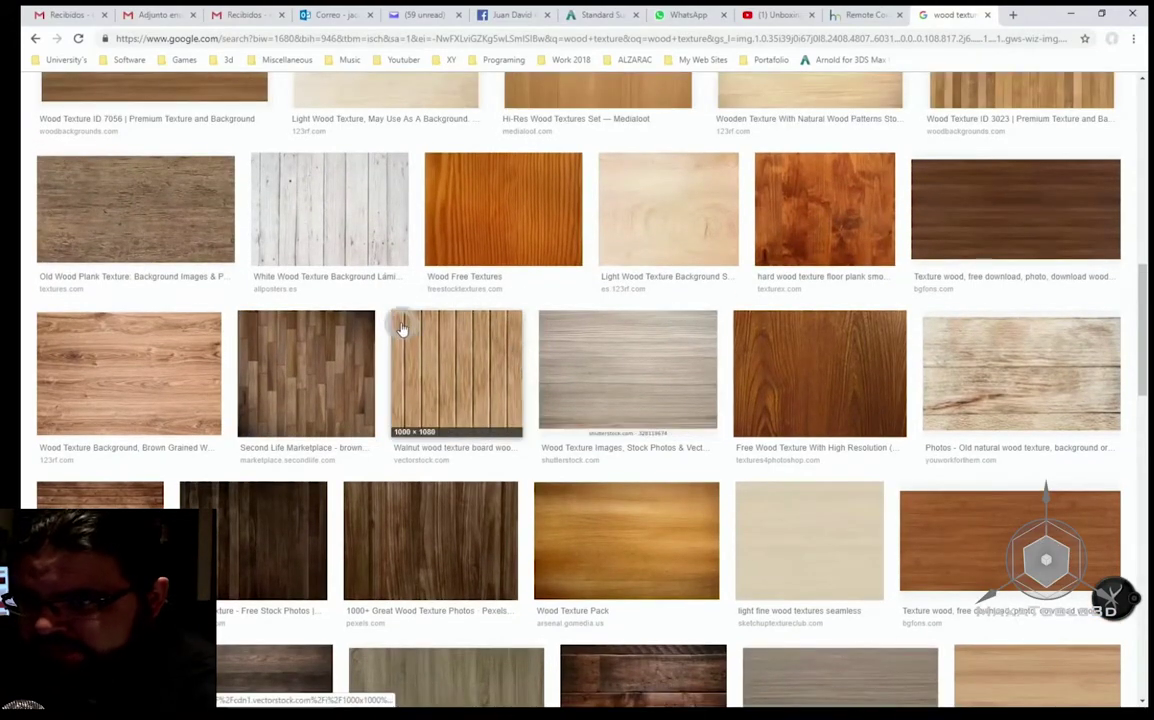
pyautogui.scroll(-1, 196, 352)
pyautogui.scroll(-2, 566, 330)
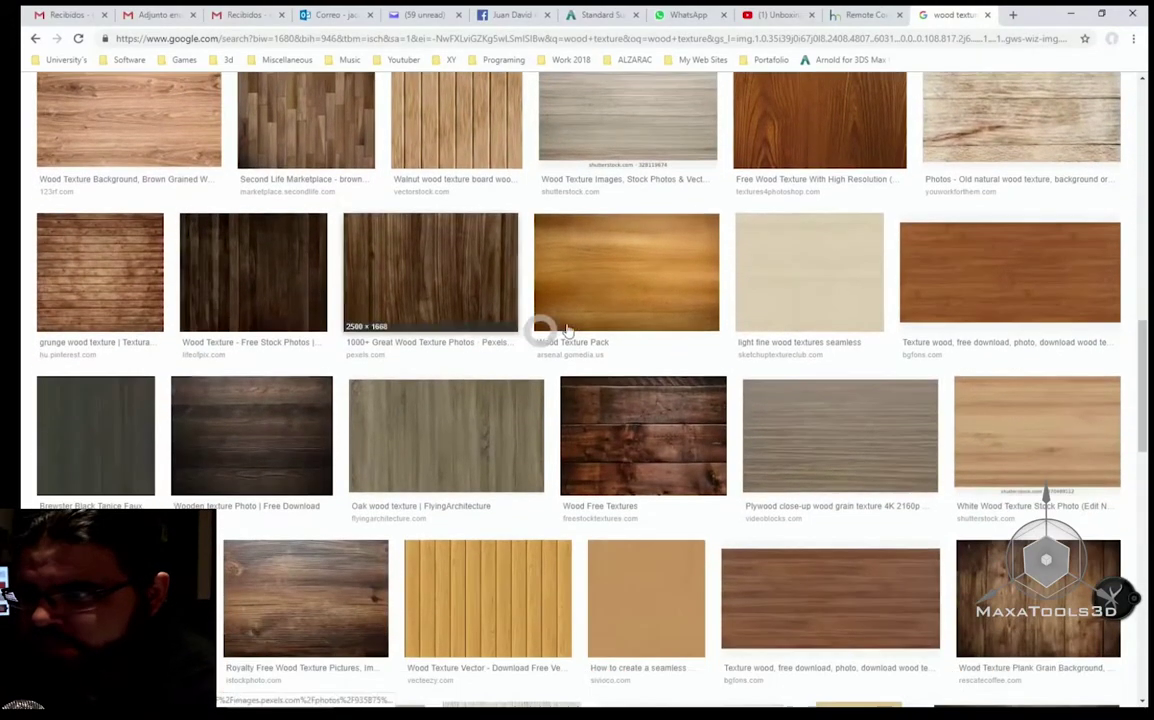
pyautogui.scroll(5, 405, 417)
pyautogui.scroll(1, 401, 421)
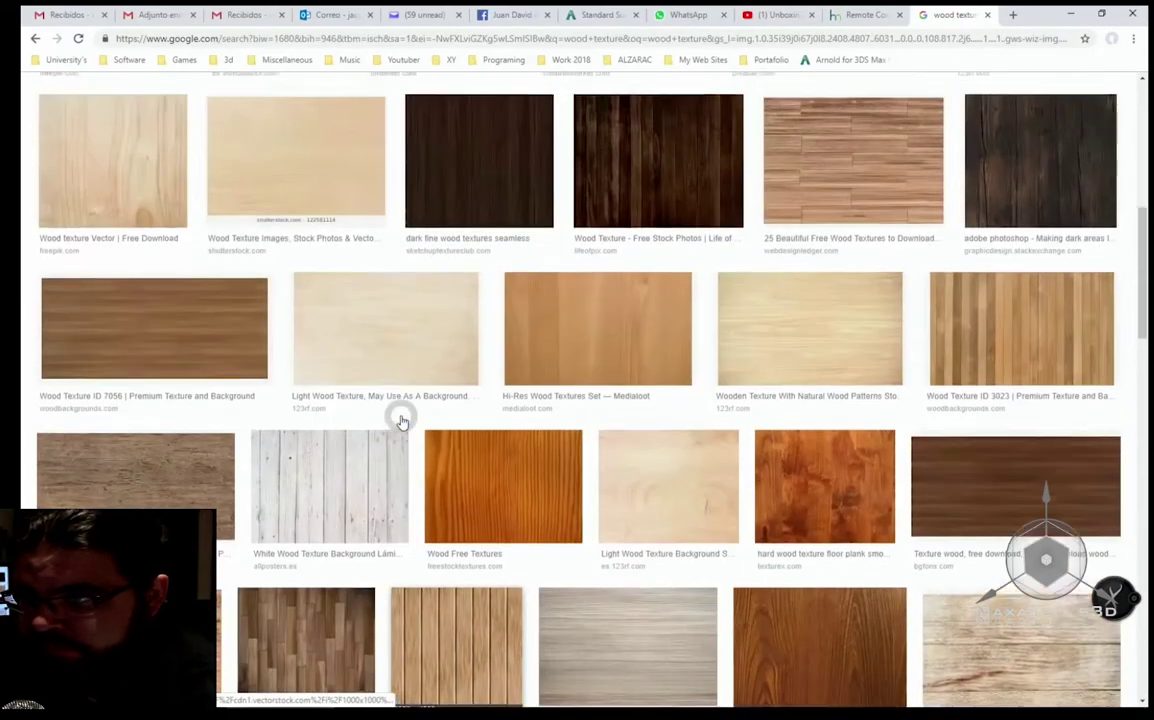
pyautogui.scroll(5, 401, 421)
pyautogui.scroll(1, 386, 404)
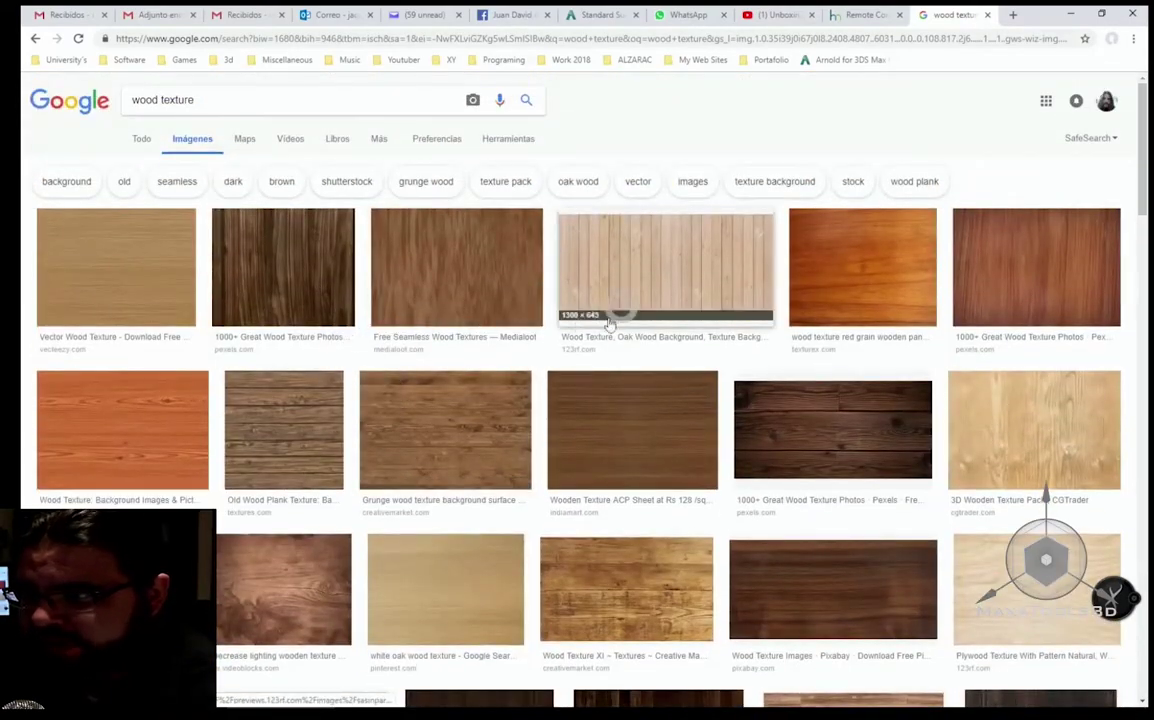
# Filter the images with Herramientas > Tamaño > Grande.
pyautogui.click(503, 144)
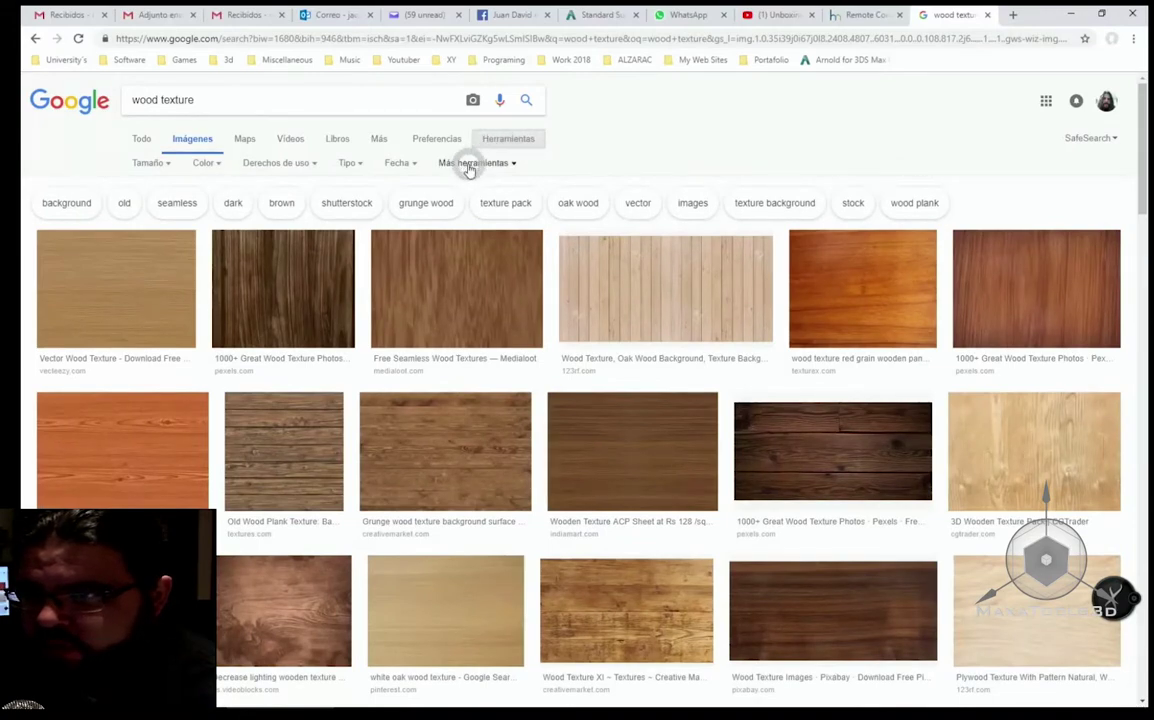
pyautogui.click(498, 141)
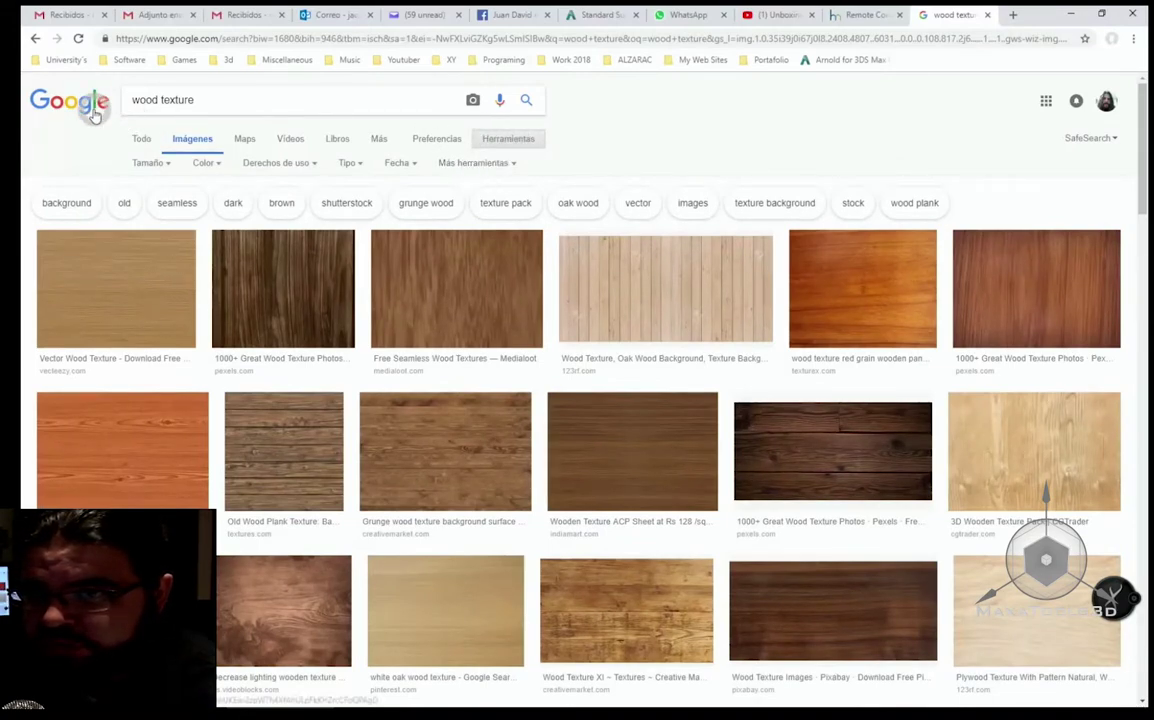
pyautogui.click(148, 162)
pyautogui.click(145, 206)
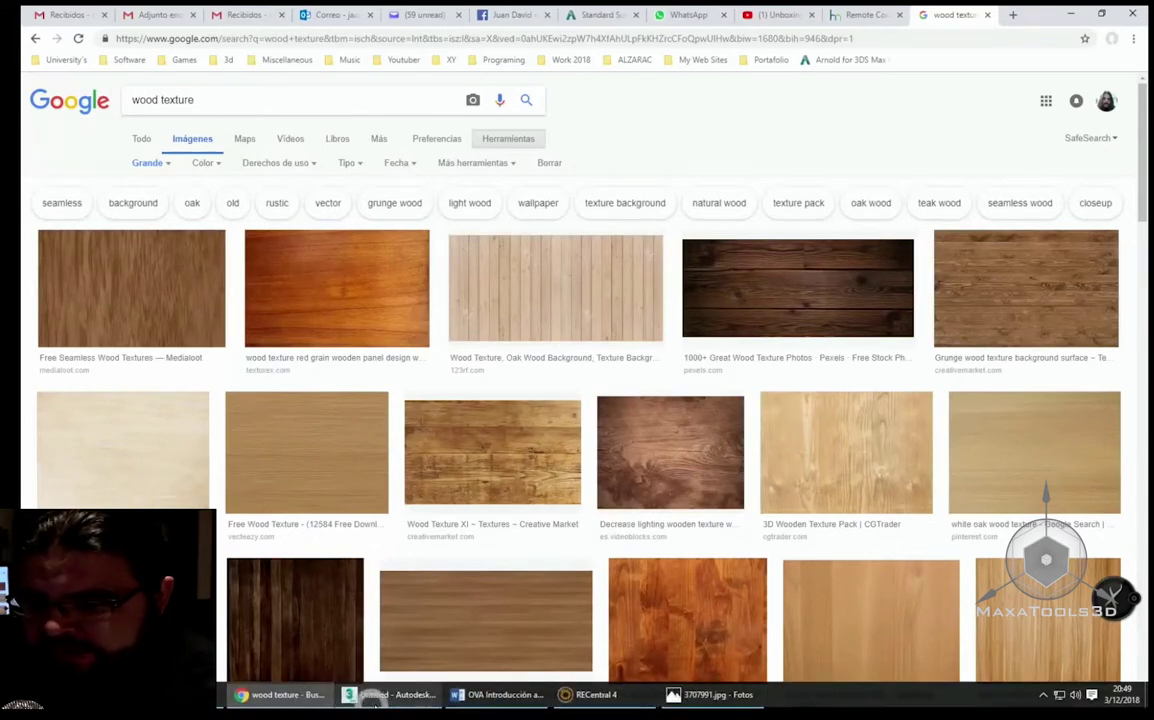
# Load arch22_wood_02.jpg from Tex Maps as bitmap node Map #1 near the material.
pyautogui.click(383, 699)
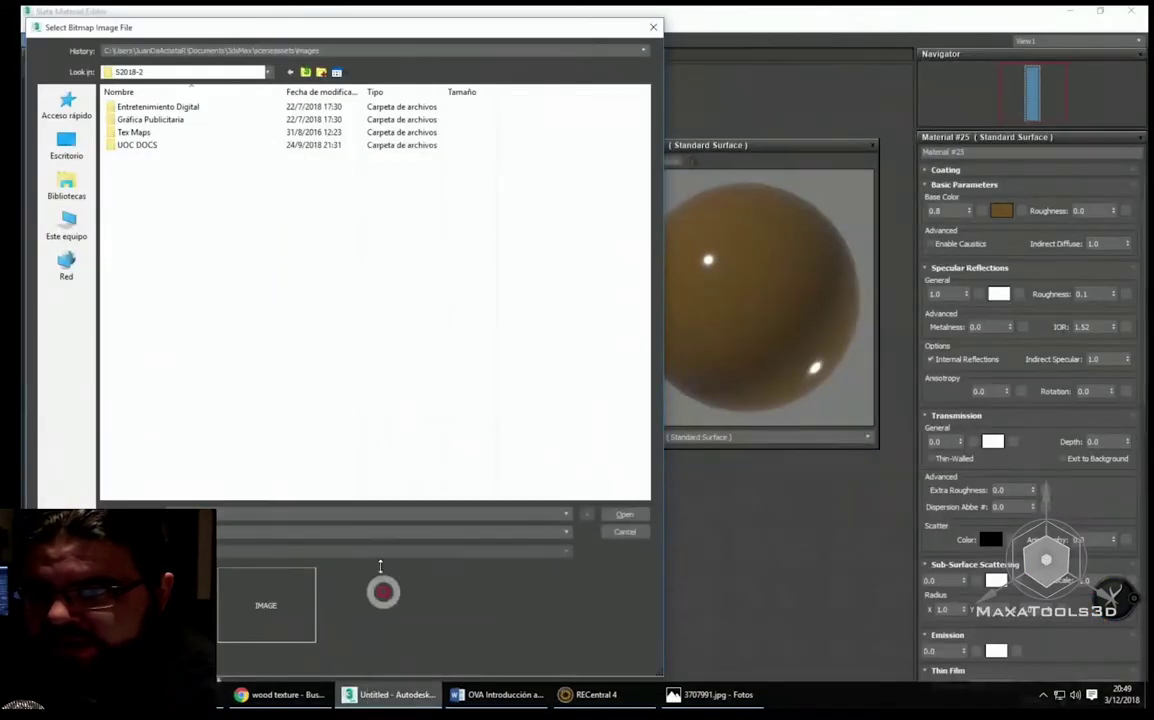
pyautogui.doubleClick(135, 132)
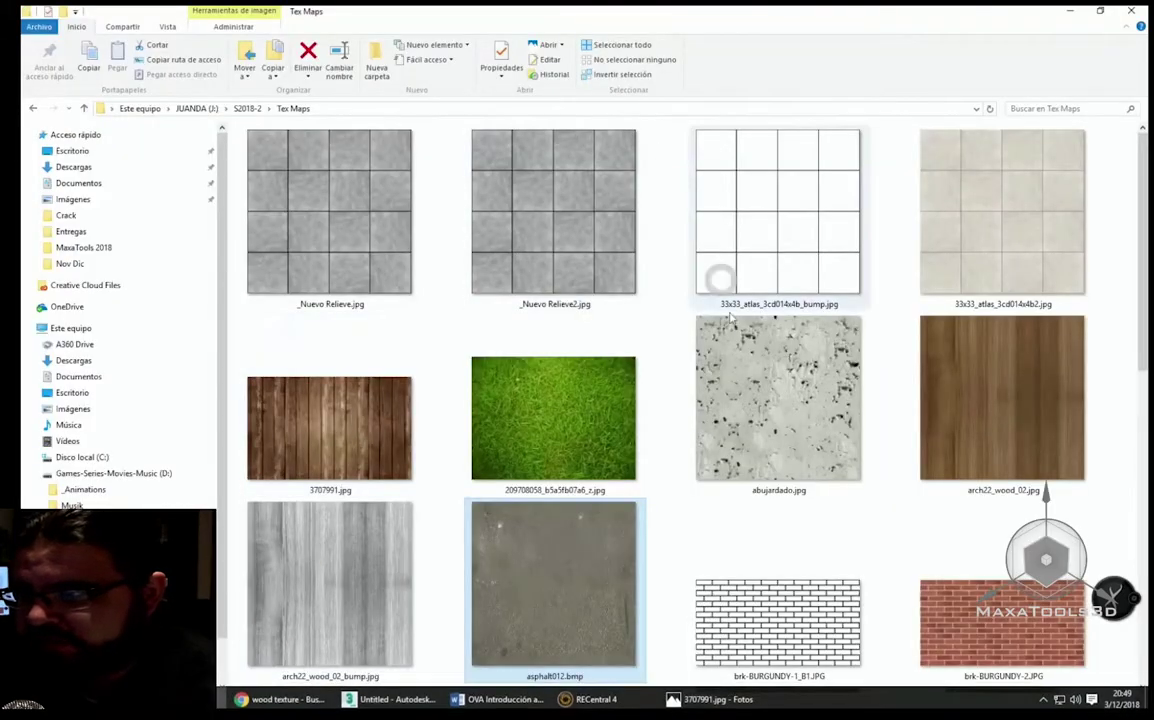
pyautogui.moveTo(510, 697)
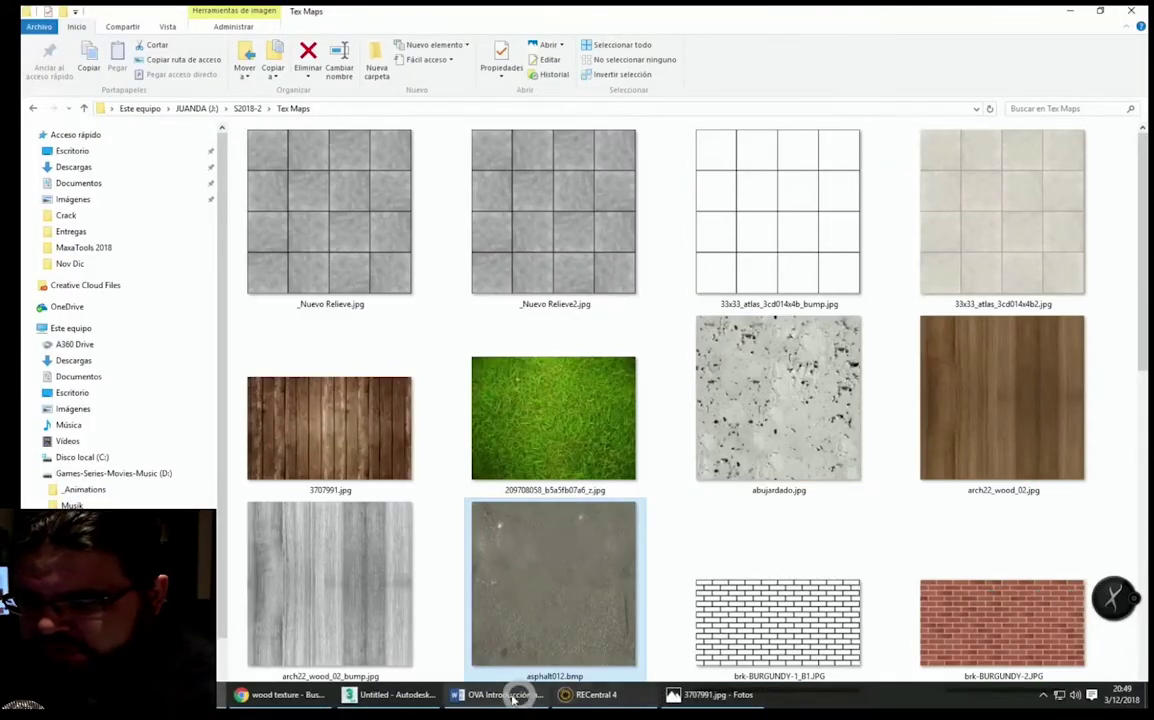
pyautogui.click(380, 692)
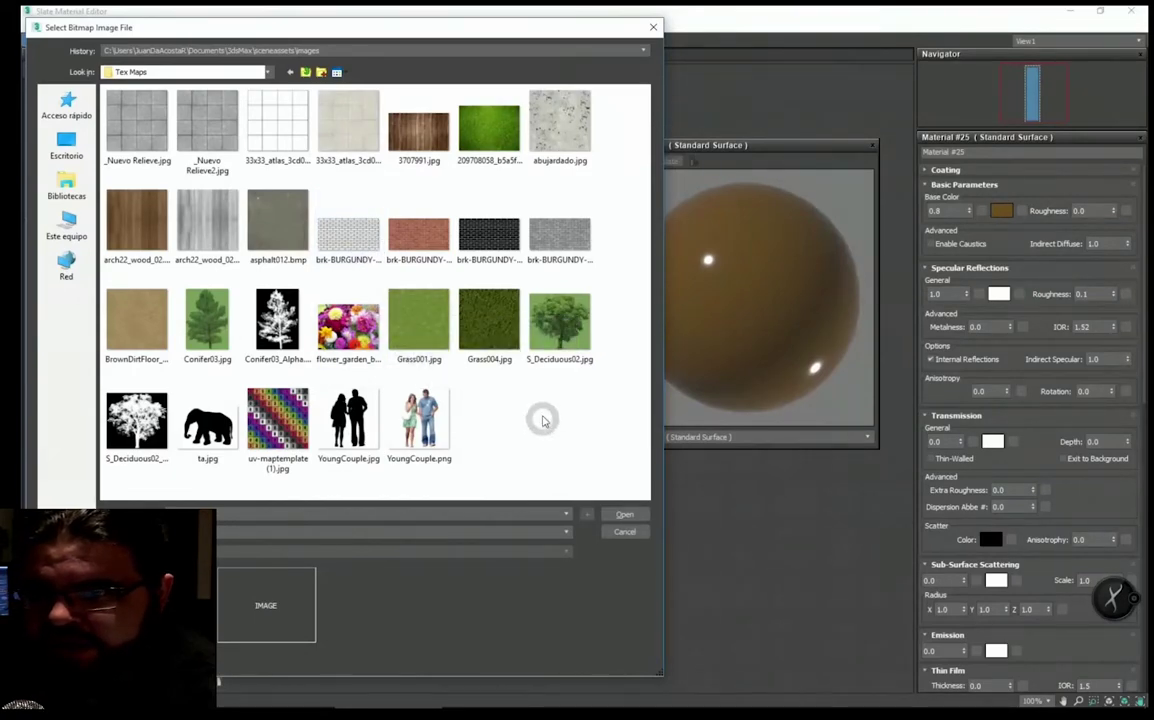
pyautogui.click(110, 220)
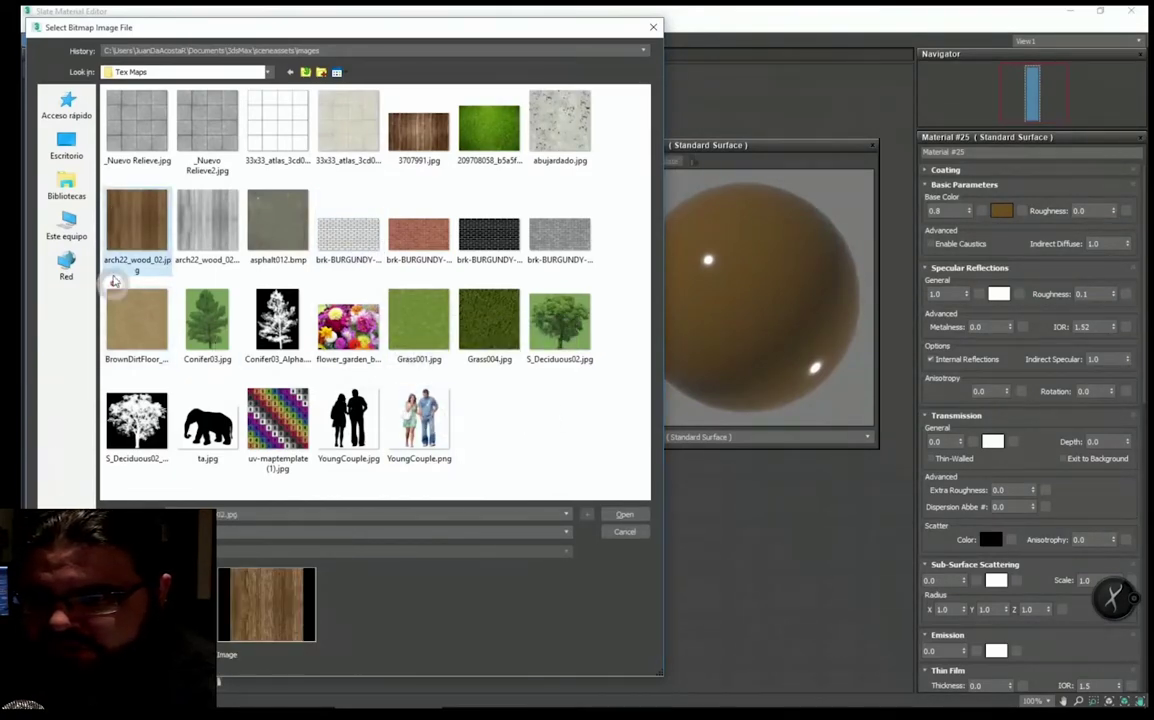
pyautogui.click(619, 516)
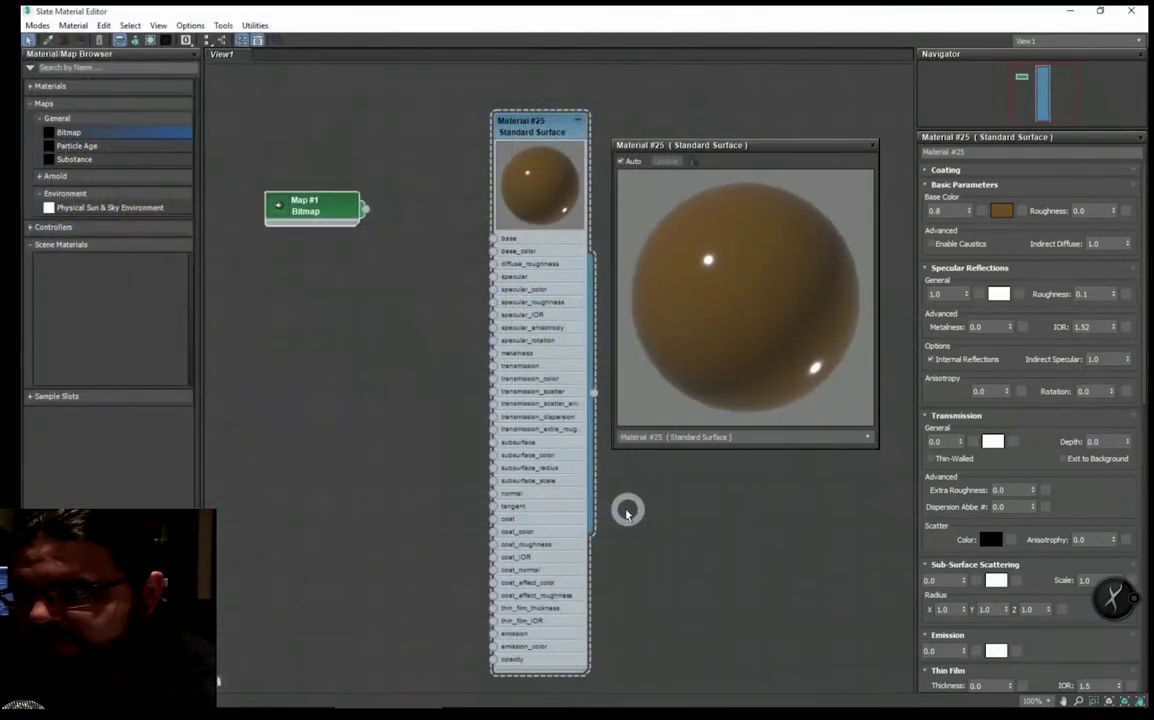
pyautogui.click(331, 209)
pyautogui.moveTo(331, 209); pyautogui.dragTo(405, 214)
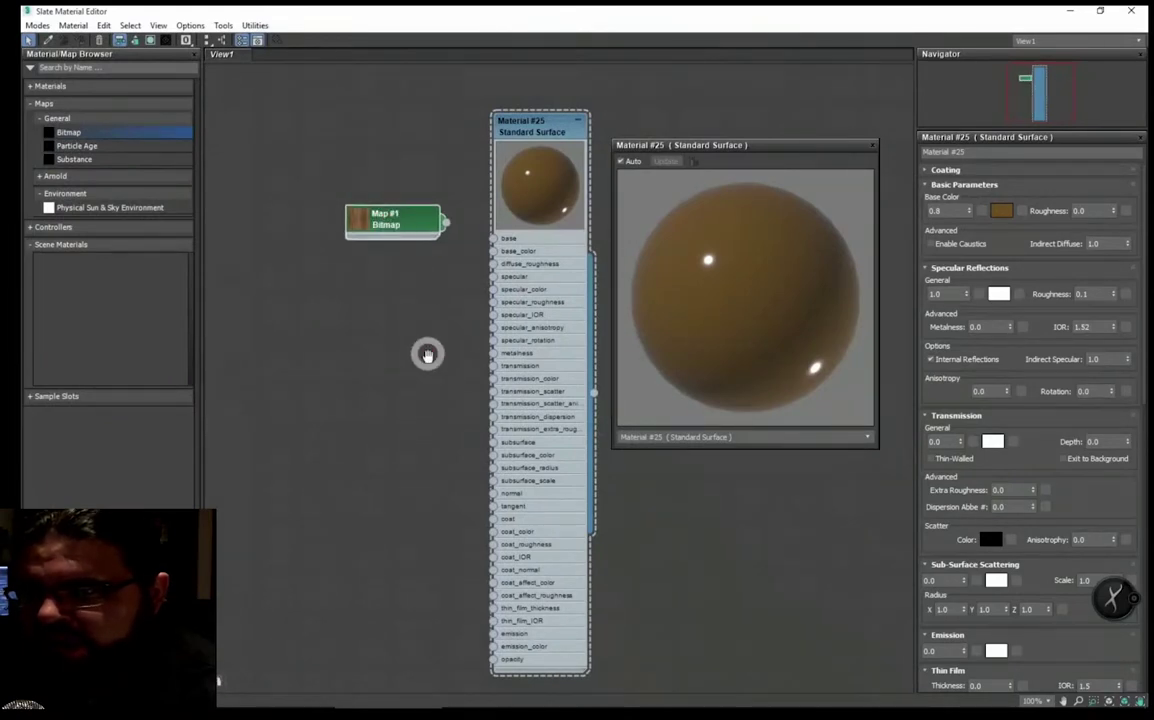
# Place the wood Bitmap node beside Material #25 and wire its output into base_color.
pyautogui.click(360, 222)
pyautogui.scroll(3, 400, 250)
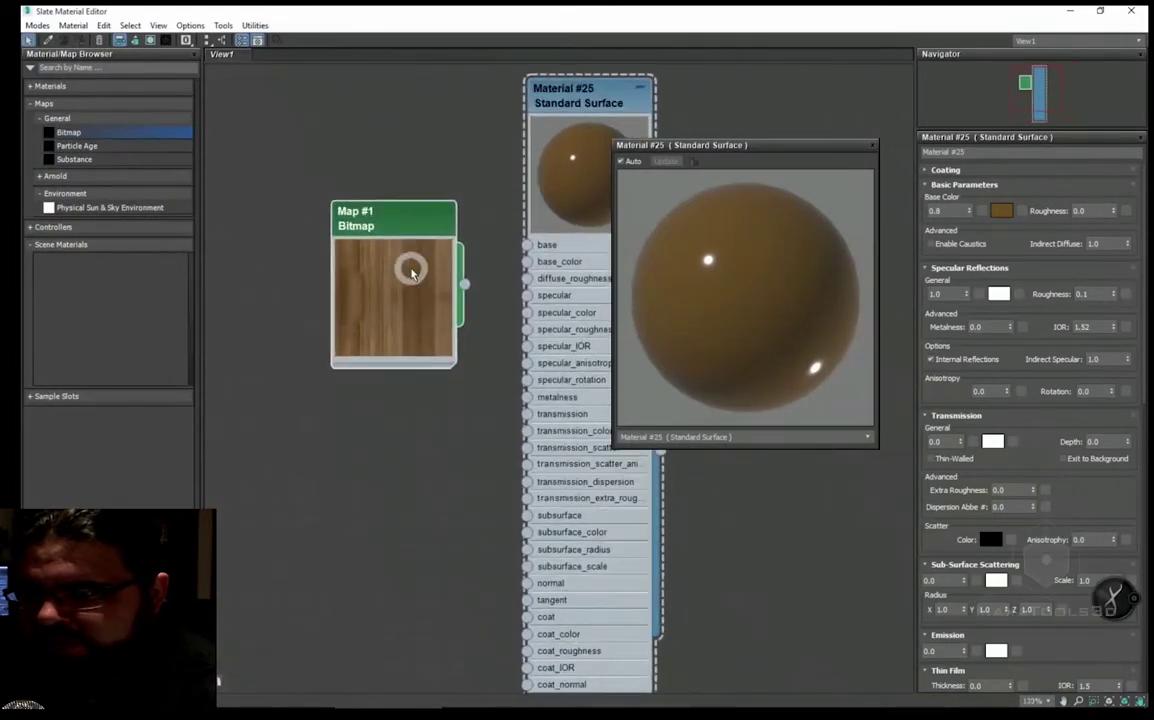
pyautogui.moveTo(335, 258); pyautogui.dragTo(344, 245)
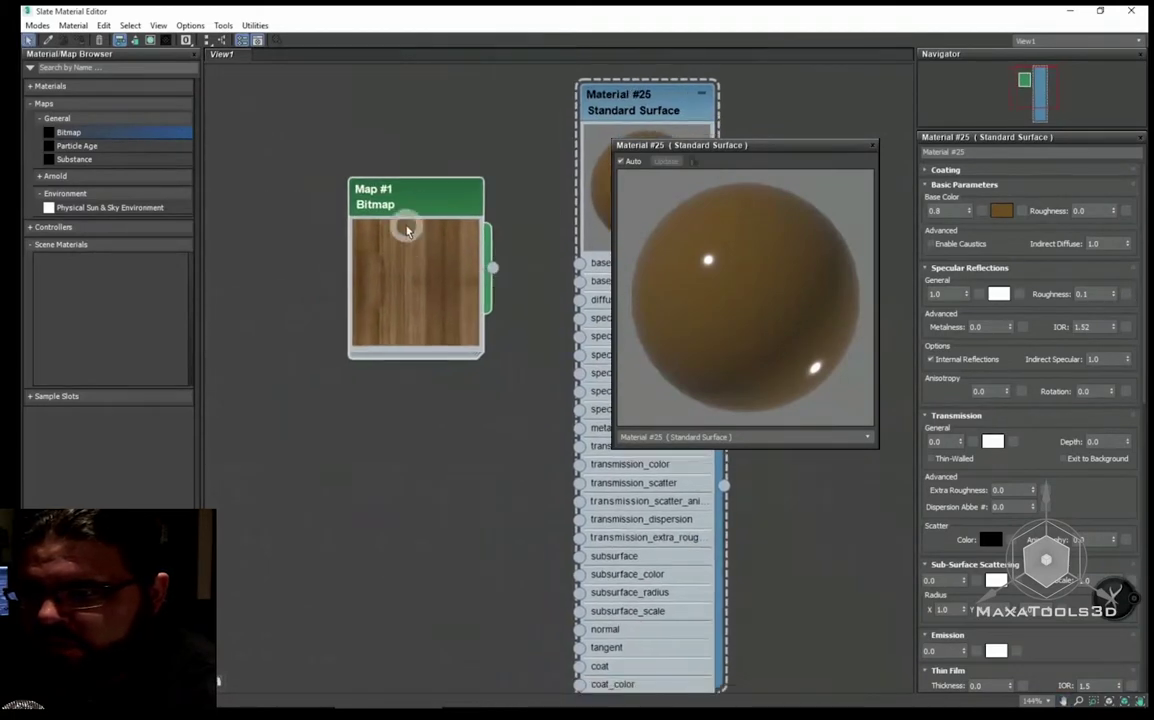
pyautogui.moveTo(330, 224)
pyautogui.mouseDown()
pyautogui.moveTo(307, 205)
pyautogui.moveTo(350, 205)
pyautogui.mouseUp()
pyautogui.moveTo(489, 250); pyautogui.dragTo(384, 250, button='middle')
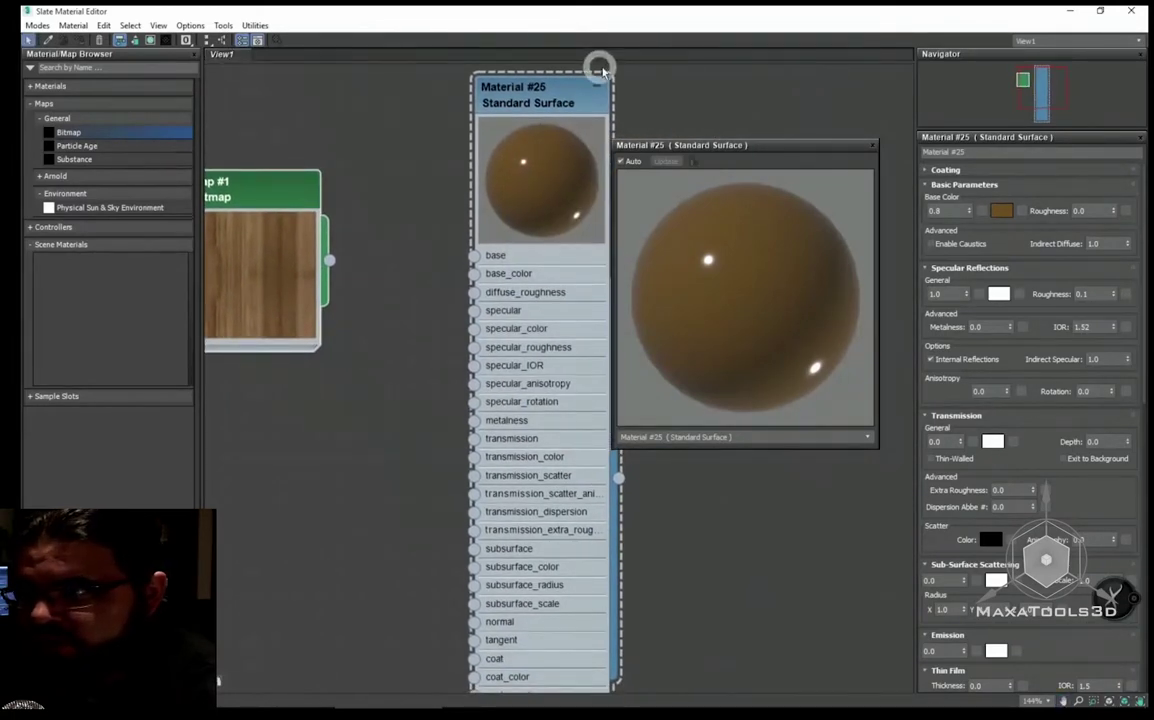
pyautogui.click(586, 228)
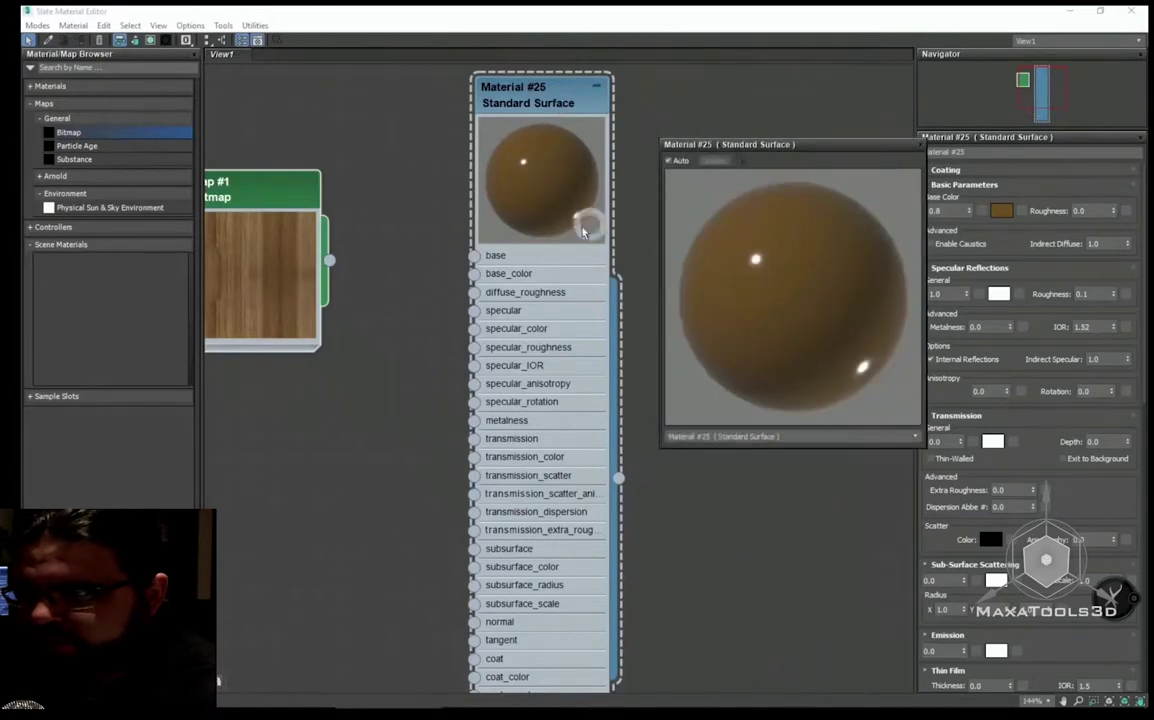
pyautogui.moveTo(262, 197); pyautogui.dragTo(334, 193)
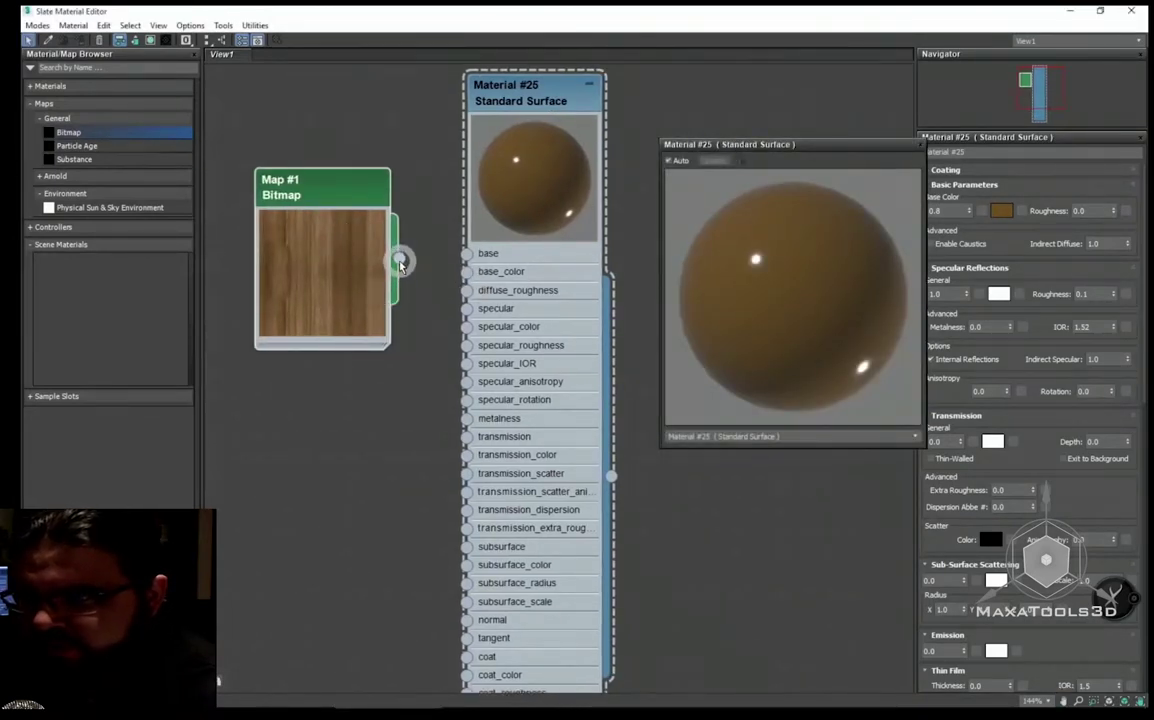
pyautogui.moveTo(366, 243); pyautogui.dragTo(347, 243)
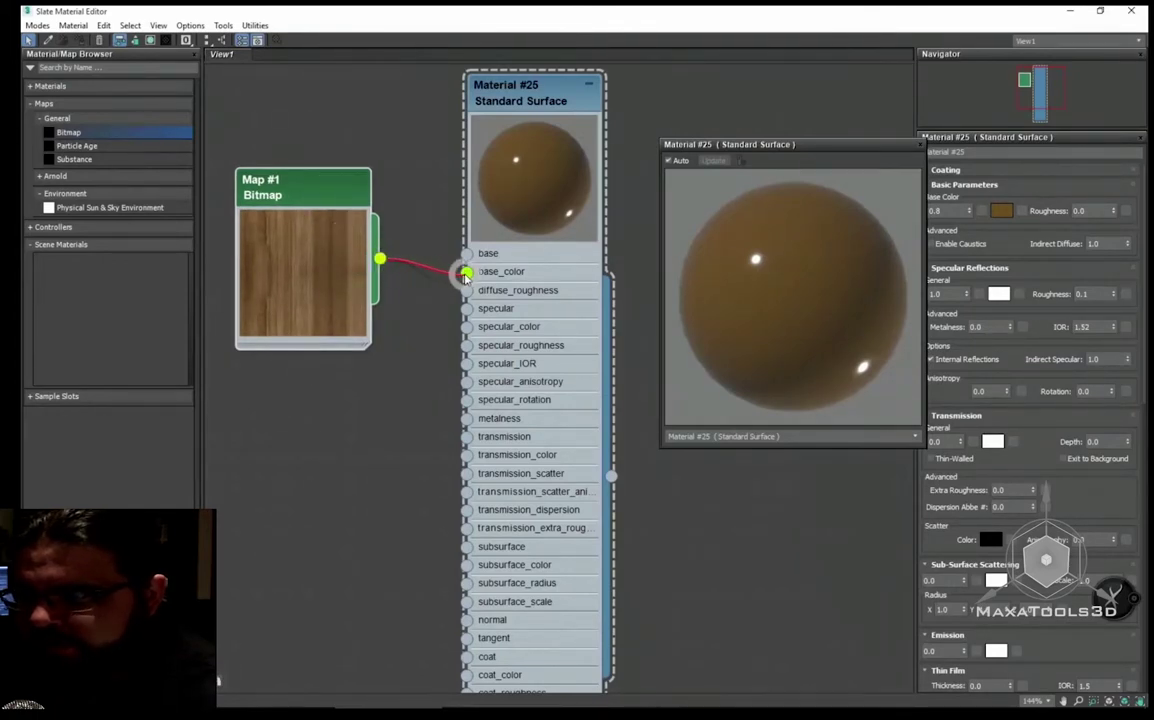
pyautogui.moveTo(296, 260); pyautogui.dragTo(296, 278)
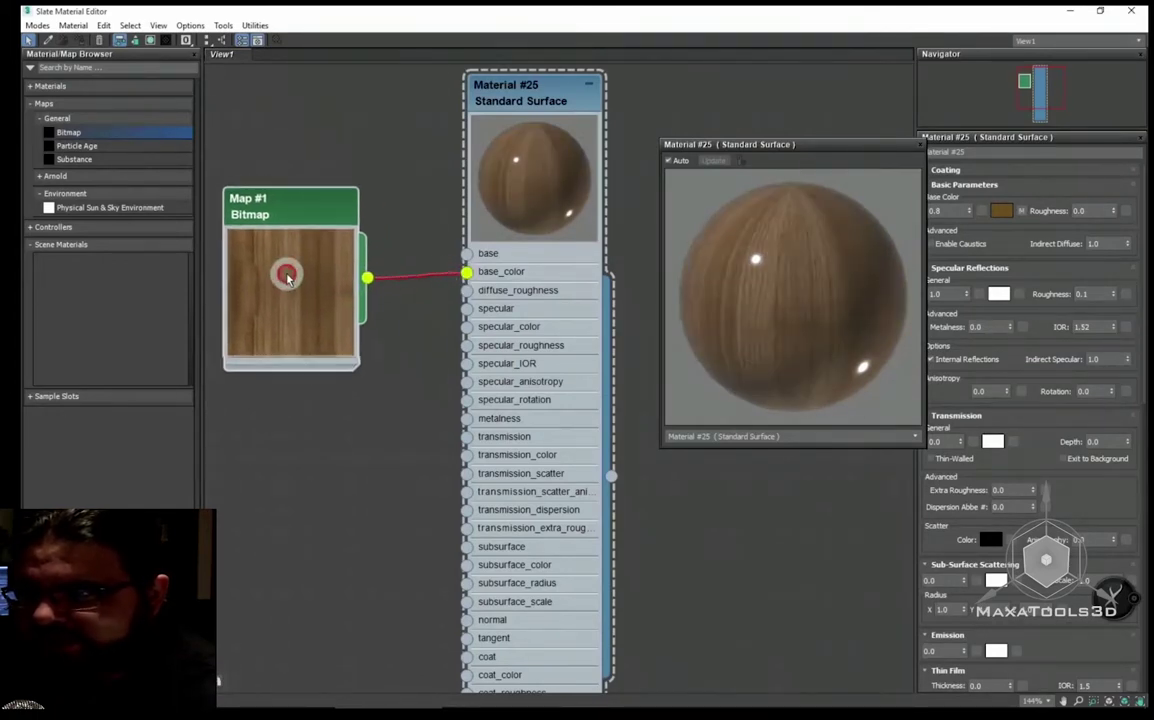
# Check the wood grain on the preview sphere and rename Material #25 to Madera.
pyautogui.click(1001, 208)
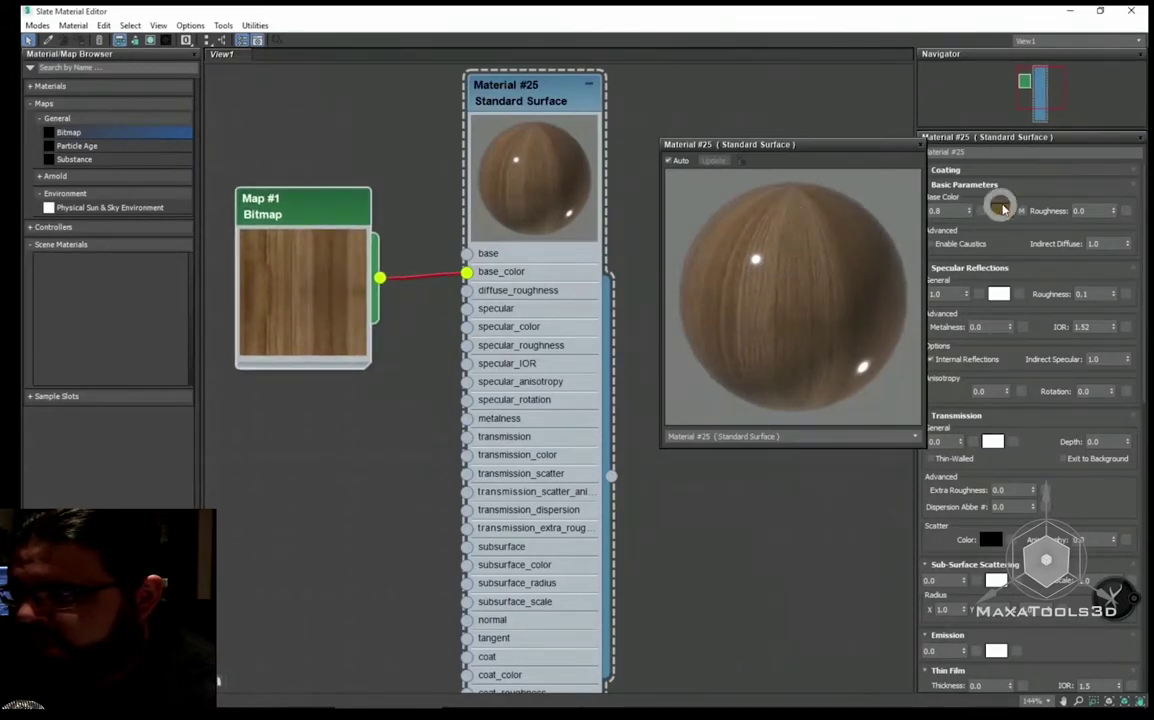
pyautogui.click(962, 352)
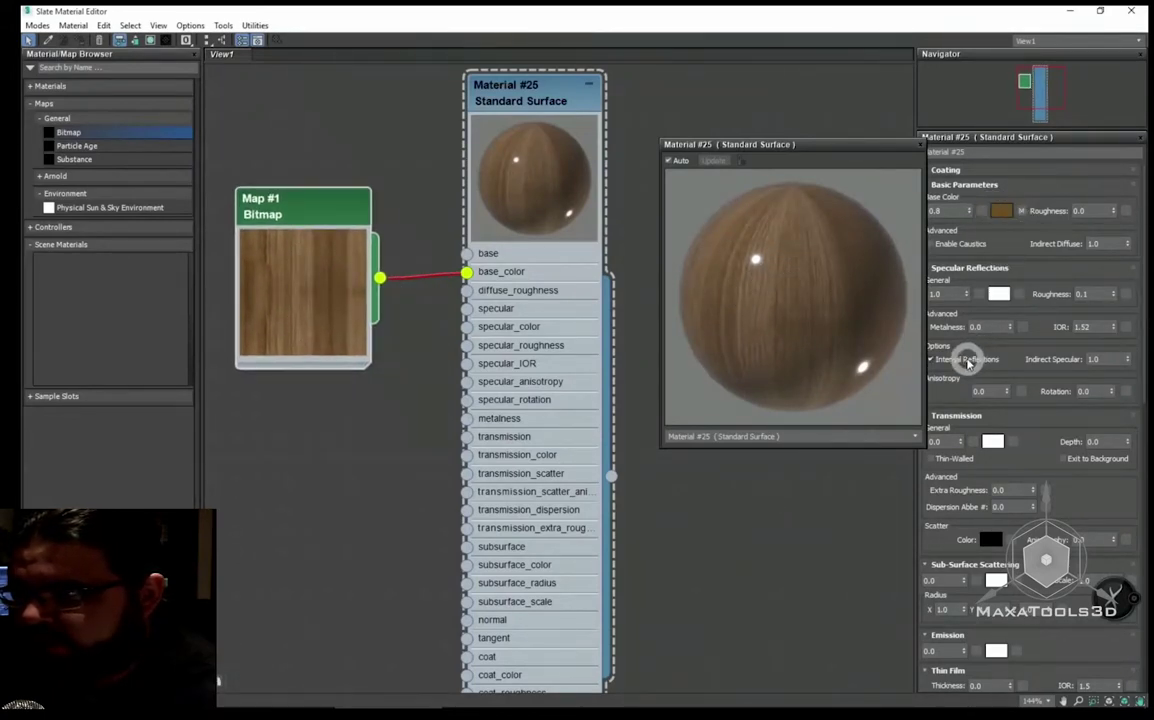
pyautogui.moveTo(583, 273); pyautogui.dragTo(571, 241, button='middle')
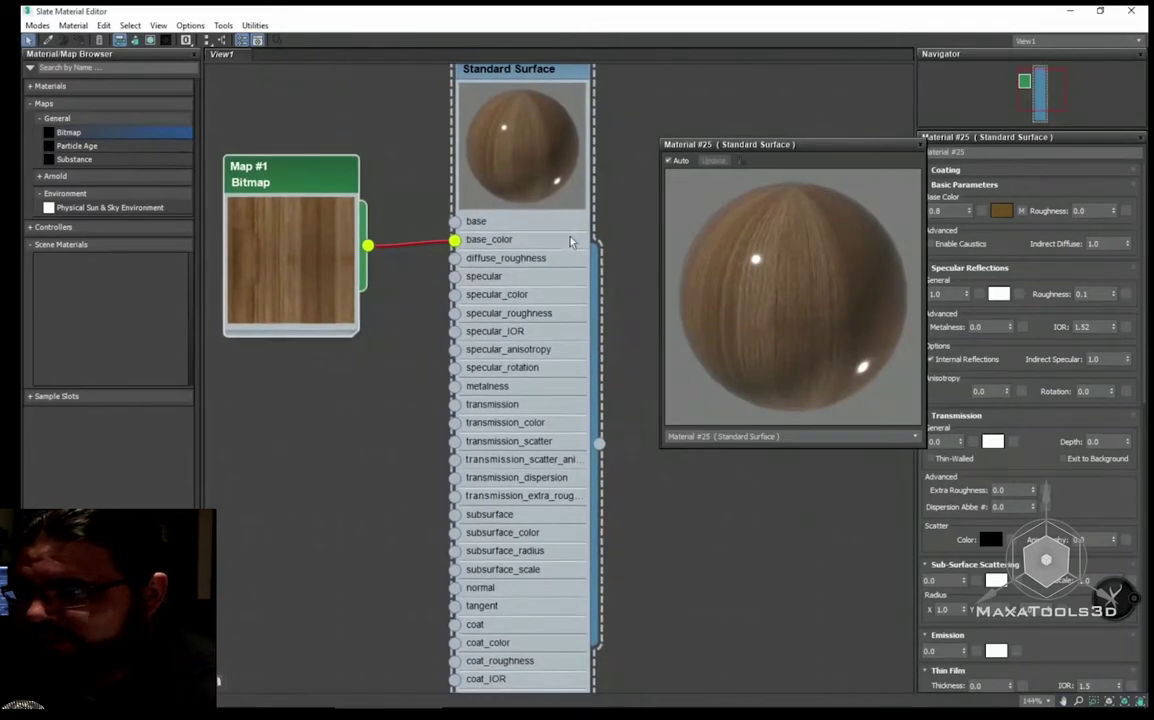
pyautogui.moveTo(693, 206)
pyautogui.mouseDown()
pyautogui.moveTo(722, 250)
pyautogui.moveTo(700, 285)
pyautogui.mouseUp()
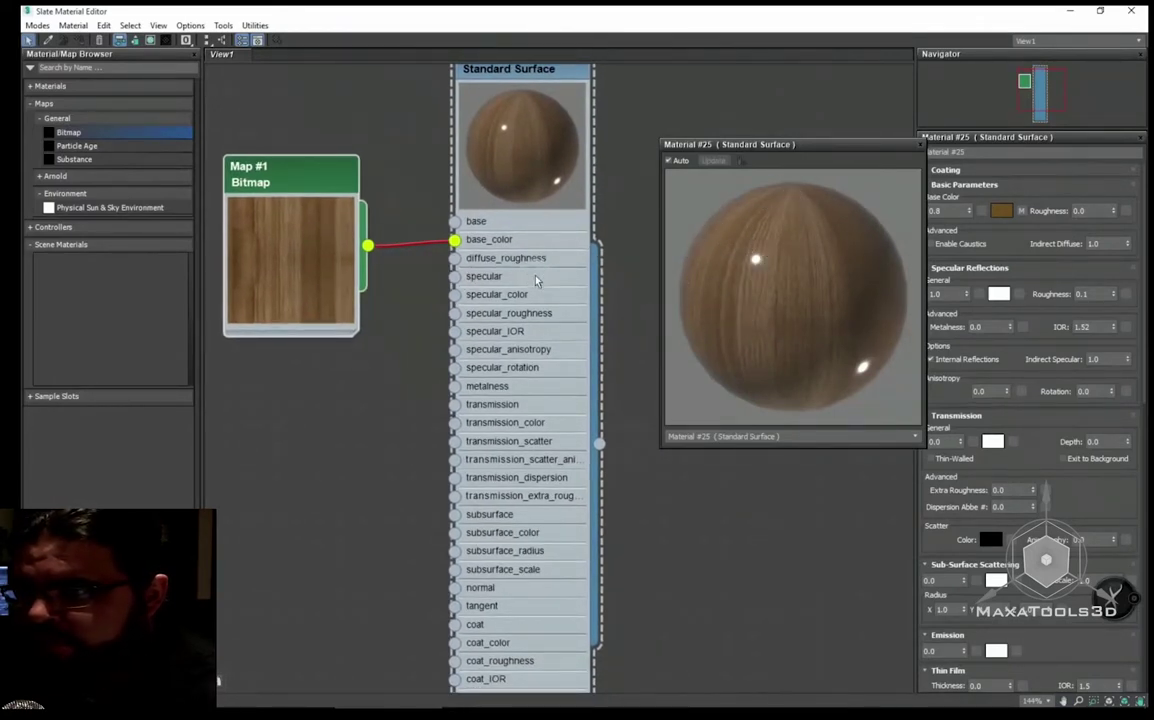
pyautogui.moveTo(455, 240); pyautogui.dragTo(455, 287, button='middle')
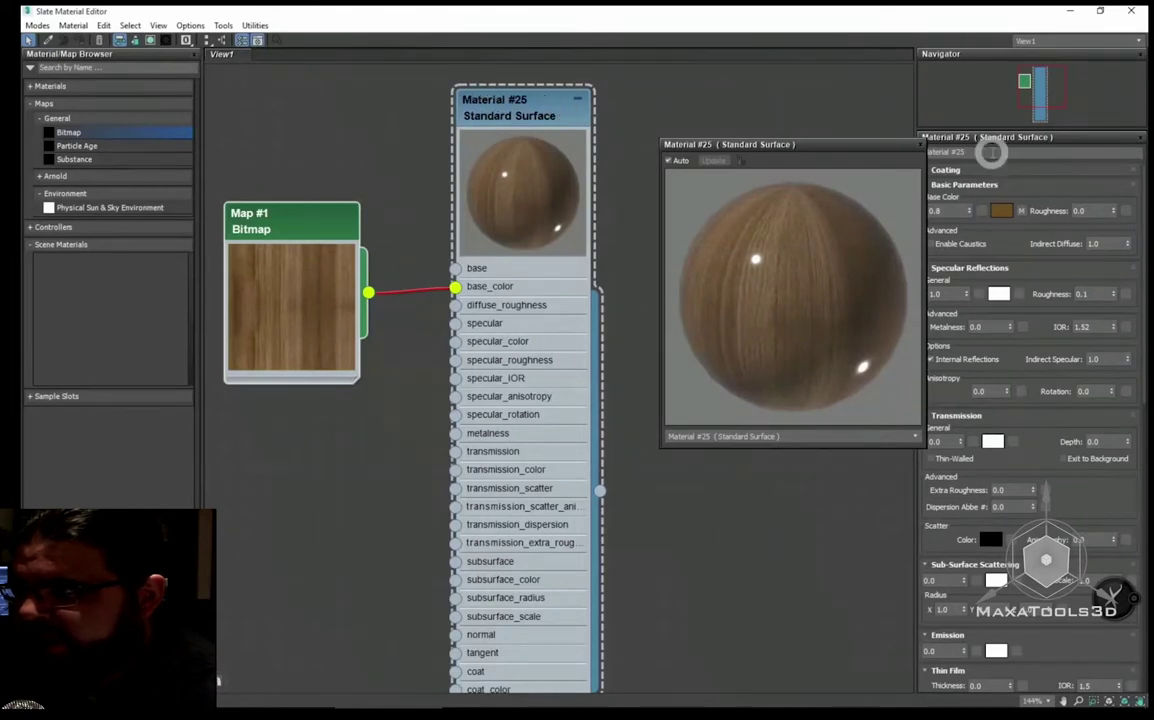
pyautogui.moveTo(830, 144); pyautogui.dragTo(780, 144)
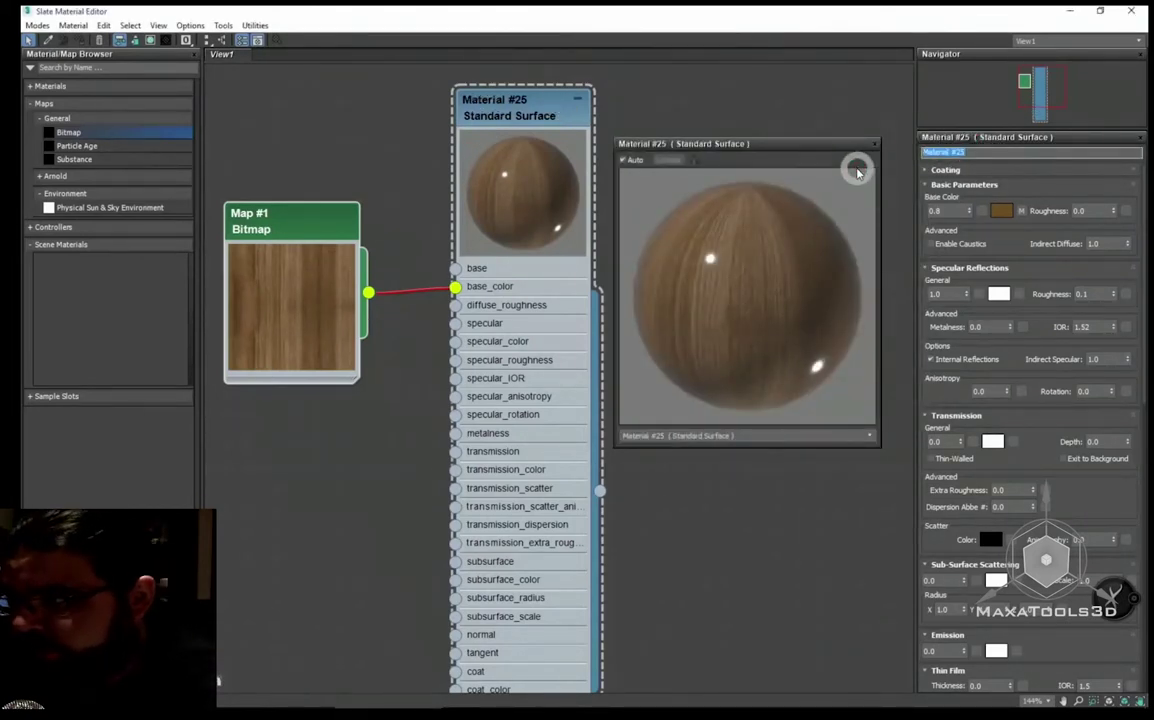
pyautogui.write('Madera')
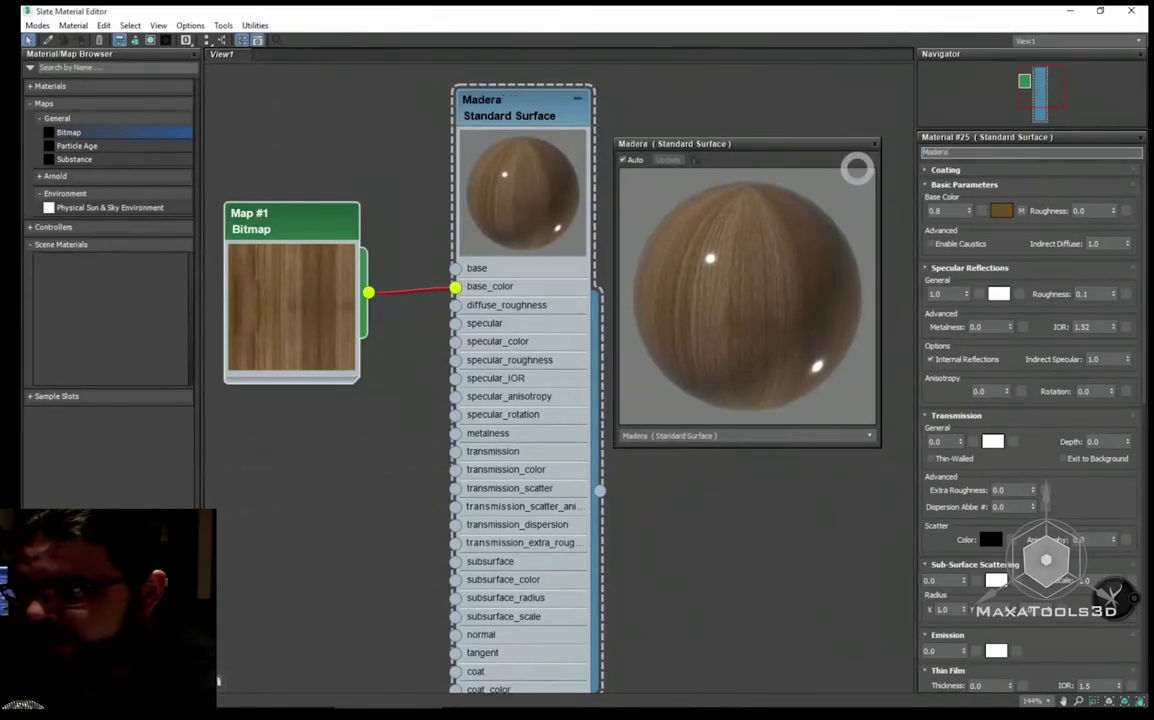
# Tuck the Bitmap node next to Madera and shrink the editor to reveal the scene.
pyautogui.moveTo(530, 200); pyautogui.dragTo(521, 168, button='middle')
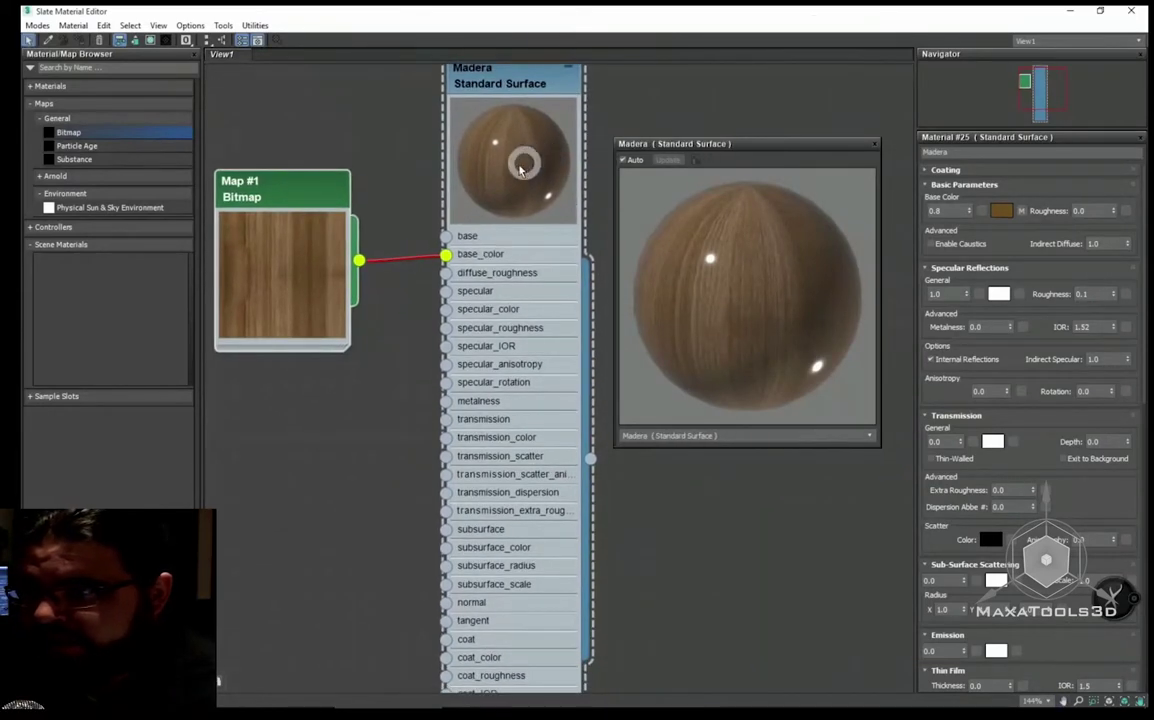
pyautogui.moveTo(322, 206); pyautogui.dragTo(343, 185)
pyautogui.moveTo(430, 223); pyautogui.dragTo(438, 227, button='middle')
pyautogui.click(347, 253)
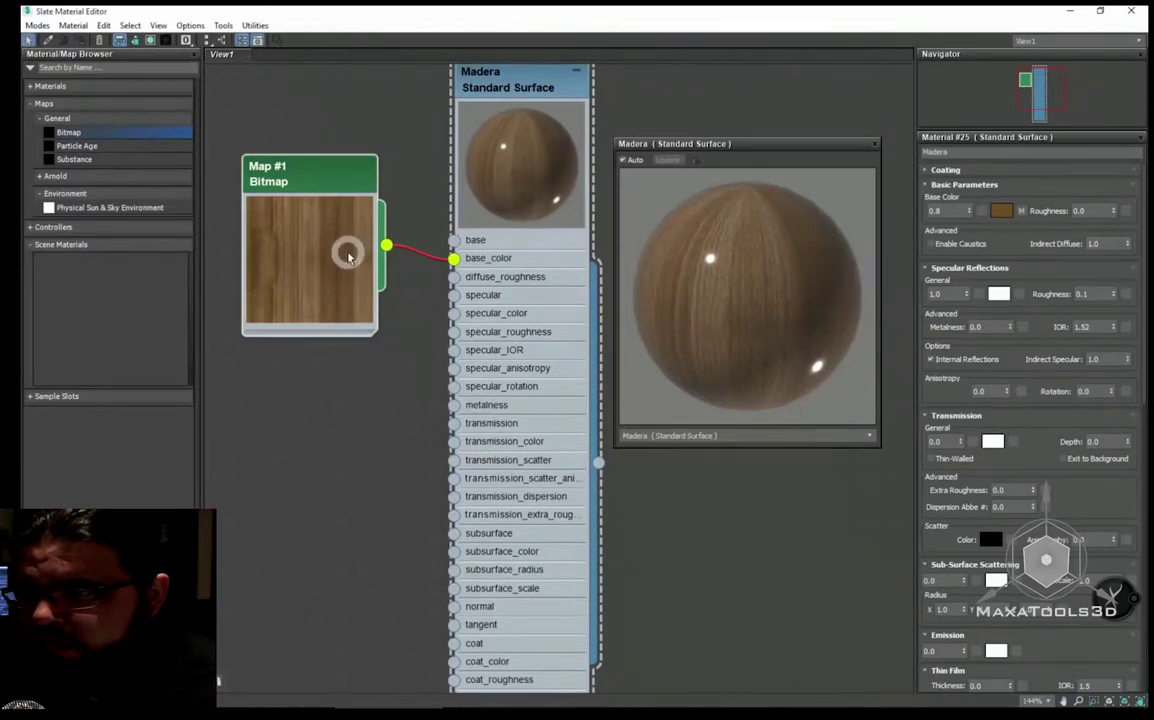
pyautogui.moveTo(348, 257); pyautogui.dragTo(363, 295)
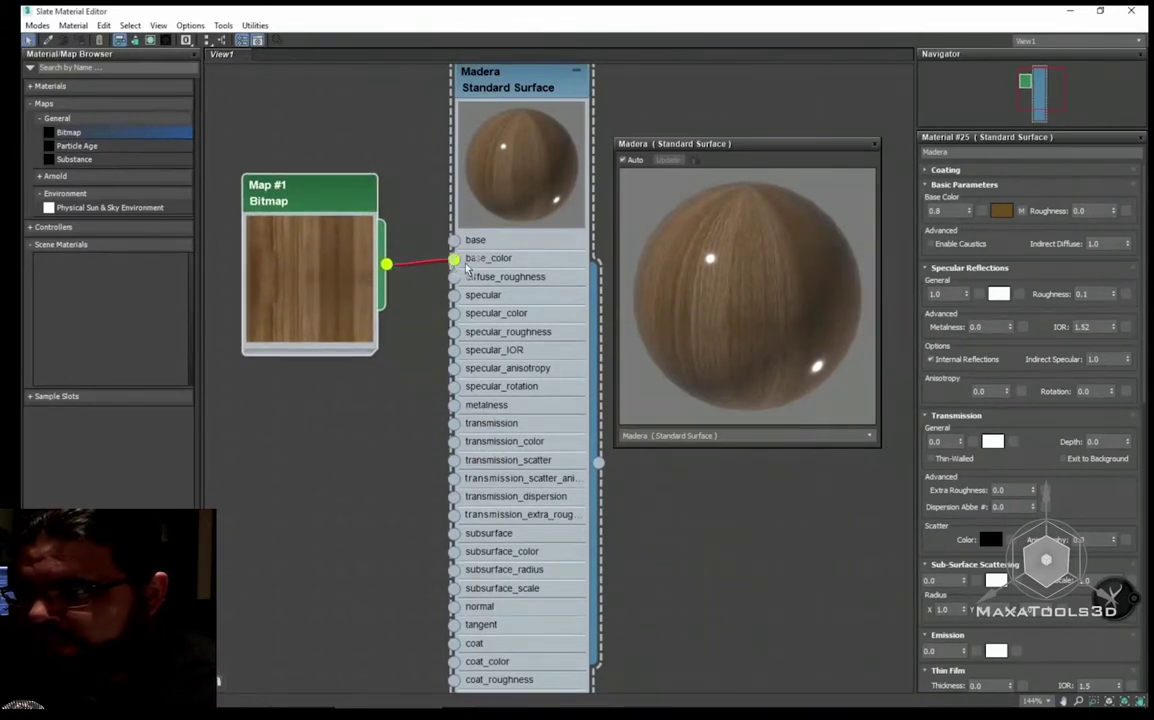
pyautogui.moveTo(320, 257); pyautogui.dragTo(301, 257)
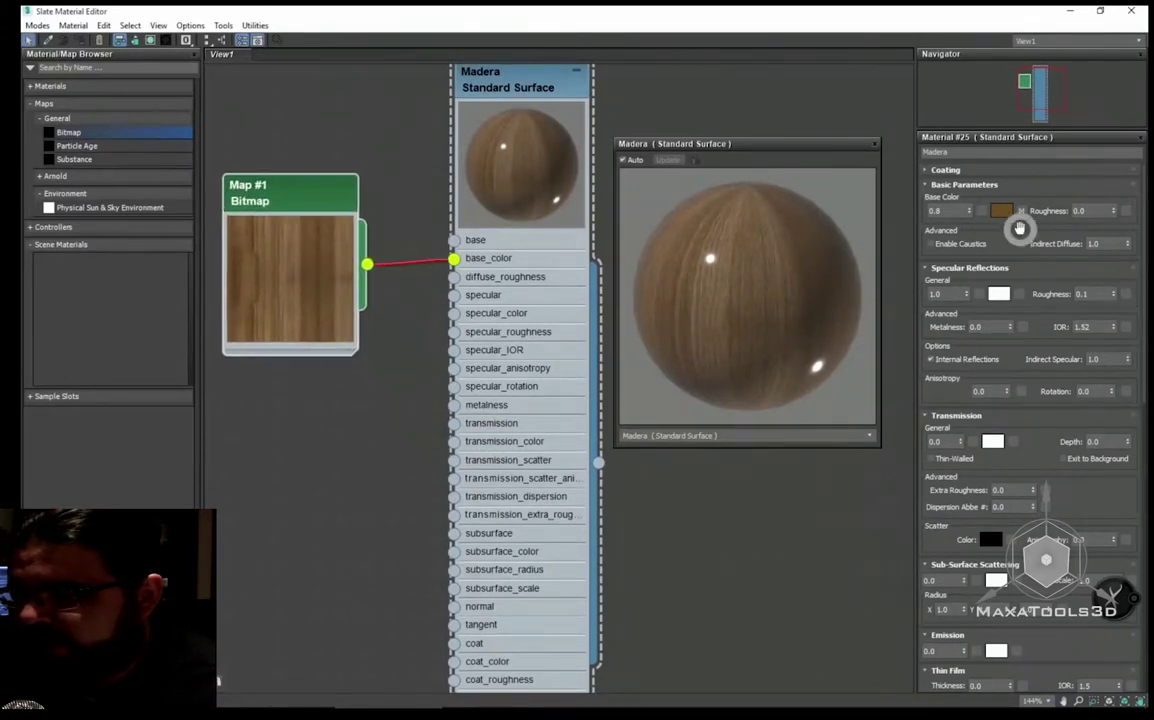
pyautogui.moveTo(408, 16); pyautogui.dragTo(600, 64)
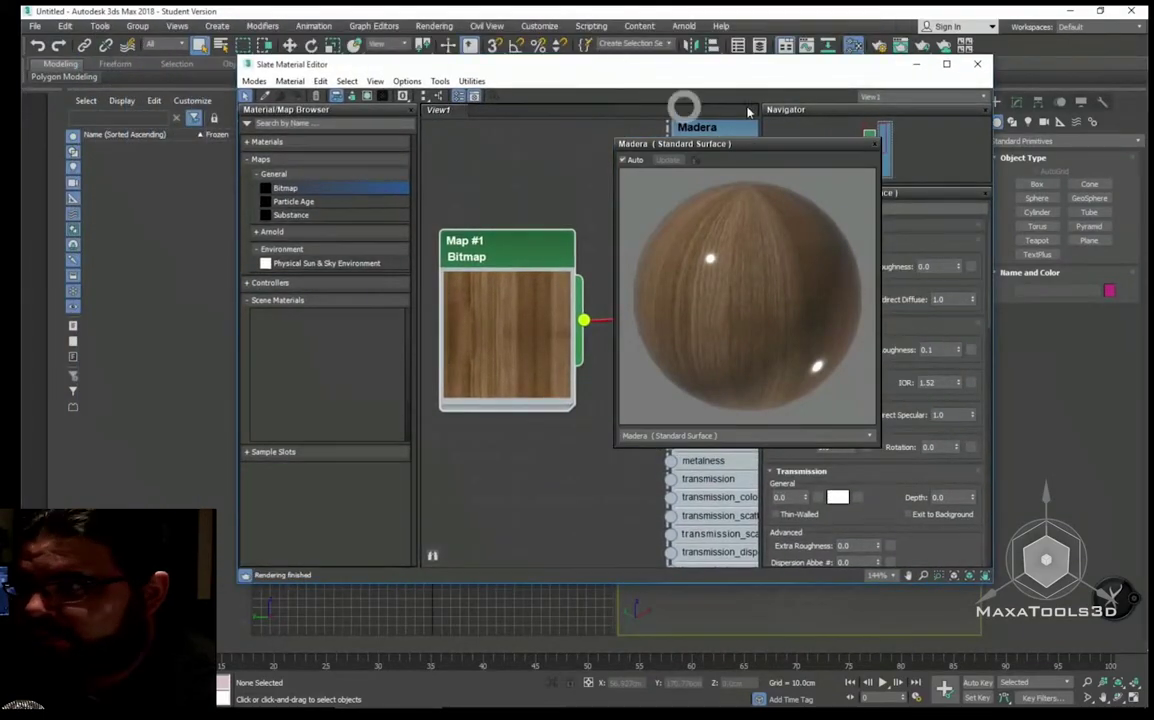
# Draw a large floor Plane in the Perspective viewport.
pyautogui.click(913, 70)
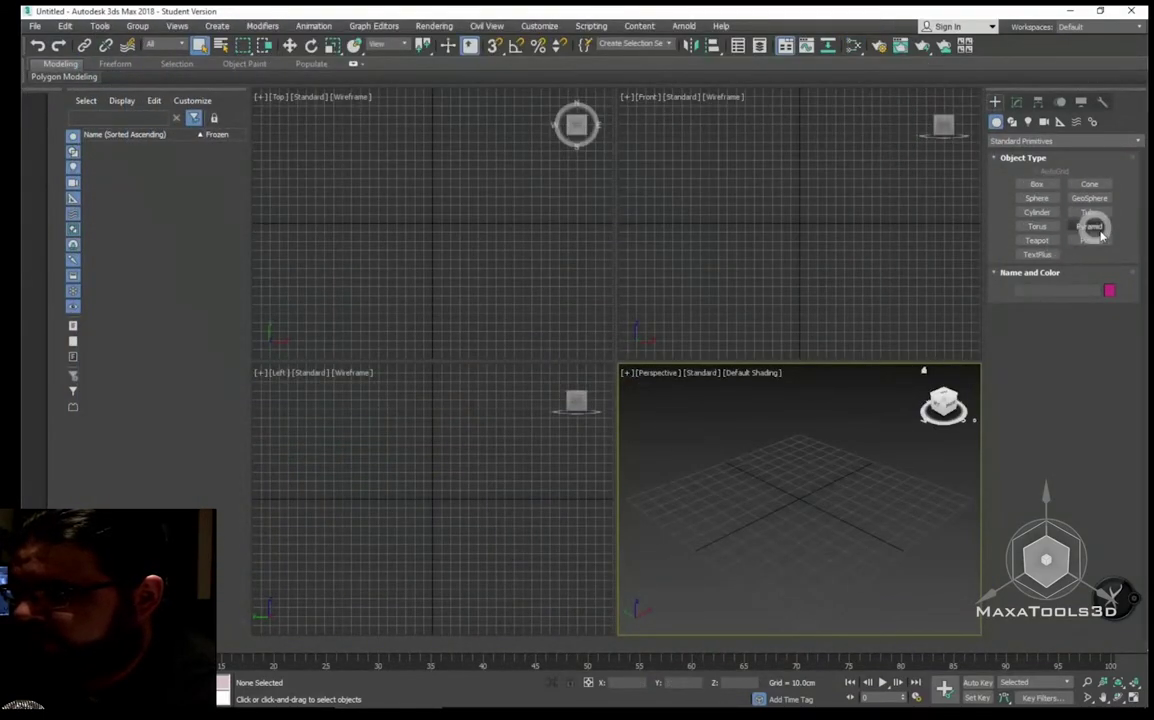
pyautogui.click(1089, 240)
pyautogui.moveTo(813, 402); pyautogui.dragTo(852, 620)
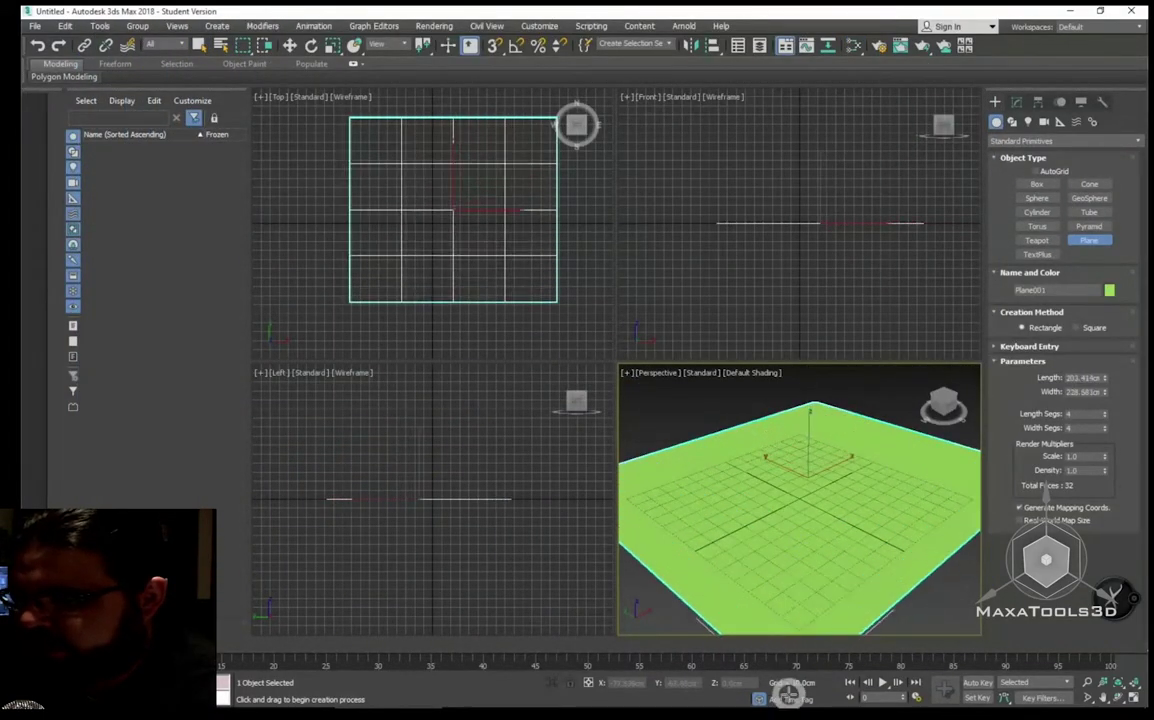
pyautogui.rightClick(800, 512)
# Center the plane at the scene origin by zeroing its X and Y positions.
pyautogui.rightClick(768, 479)
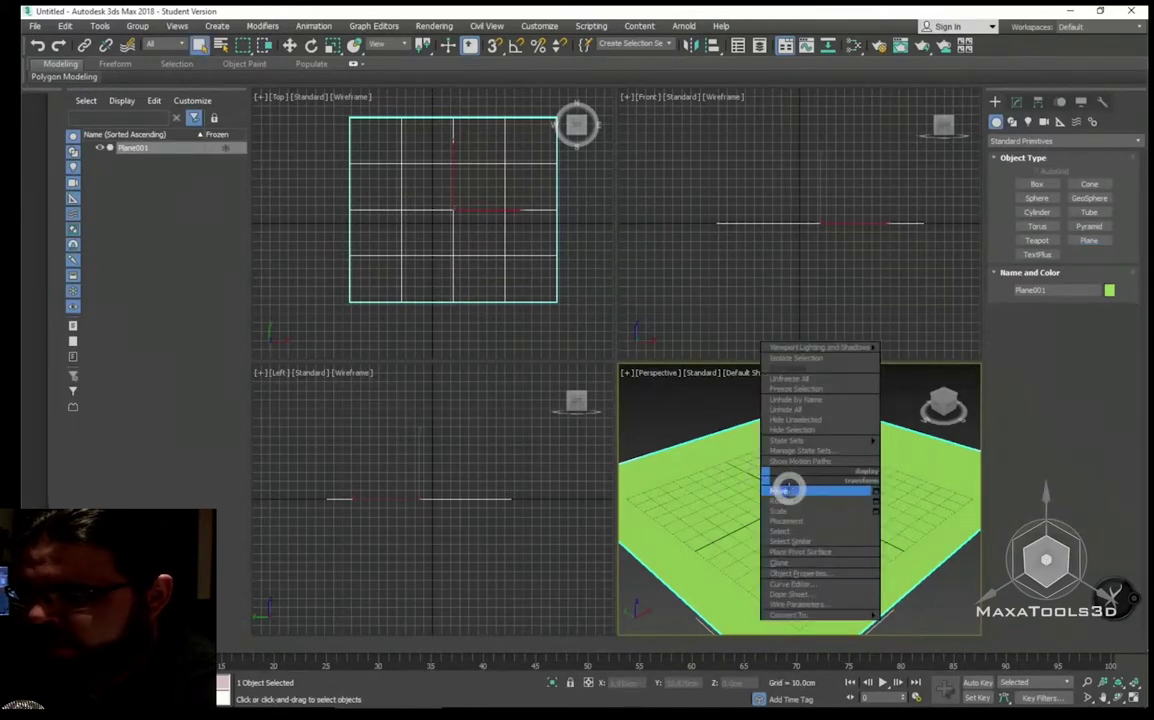
pyautogui.click(788, 484)
pyautogui.rightClick(650, 683)
pyautogui.rightClick(705, 683)
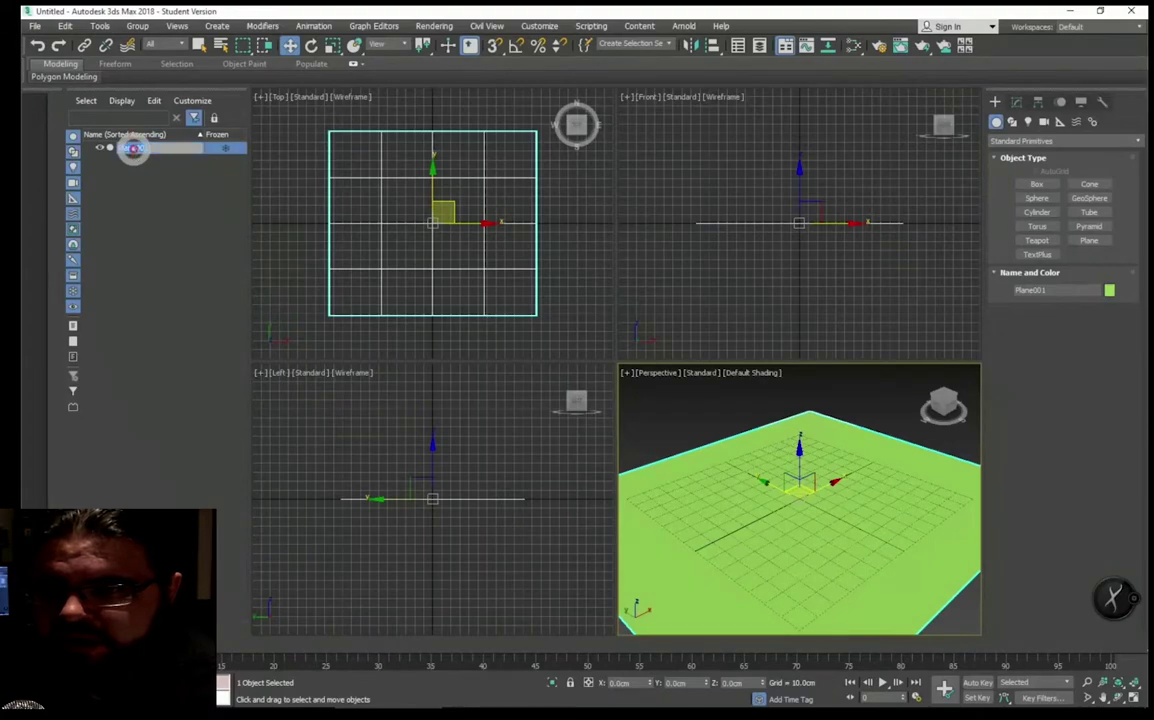
# Rename the plane to Piso and bring back the Slate Material Editor.
pyautogui.doubleClick(133, 148)
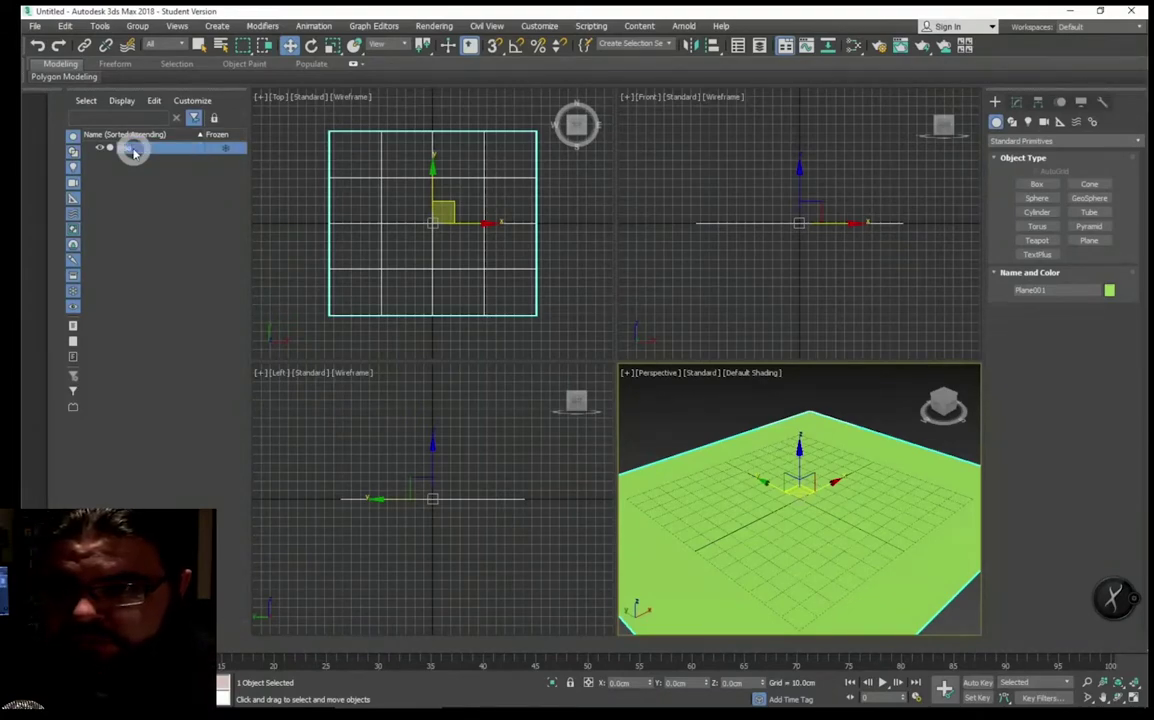
pyautogui.write('Piso')
pyautogui.press('Return')
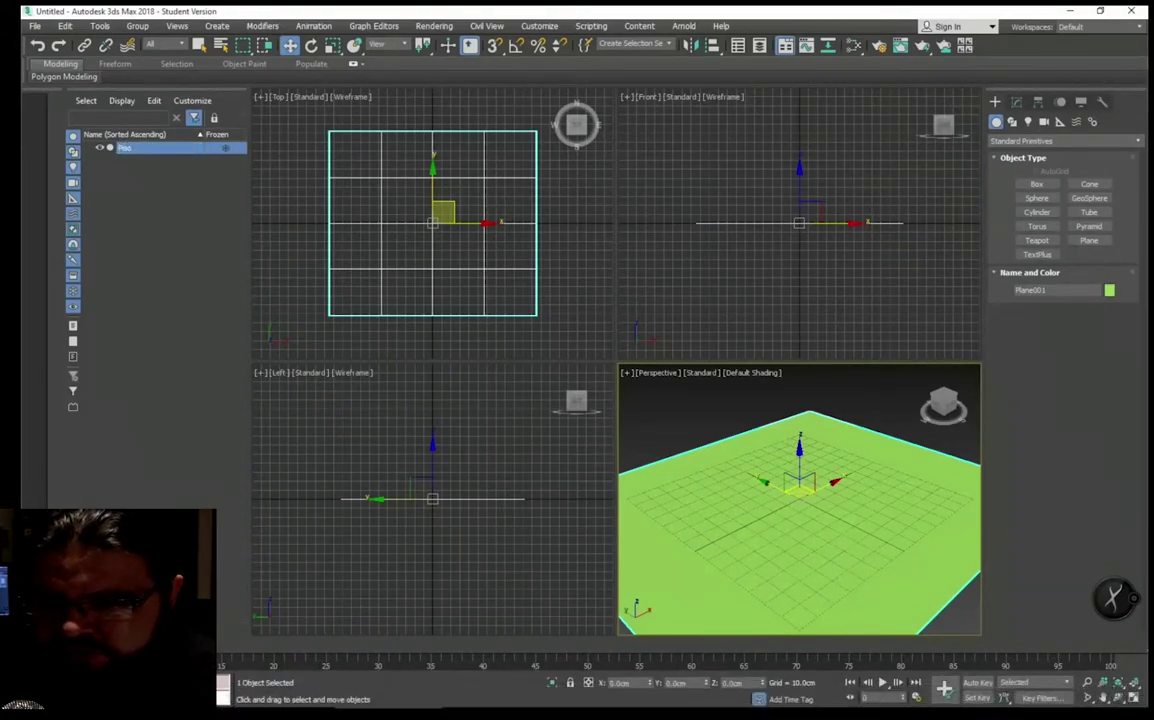
pyautogui.press('m')
pyautogui.click(899, 86)
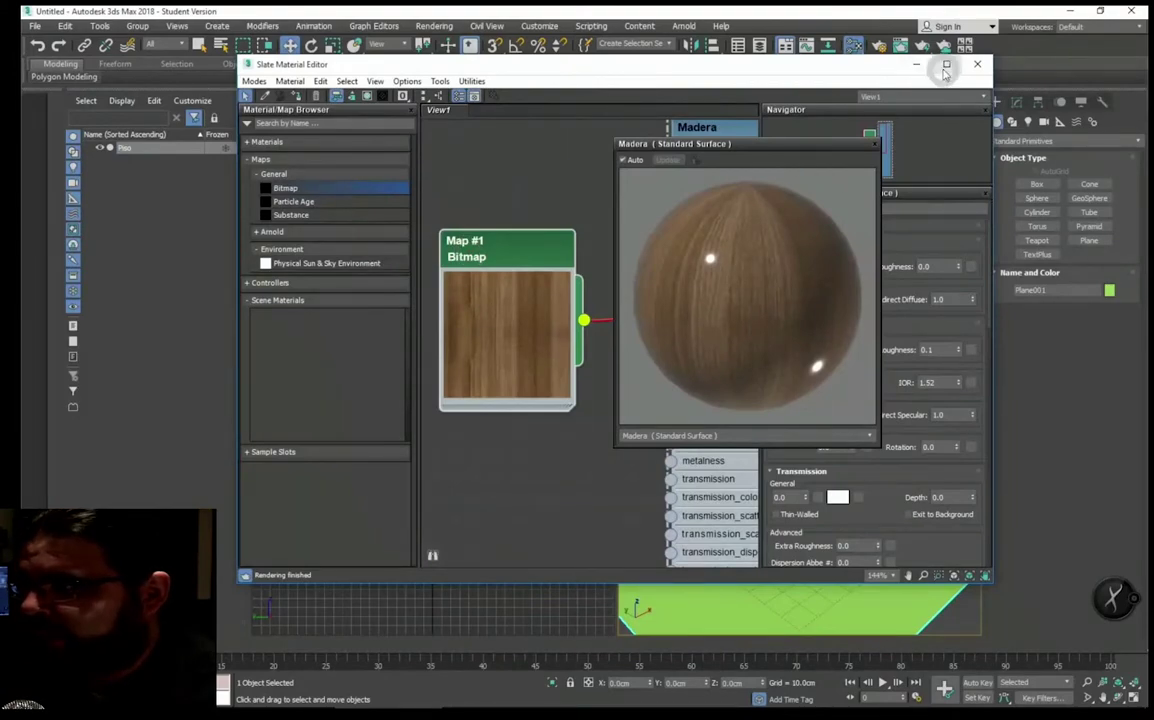
# Maximize the Slate Material Editor and set Madera's Specular Reflections Roughness to 0.44.
pyautogui.click(945, 66)
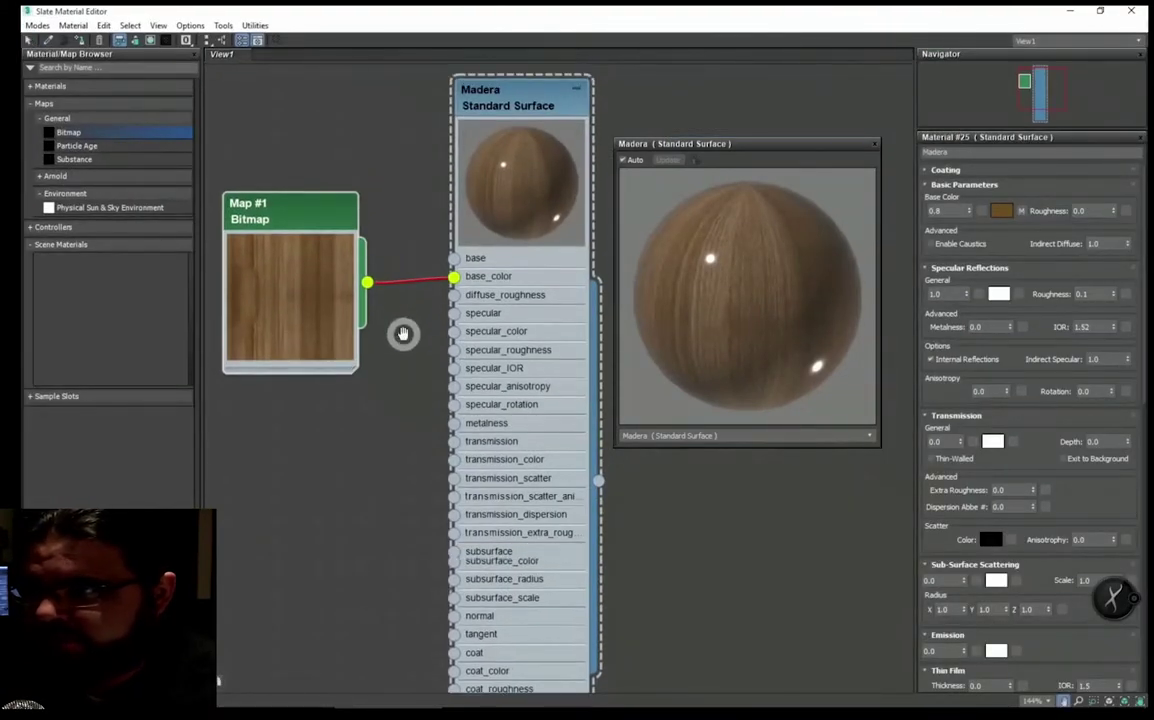
pyautogui.moveTo(288, 247); pyautogui.dragTo(281, 221)
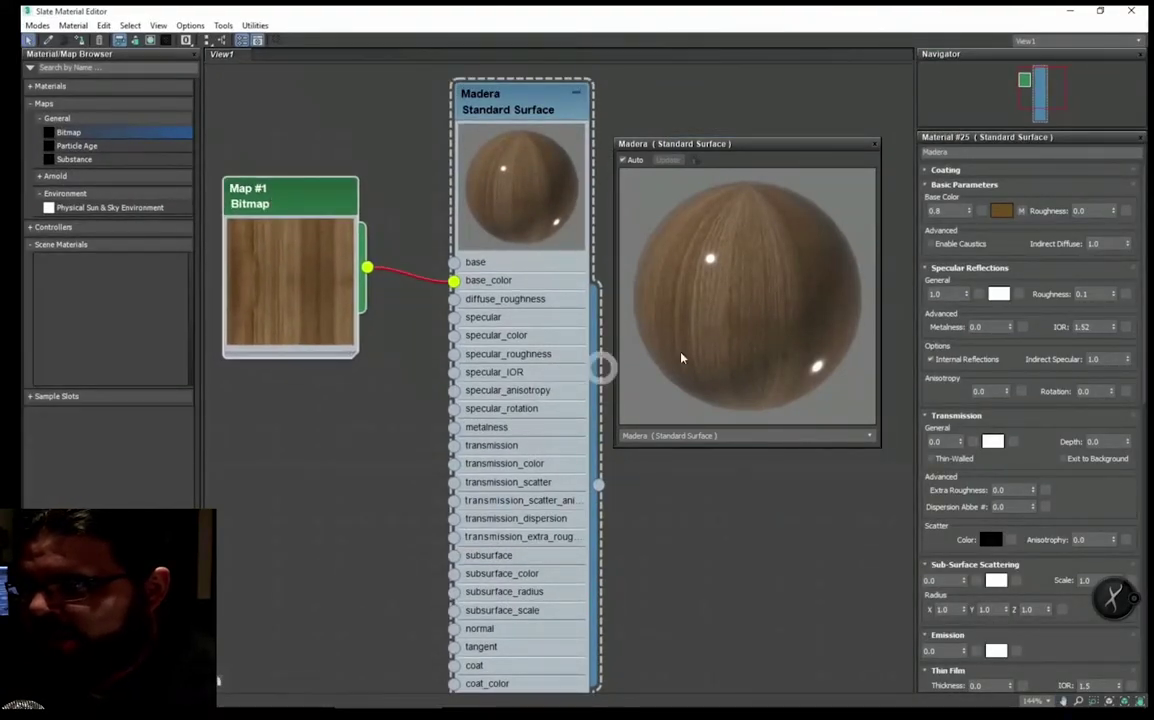
pyautogui.moveTo(704, 238)
pyautogui.mouseDown()
pyautogui.moveTo(694, 308)
pyautogui.moveTo(782, 337)
pyautogui.mouseUp()
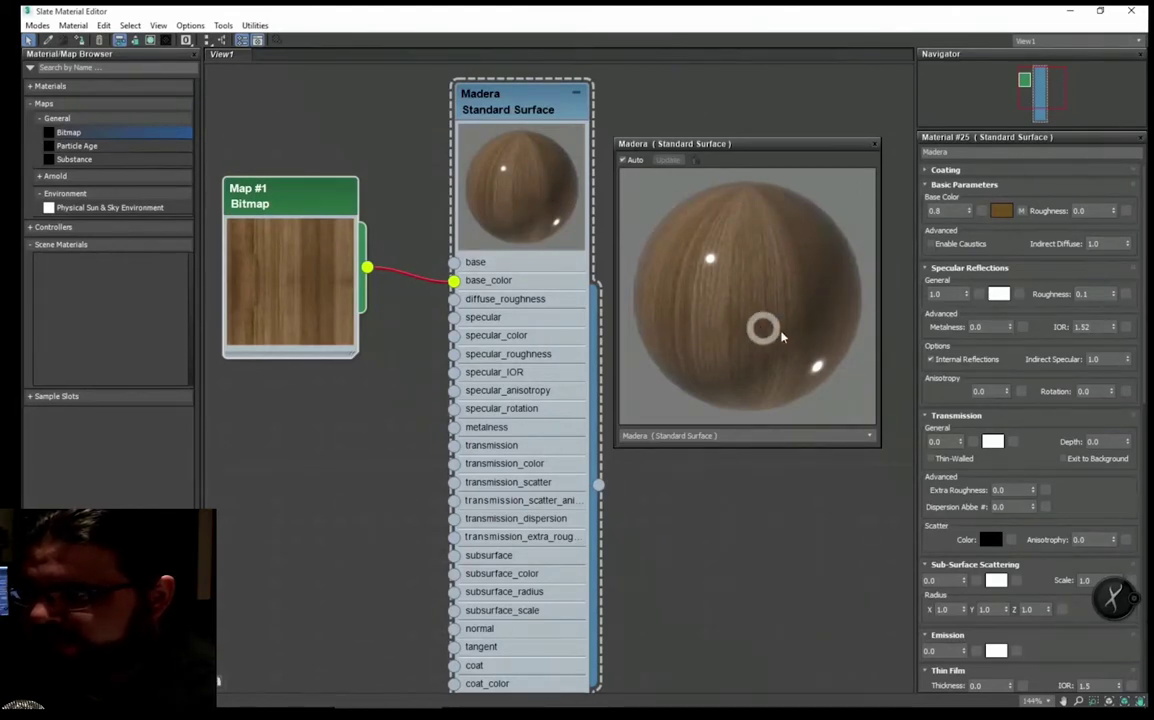
pyautogui.moveTo(730, 256); pyautogui.dragTo(705, 265)
pyautogui.doubleClick(948, 293)
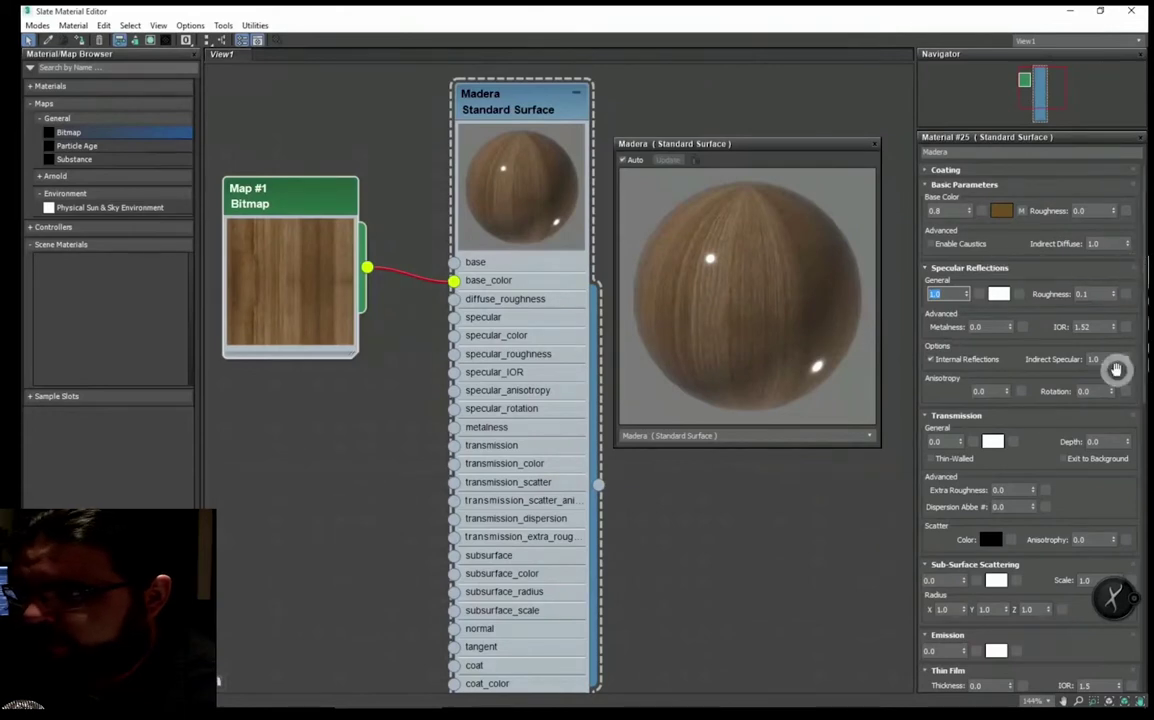
pyautogui.moveTo(694, 375); pyautogui.dragTo(682, 500, button='middle')
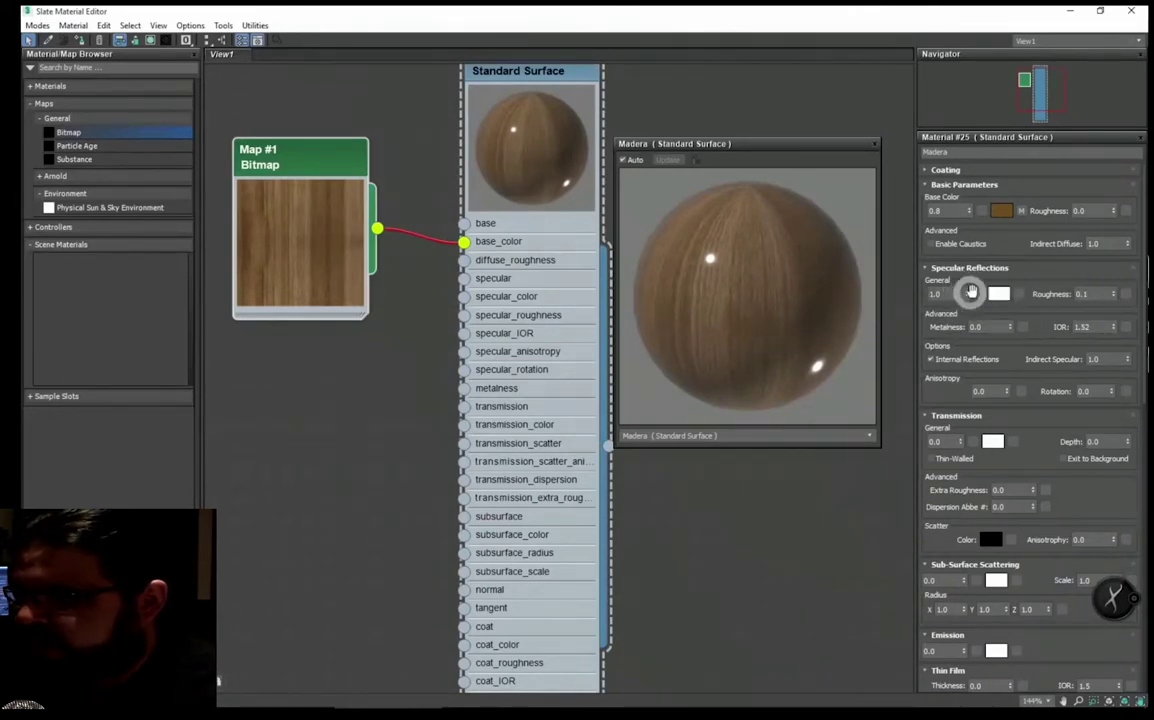
pyautogui.doubleClick(1088, 294)
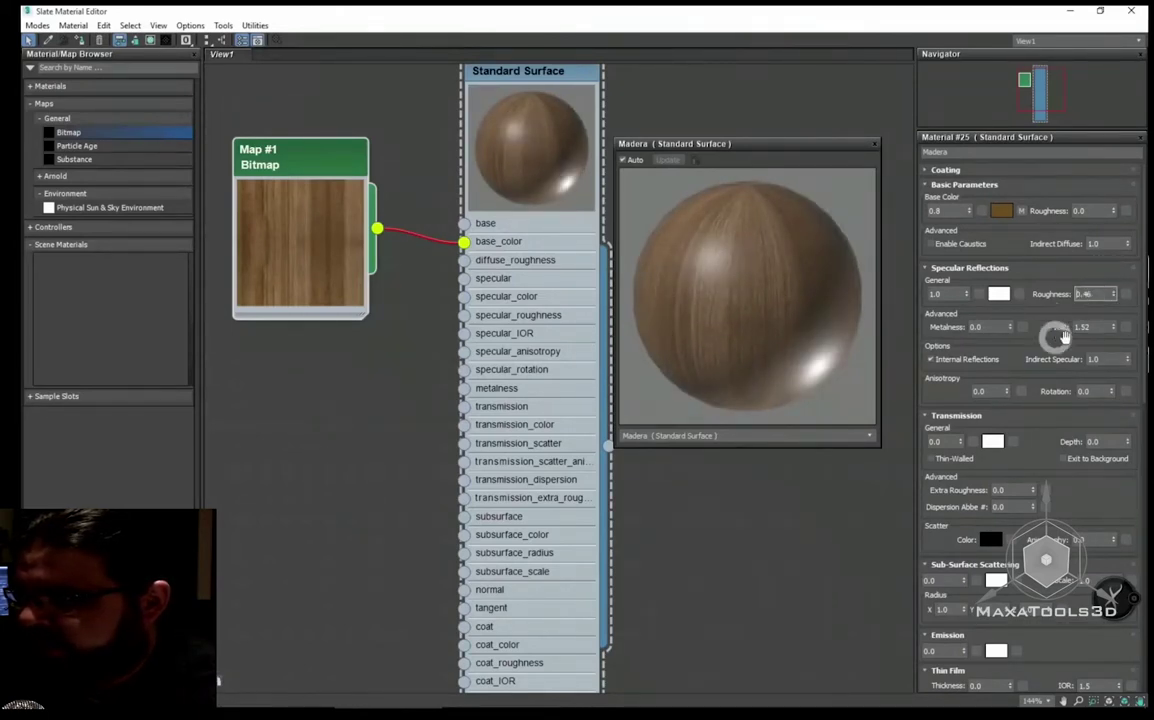
pyautogui.click(1117, 297)
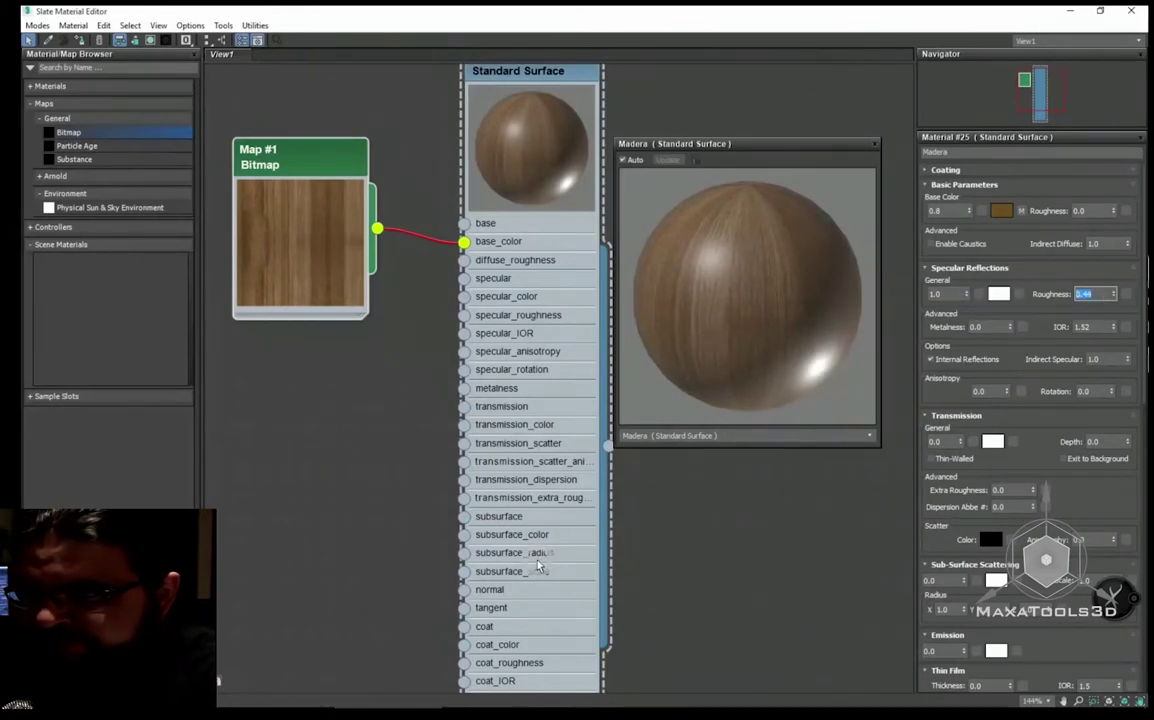
# Go back to the wood image search results and open the dark wooden planks image.
pyautogui.click(258, 697)
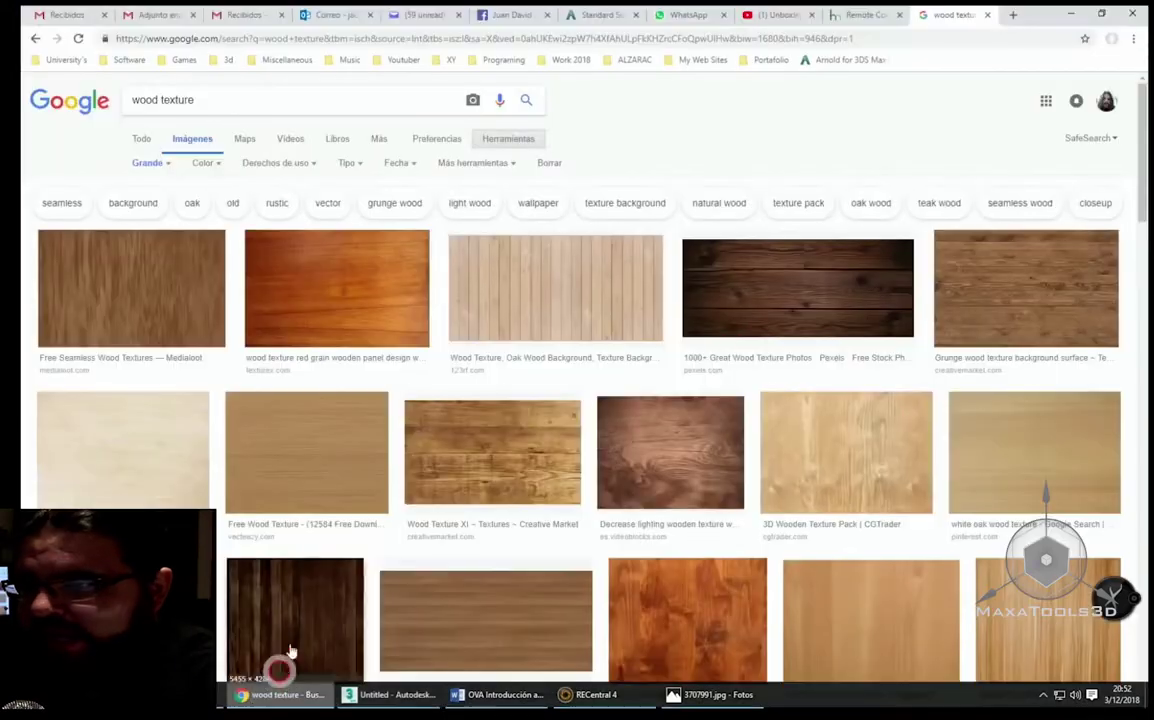
pyautogui.scroll(-1, 553, 381)
pyautogui.scroll(1, 553, 381)
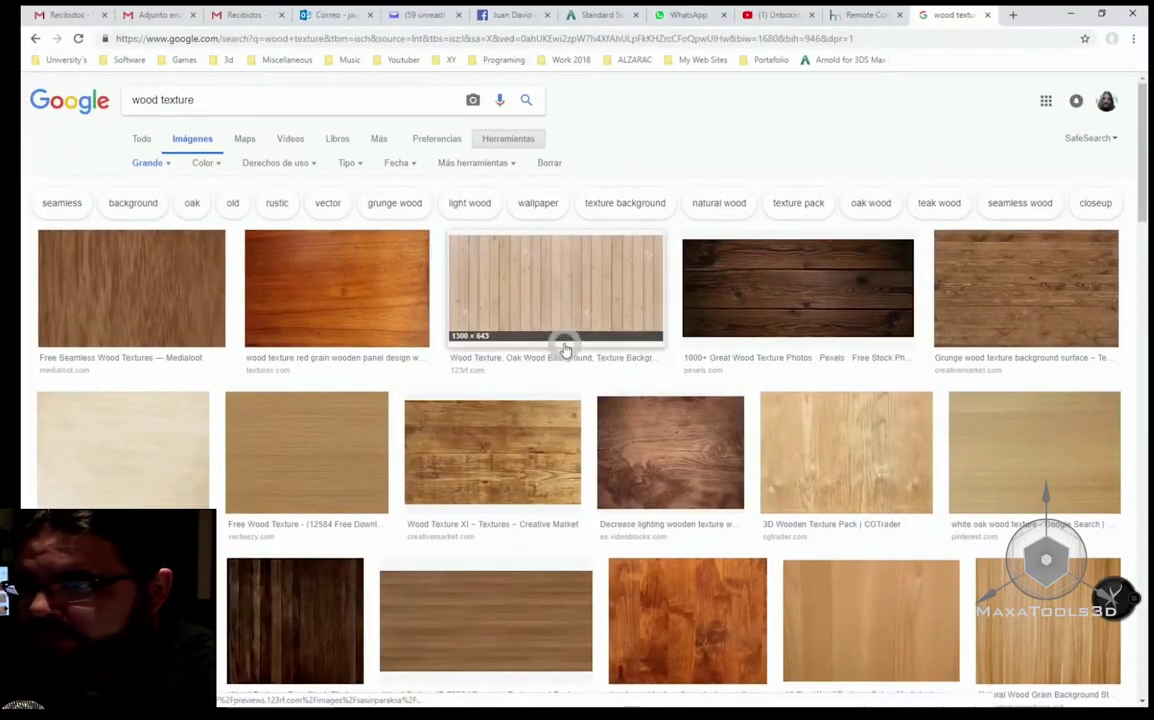
pyautogui.click(35, 42)
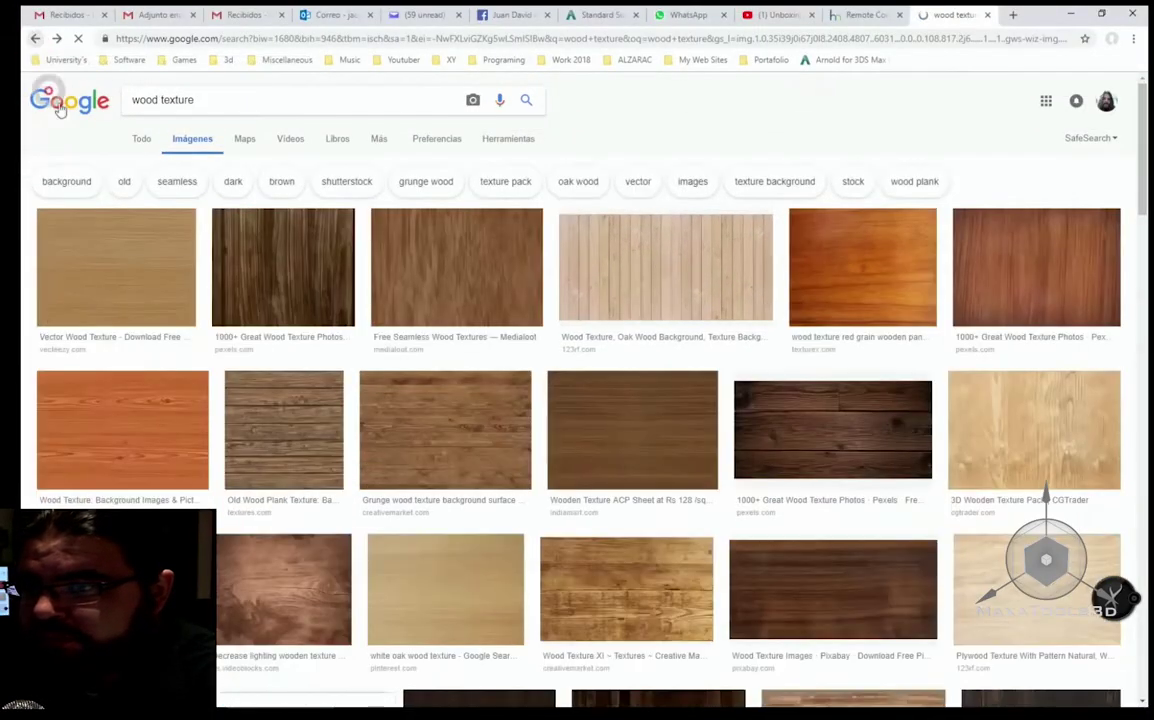
pyautogui.click(35, 38)
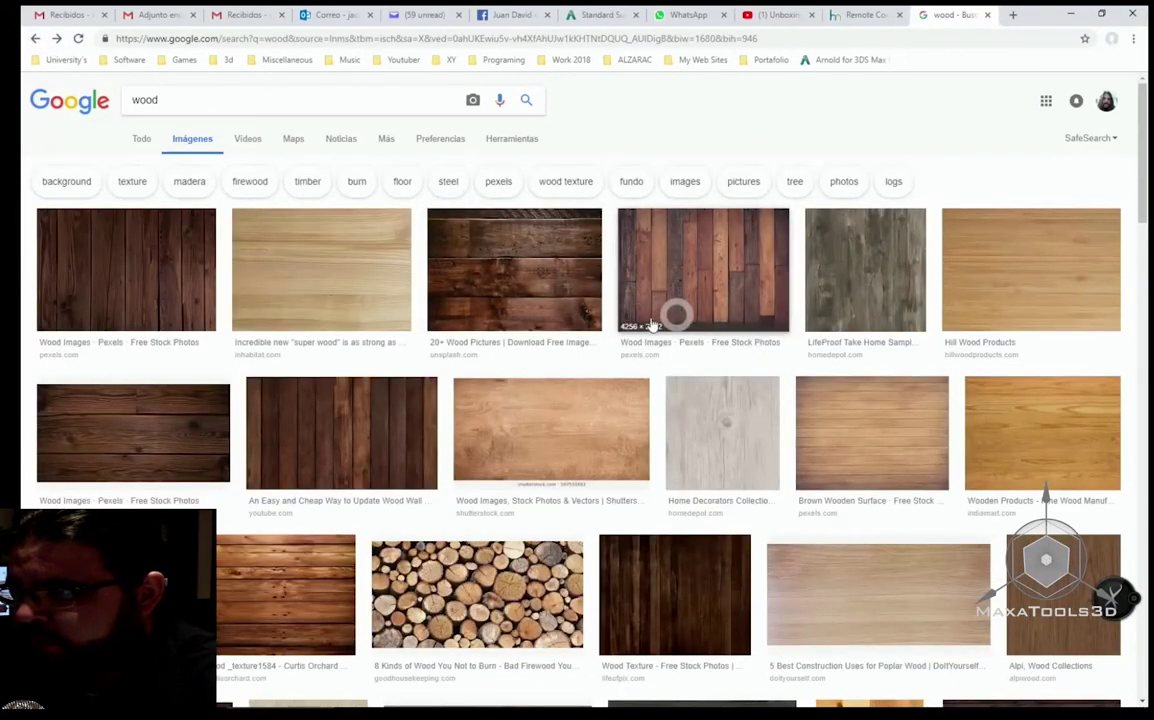
pyautogui.click(715, 287)
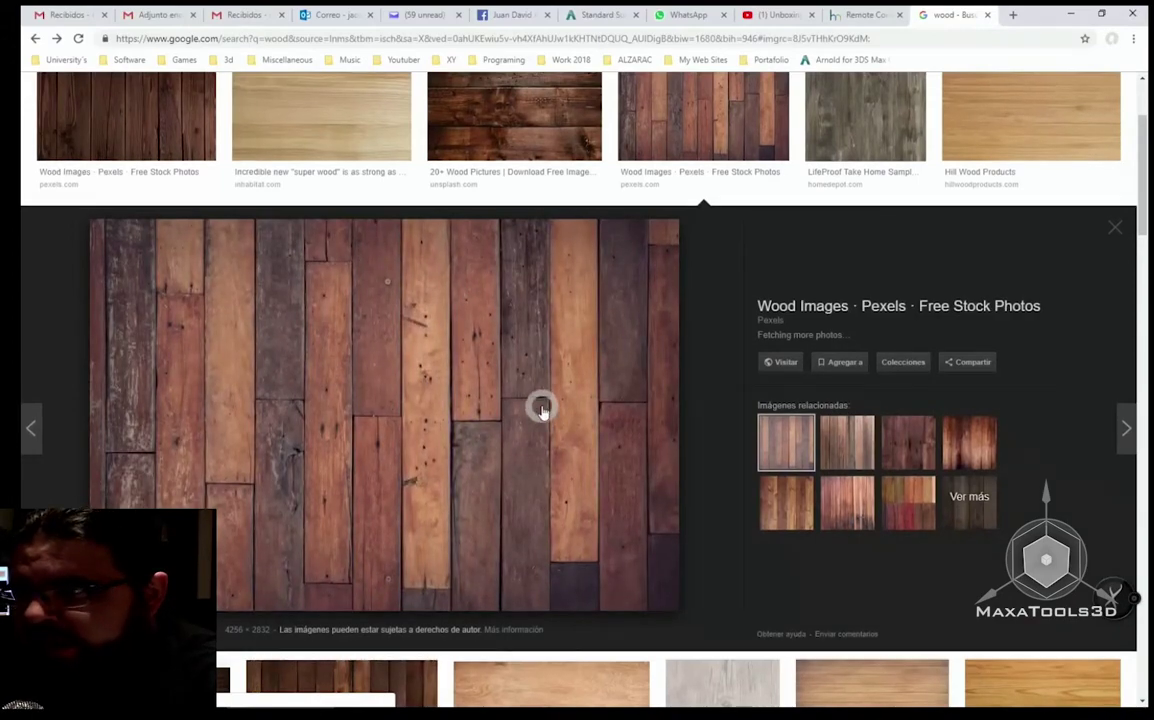
# Preview the dark horizontal and vertical multicolour wood plank photos, then return to 3ds Max.
pyautogui.scroll(2, 530, 380)
pyautogui.click(505, 257)
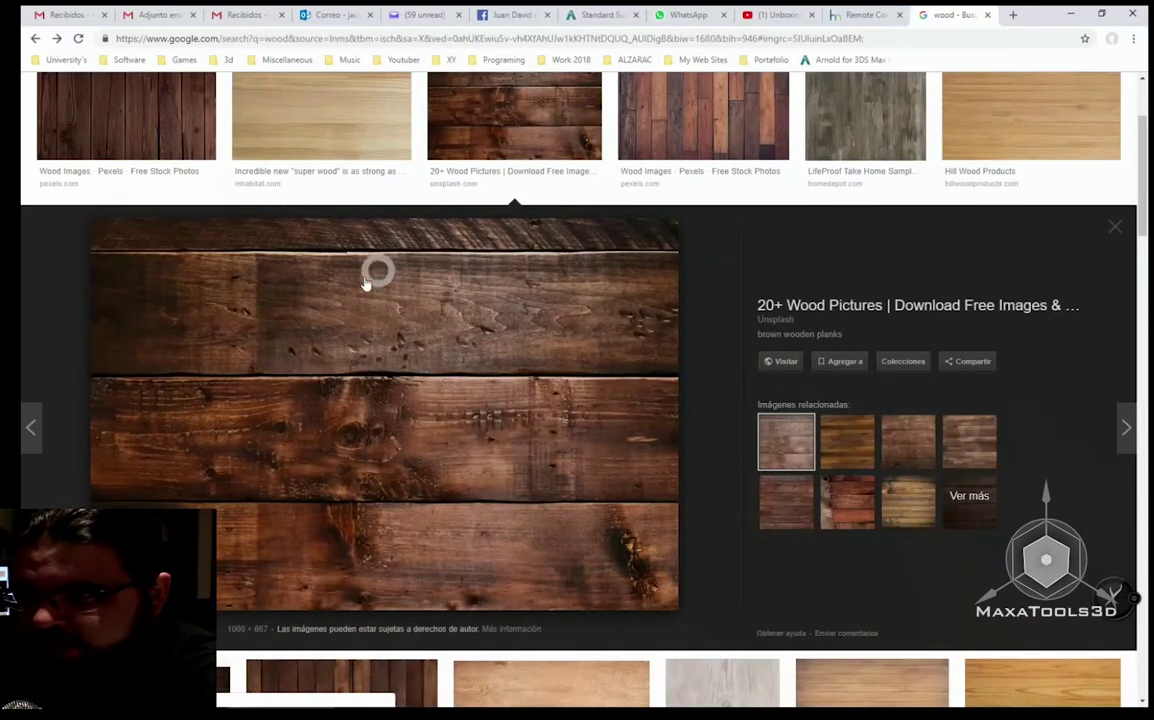
pyautogui.scroll(3, 587, 425)
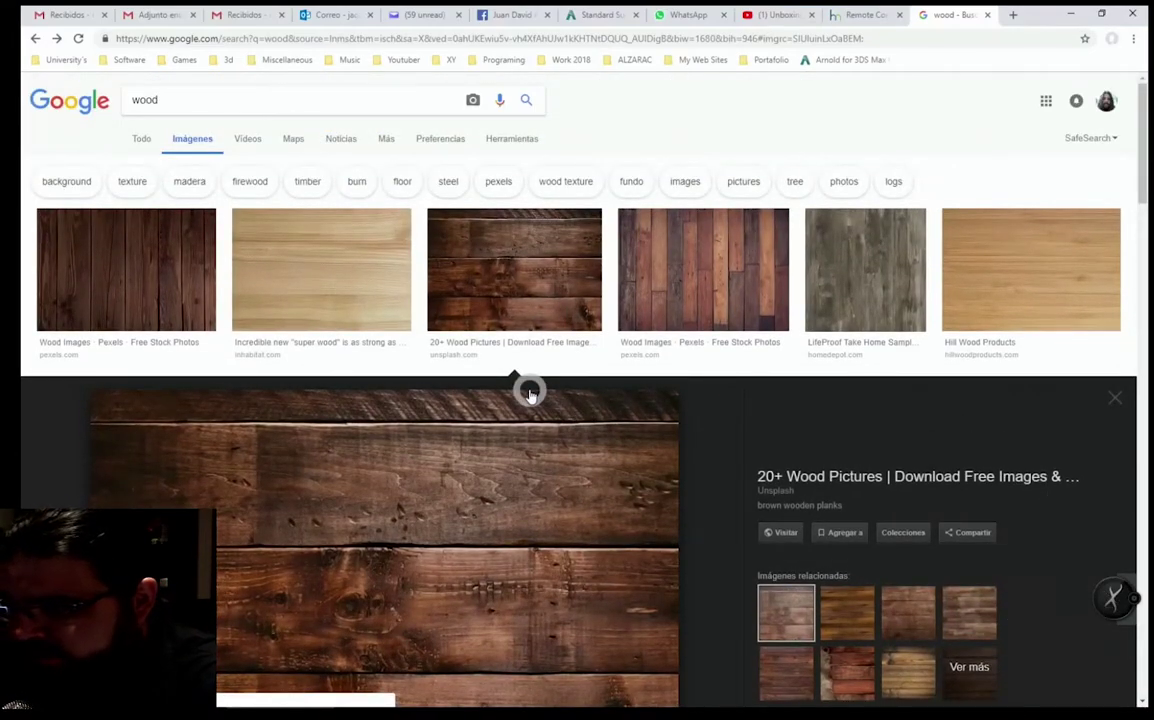
pyautogui.scroll(-5, 530, 393)
pyautogui.scroll(-5, 528, 391)
pyautogui.scroll(1, 400, 360)
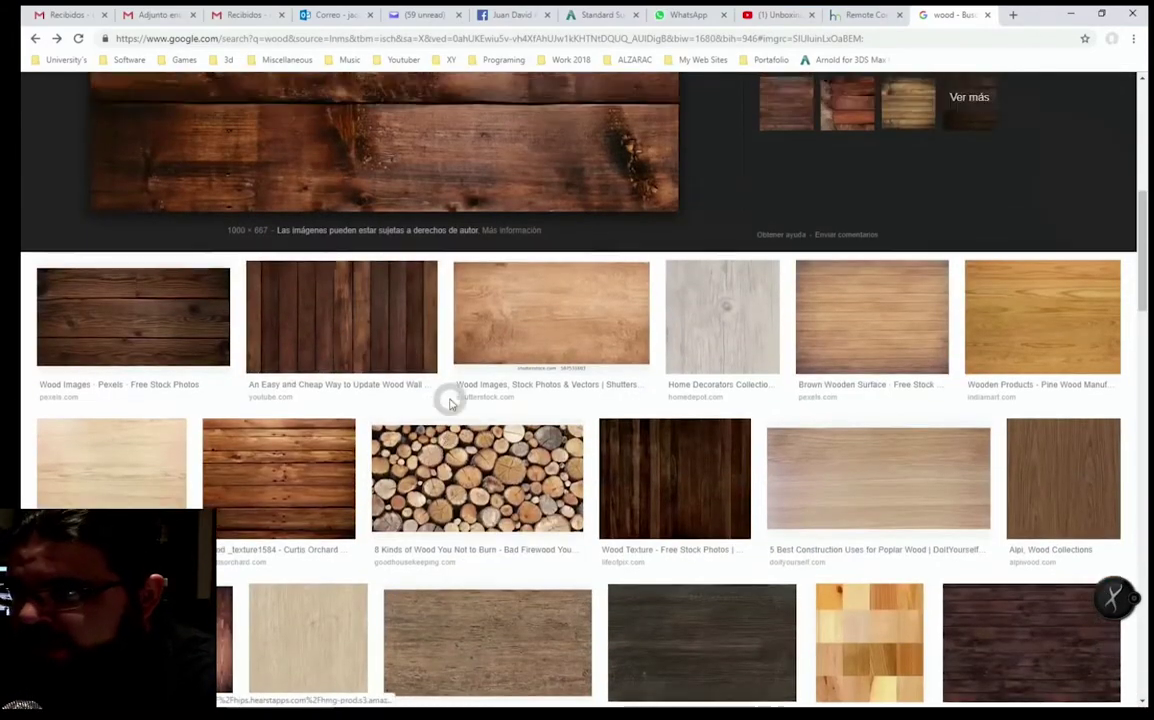
pyautogui.scroll(4, 455, 400)
pyautogui.scroll(2, 480, 390)
pyautogui.click(707, 275)
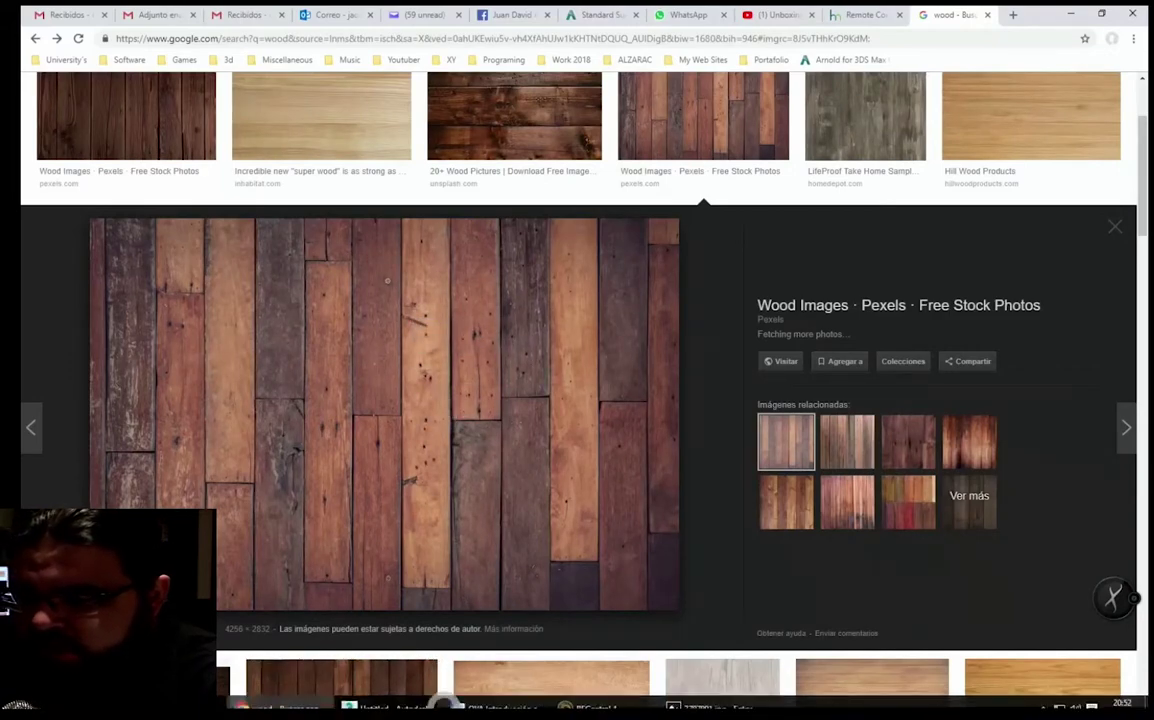
pyautogui.click(390, 694)
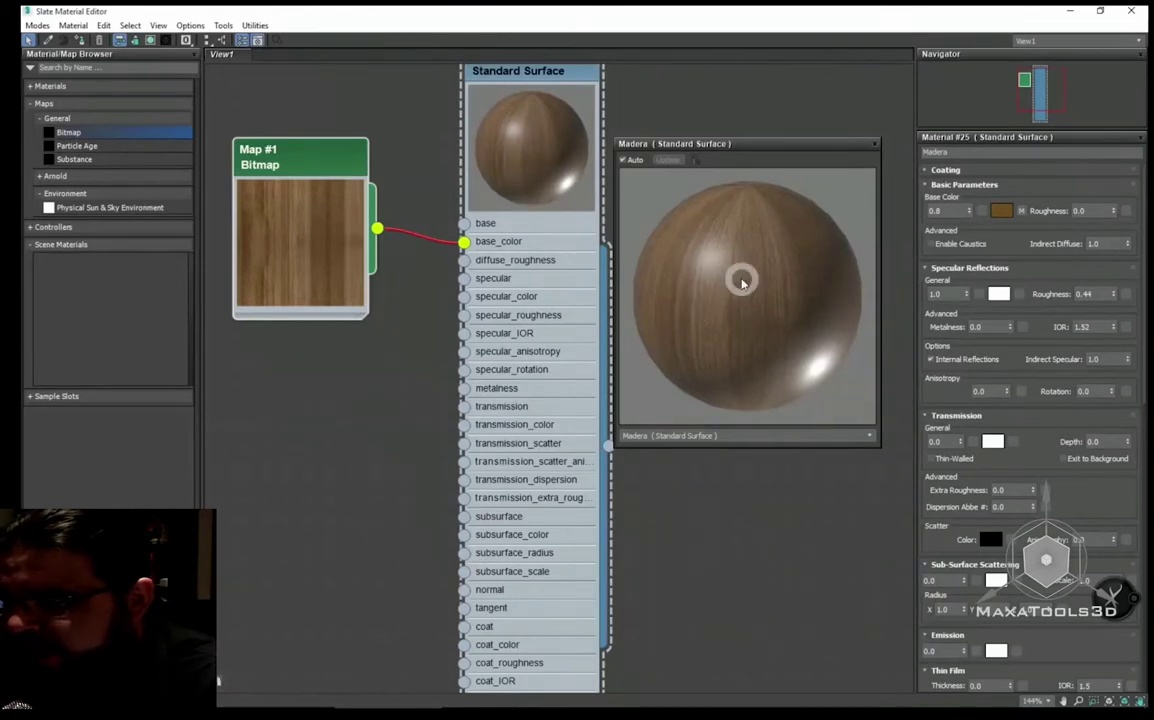
# Nudge the wood Bitmap node and move the Madera preview window to the right.
pyautogui.moveTo(305, 272)
pyautogui.mouseDown()
pyautogui.moveTo(314, 261)
pyautogui.moveTo(306, 289)
pyautogui.mouseUp()
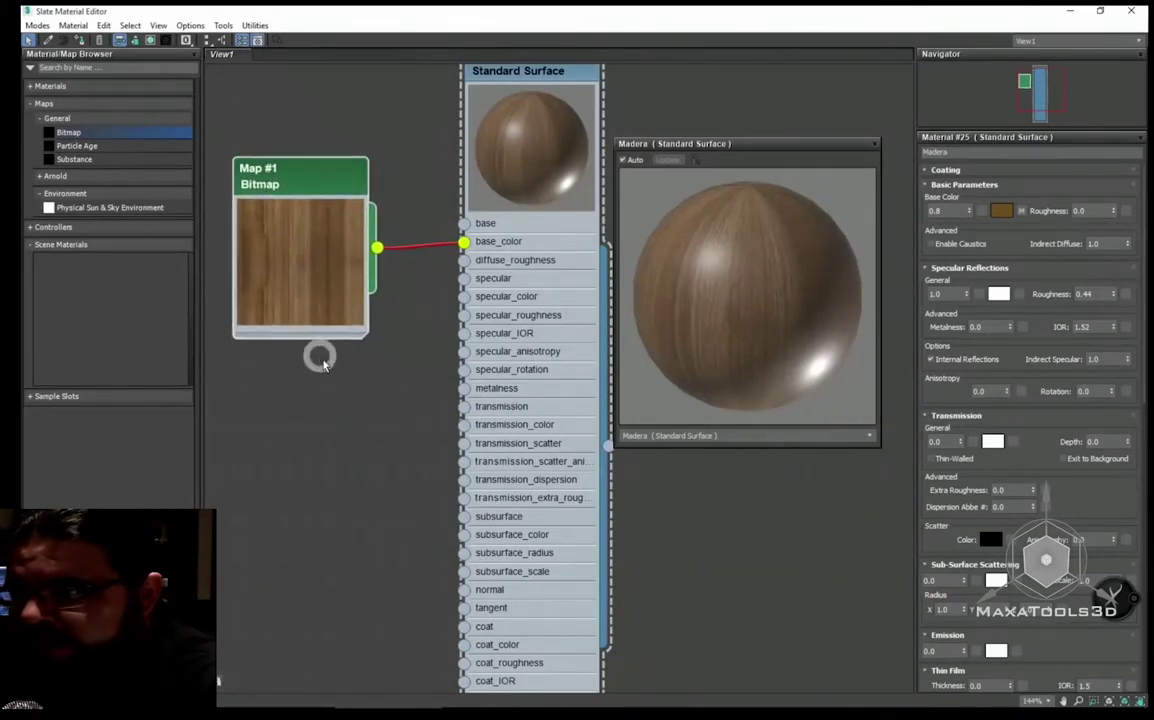
pyautogui.moveTo(319, 353); pyautogui.dragTo(312, 325, button='middle')
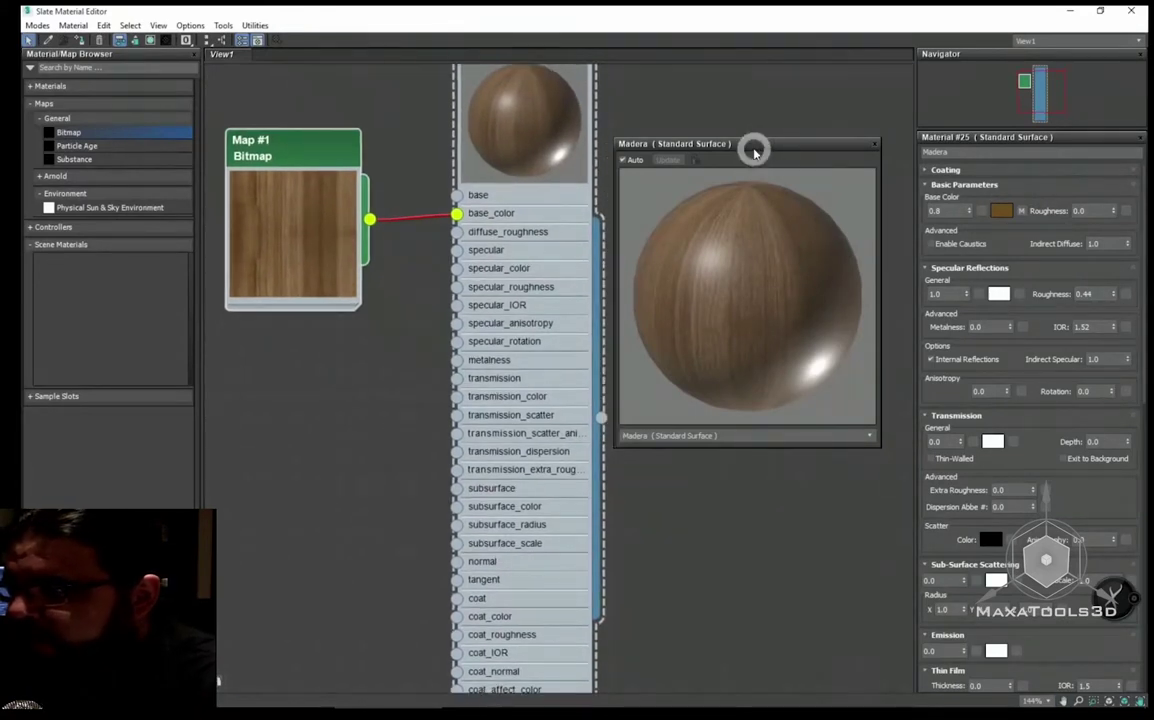
pyautogui.moveTo(755, 151); pyautogui.dragTo(771, 149)
pyautogui.moveTo(548, 360); pyautogui.dragTo(530, 378, button='middle')
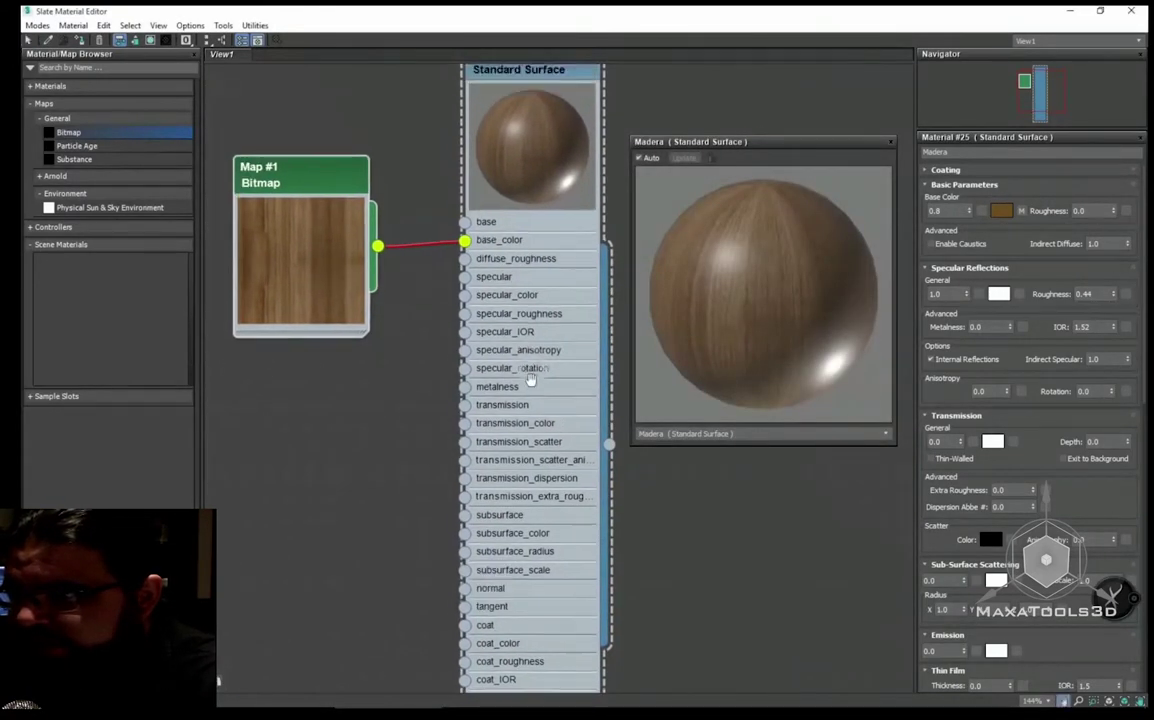
# Line the wood Bitmap node up with base_color and drag a new Bitmap into the view.
pyautogui.moveTo(304, 330); pyautogui.dragTo(312, 291)
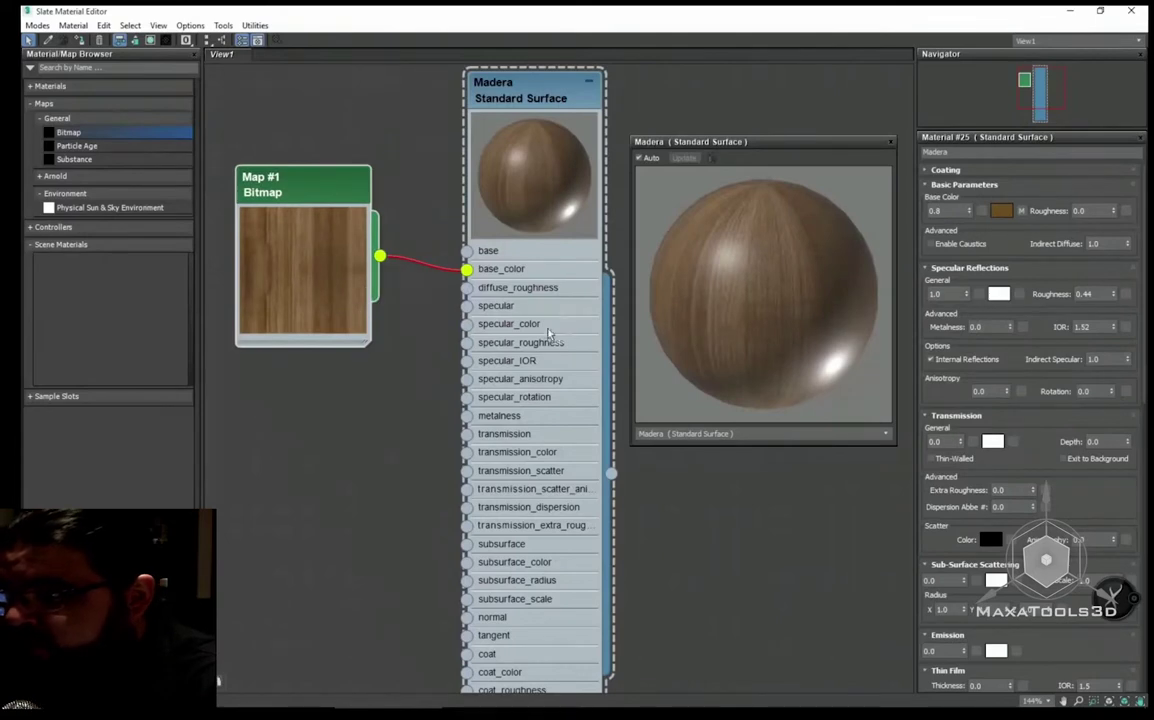
pyautogui.moveTo(474, 298); pyautogui.dragTo(468, 301, button='middle')
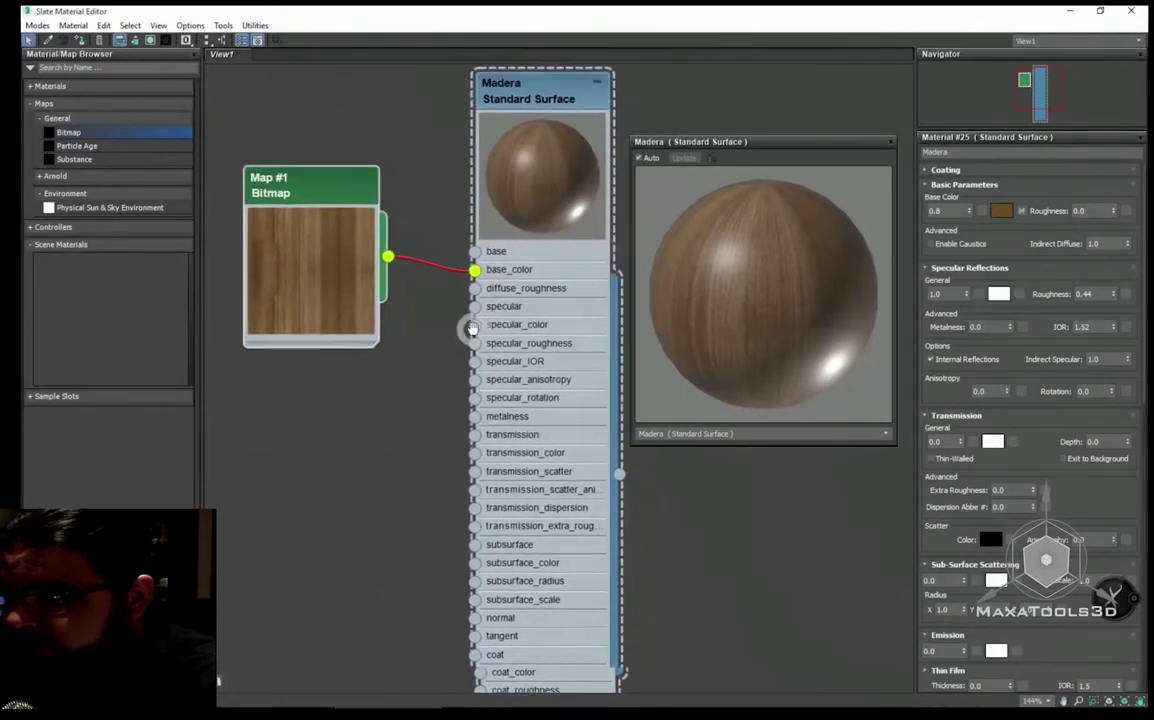
pyautogui.moveTo(329, 234); pyautogui.dragTo(348, 272)
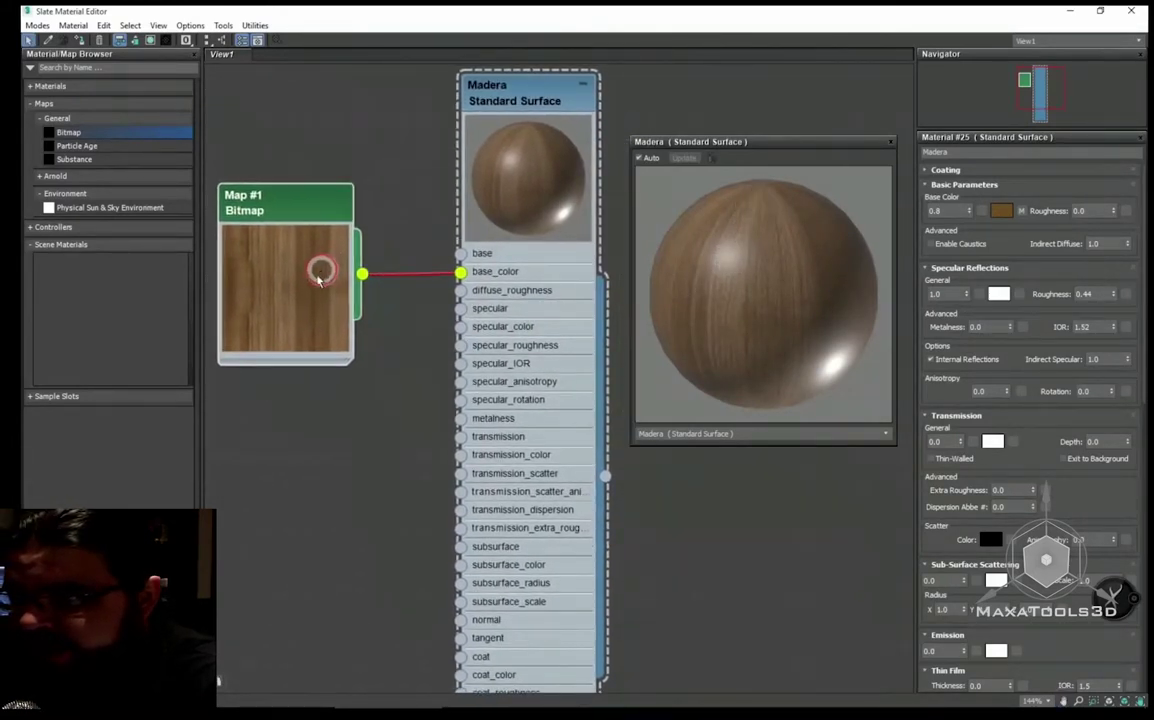
pyautogui.click(304, 313)
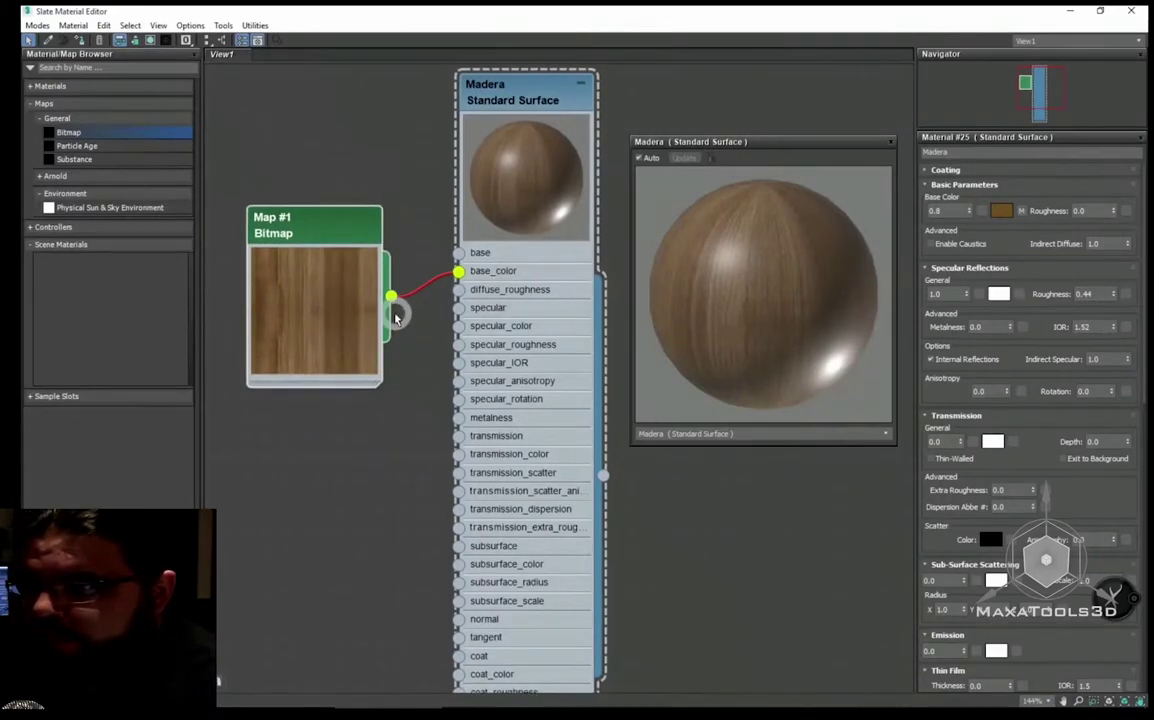
pyautogui.moveTo(340, 326); pyautogui.dragTo(339, 267)
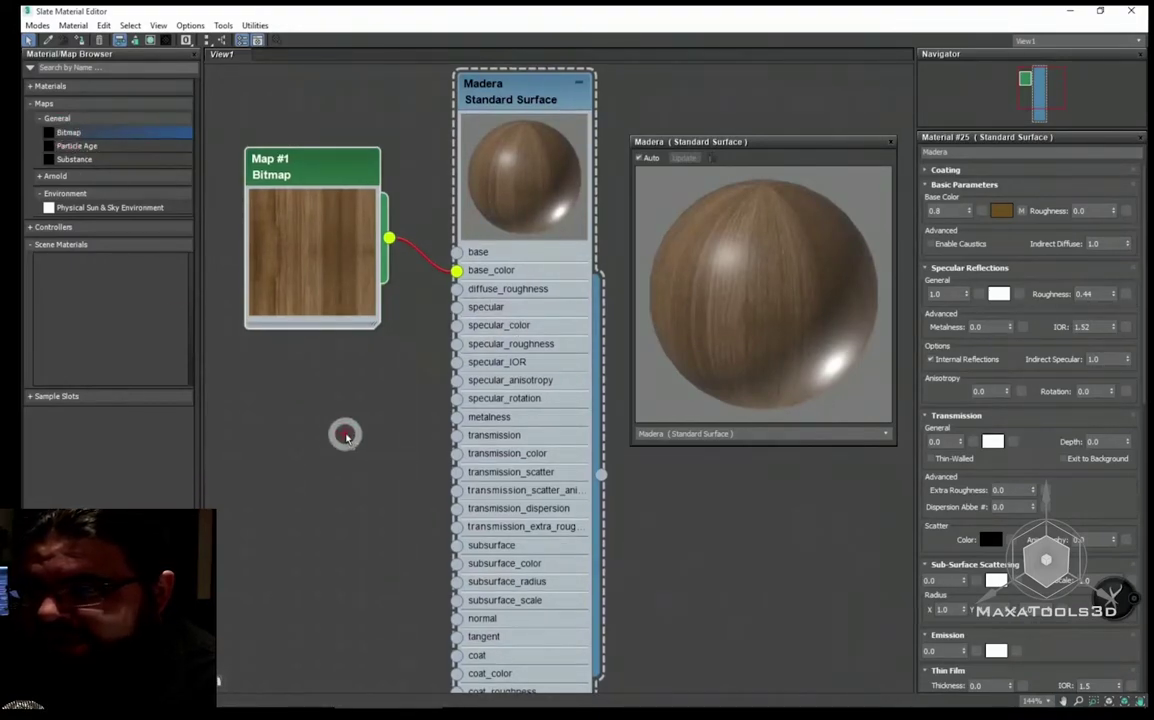
pyautogui.moveTo(345, 435); pyautogui.dragTo(345, 435)
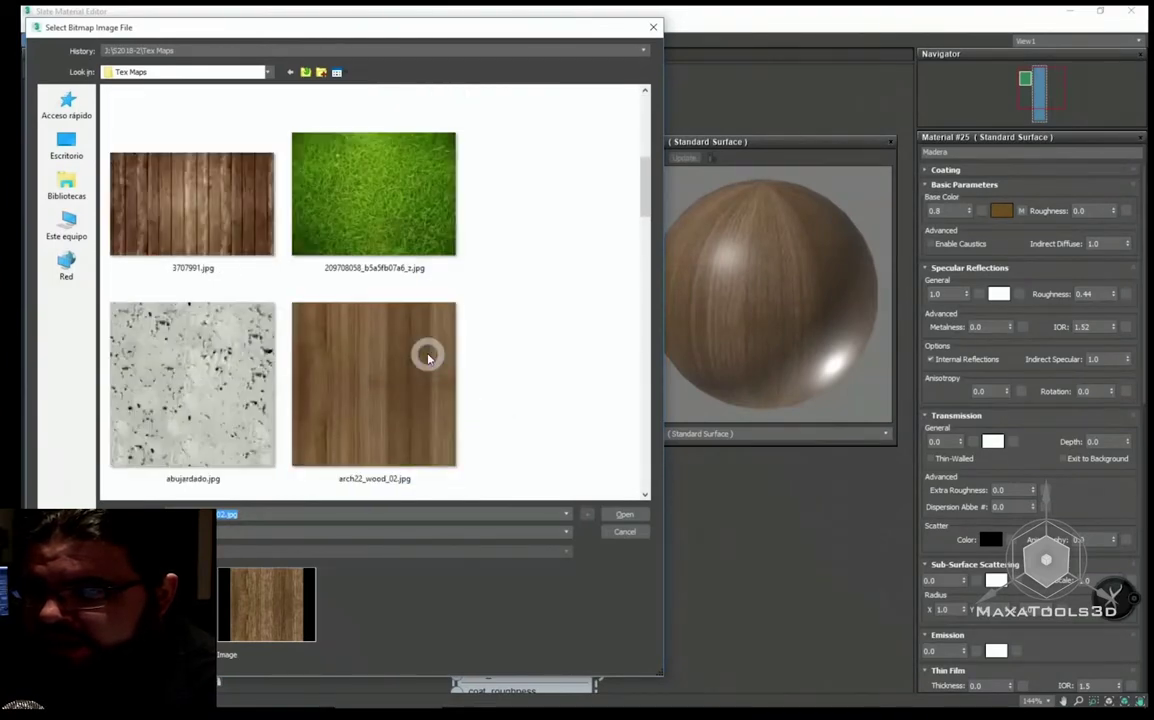
# Load arch22_wood_02_bump.jpg as a new Bitmap node, Map #2.
pyautogui.scroll(-1, 428, 358)
pyautogui.scroll(-1, 428, 358)
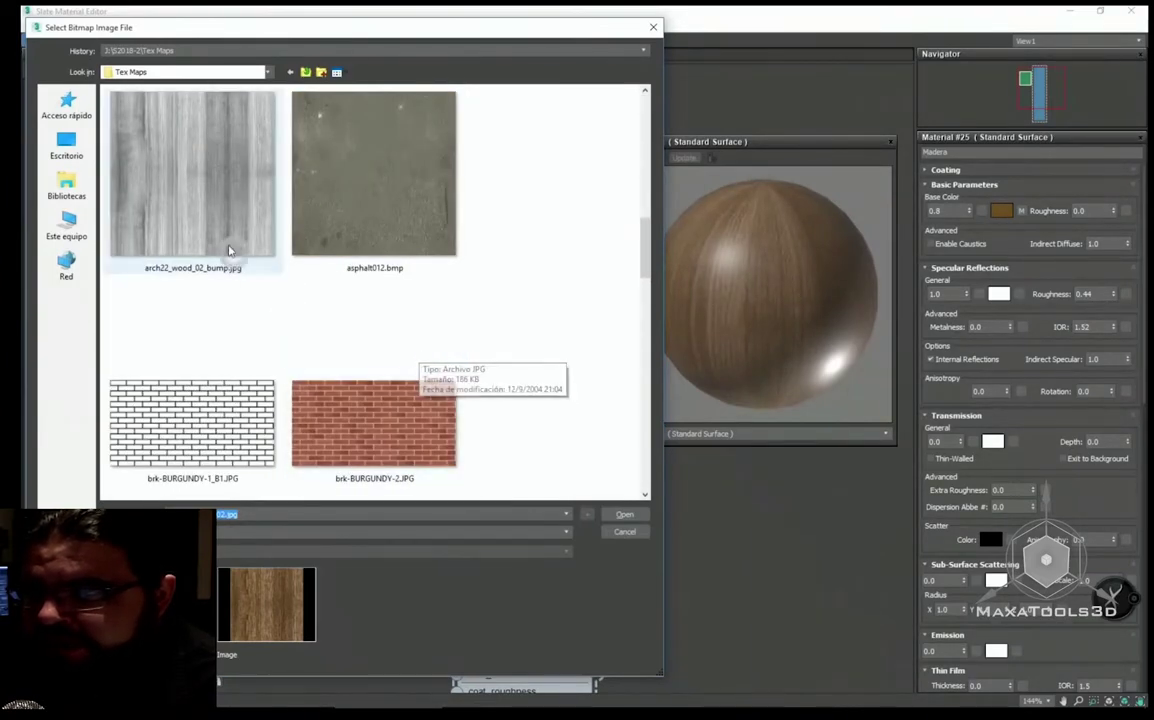
pyautogui.scroll(2, 245, 270)
pyautogui.click(195, 355)
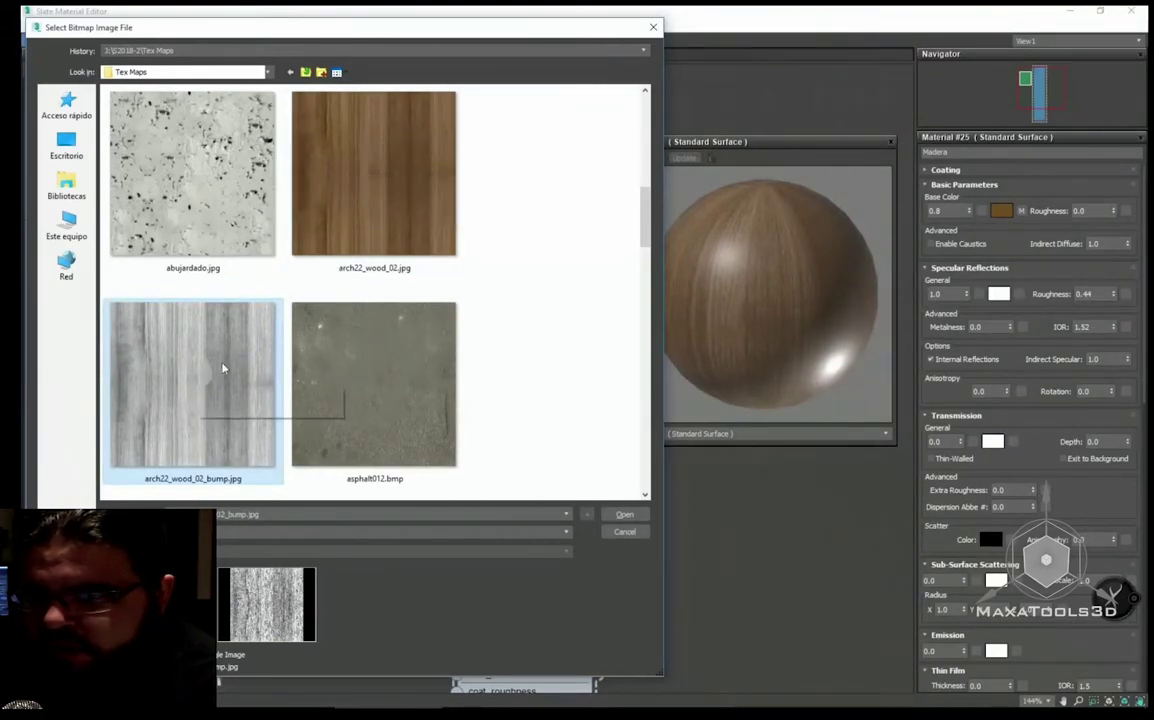
pyautogui.click(628, 514)
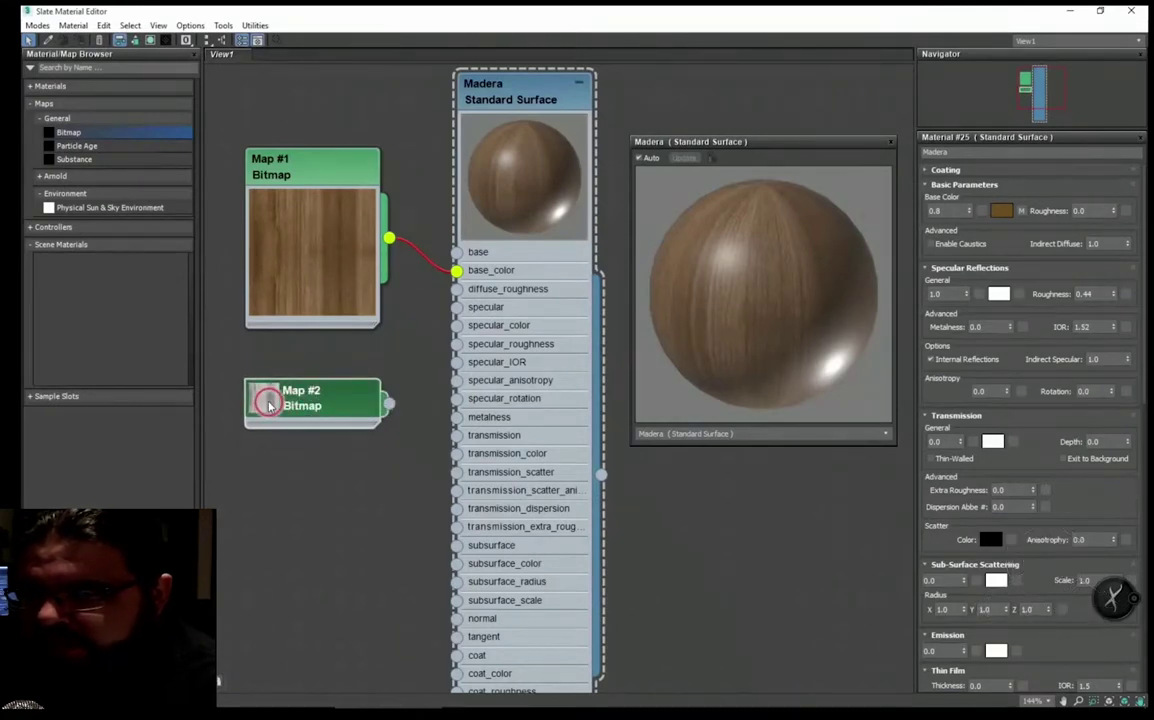
# Expand and position Map #2, then wire it into Madera's specular input.
pyautogui.moveTo(268, 403); pyautogui.dragTo(335, 375)
pyautogui.moveTo(405, 368); pyautogui.dragTo(466, 289, button='middle')
pyautogui.moveTo(391, 368); pyautogui.dragTo(314, 330, button='middle')
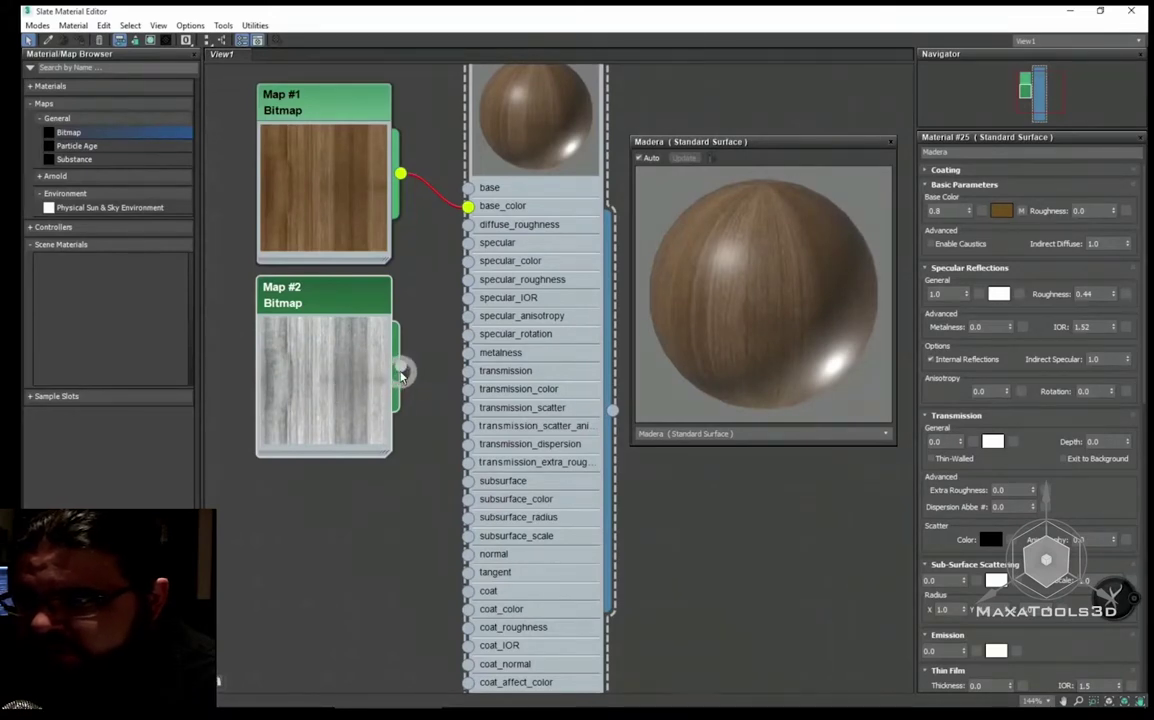
pyautogui.moveTo(401, 373); pyautogui.dragTo(469, 246)
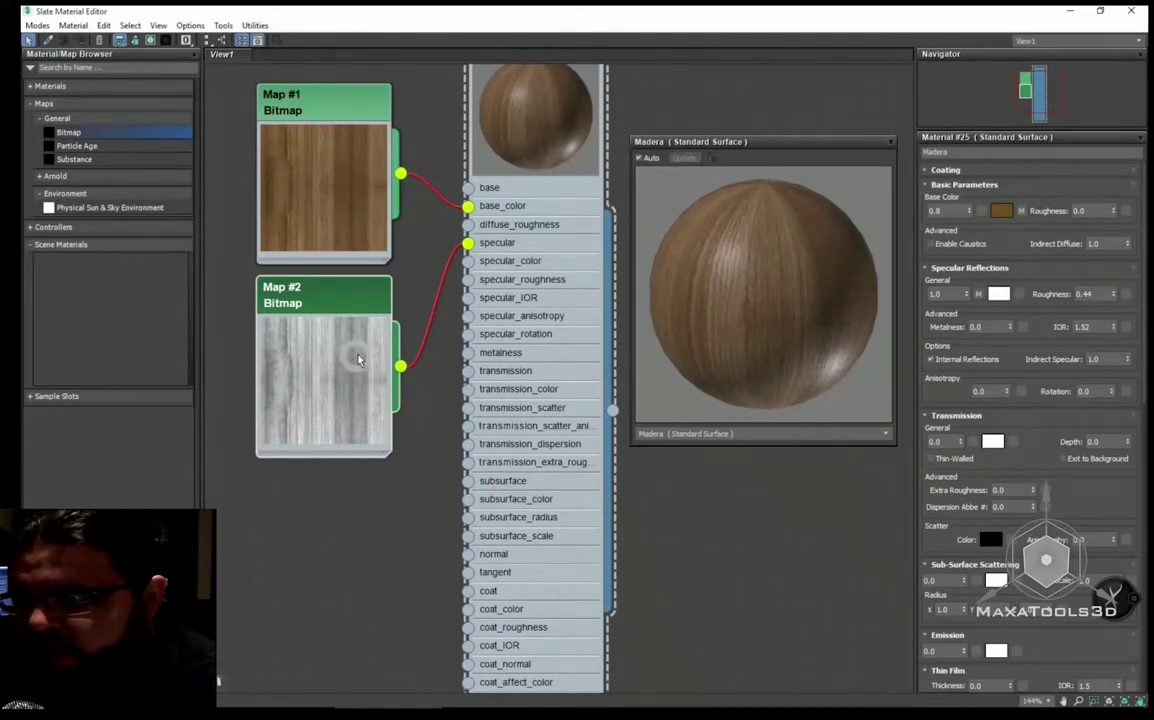
pyautogui.moveTo(352, 320); pyautogui.dragTo(332, 320)
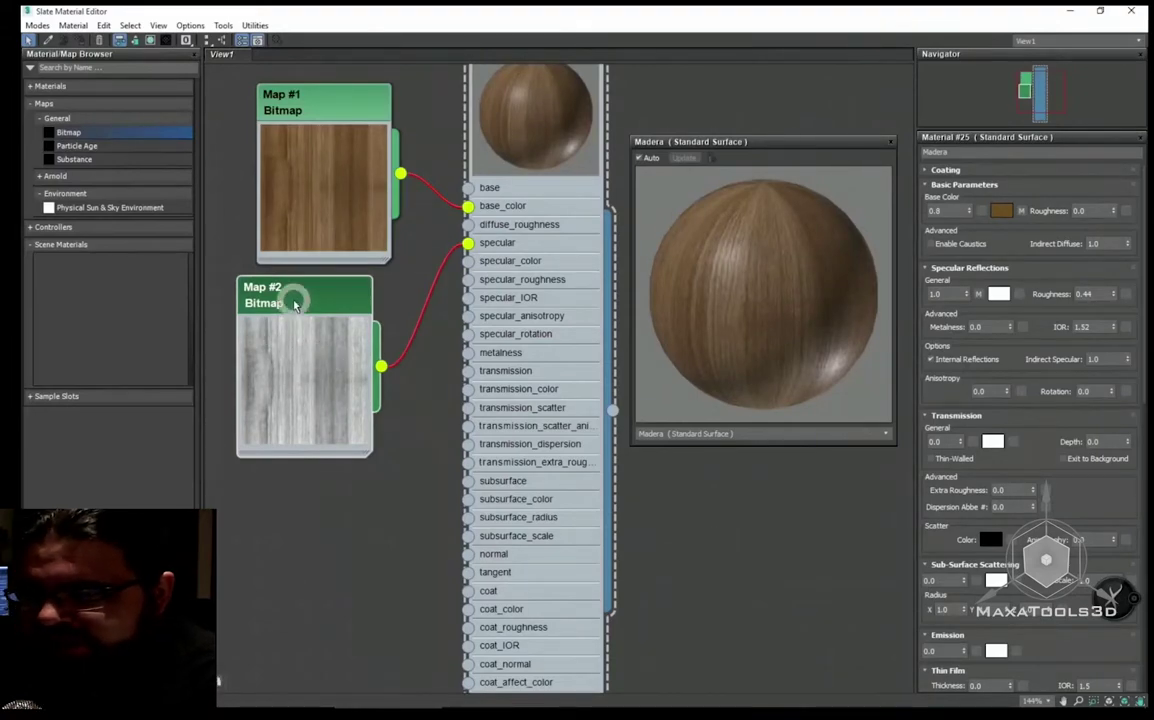
# Open Map #2's bitmap settings and view the full bump image.
pyautogui.doubleClick(305, 300)
pyautogui.click(1100, 372)
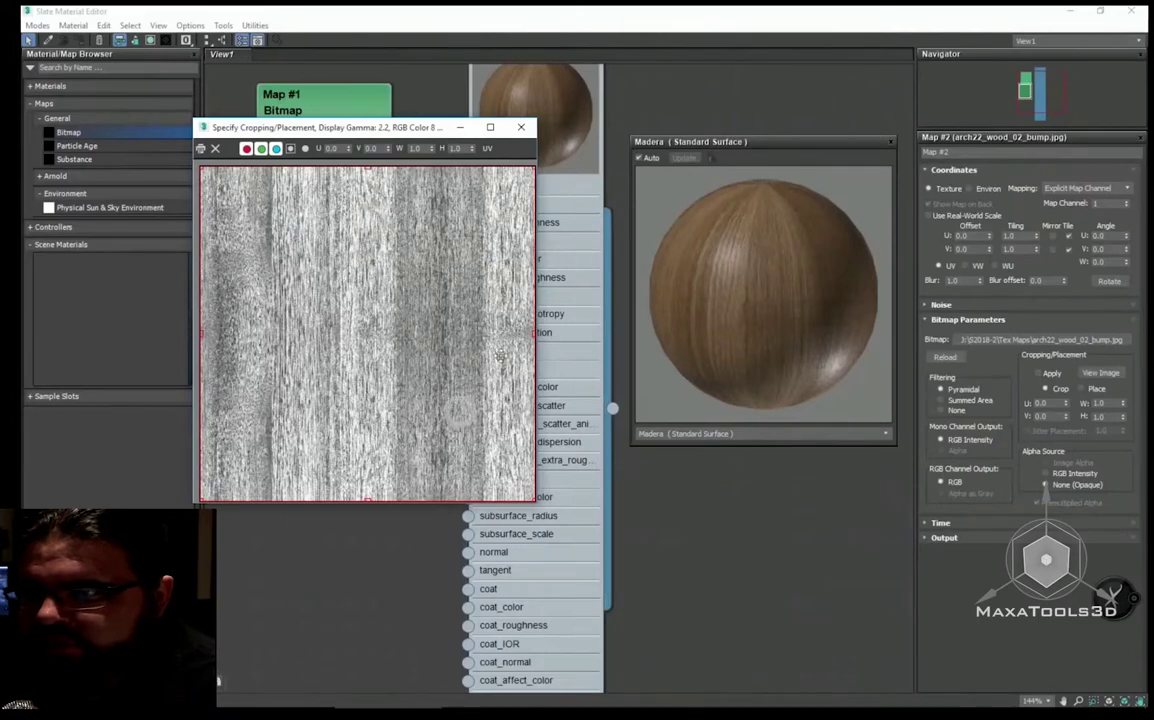
pyautogui.click(521, 127)
# Reposition the Map #2 node and zoom out the node view.
pyautogui.moveTo(406, 400); pyautogui.dragTo(434, 400, button='middle')
pyautogui.moveTo(345, 373); pyautogui.dragTo(365, 373)
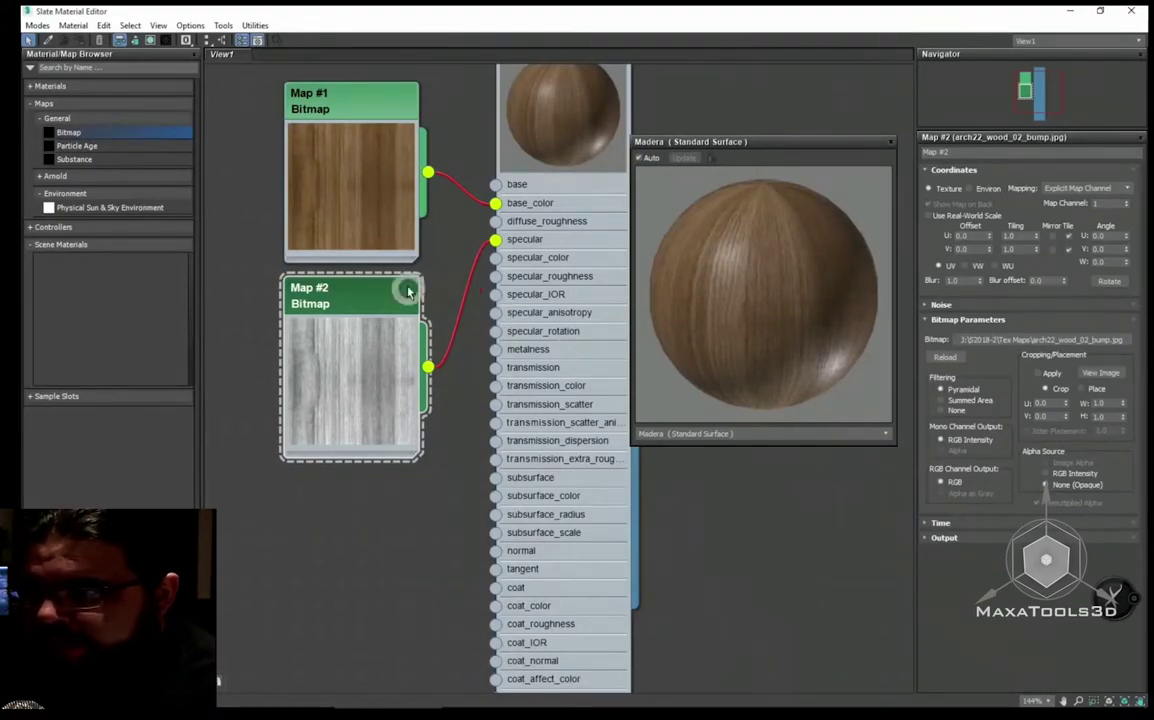
pyautogui.scroll(-2, 433, 335)
pyautogui.scroll(-2, 421, 370)
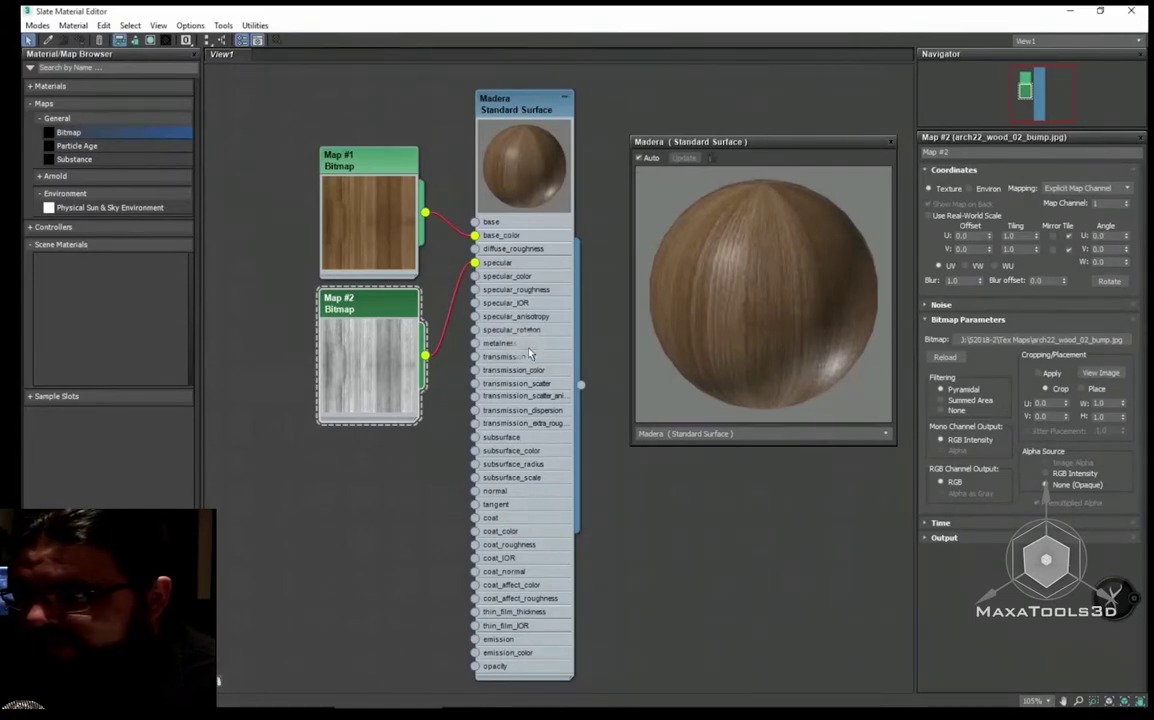
pyautogui.click(549, 107)
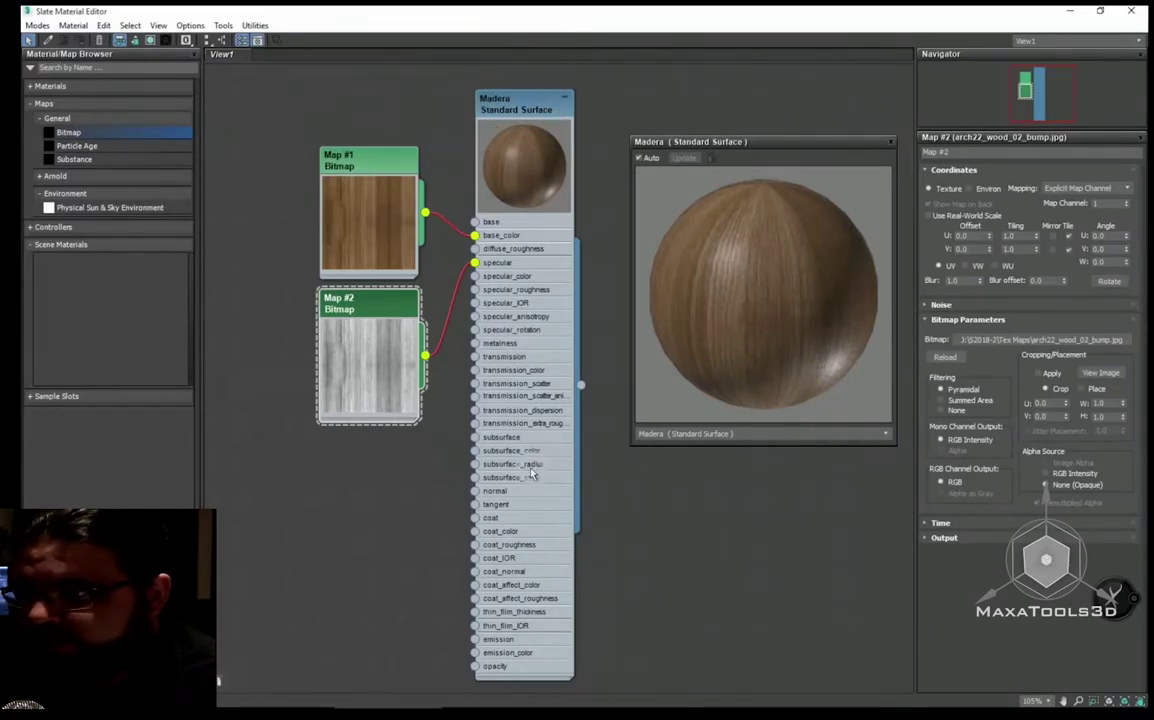
pyautogui.moveTo(592, 528); pyautogui.dragTo(665, 527)
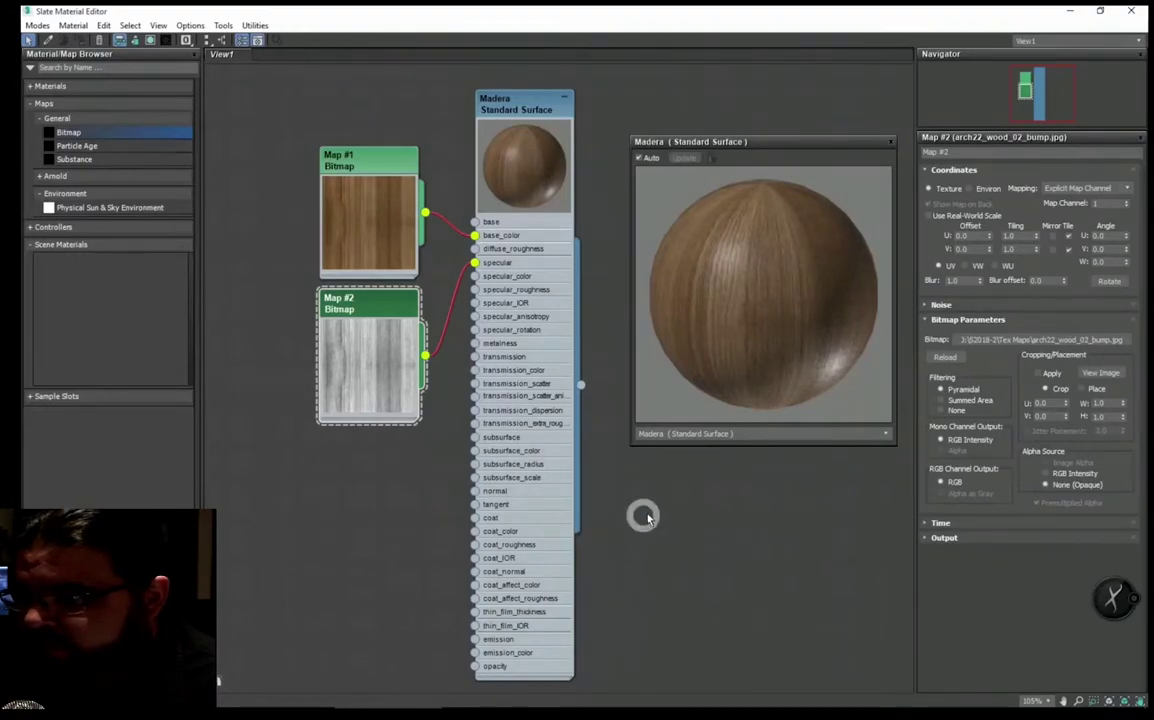